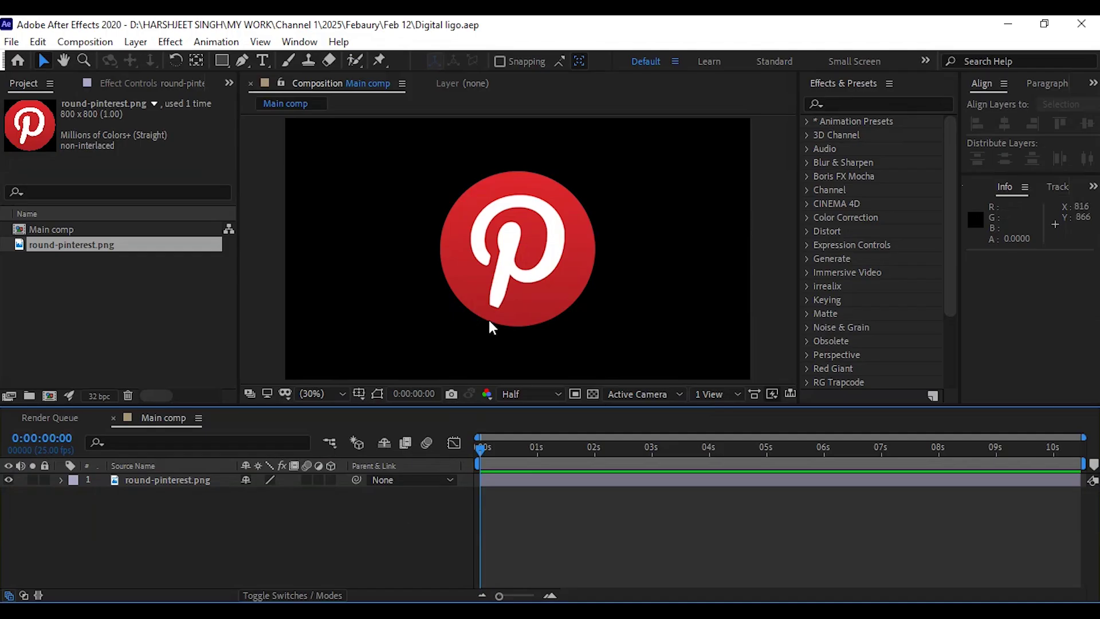
# Step: Pre-compose the round-pinterest.png layer as "Logo change", moving all attributes into the new composition
pyautogui.moveTo(530, 282)
pyautogui.mouseDown()
pyautogui.moveTo(504, 300)
pyautogui.moveTo(515, 283)
pyautogui.mouseUp()
pyautogui.rightClick(204, 478)
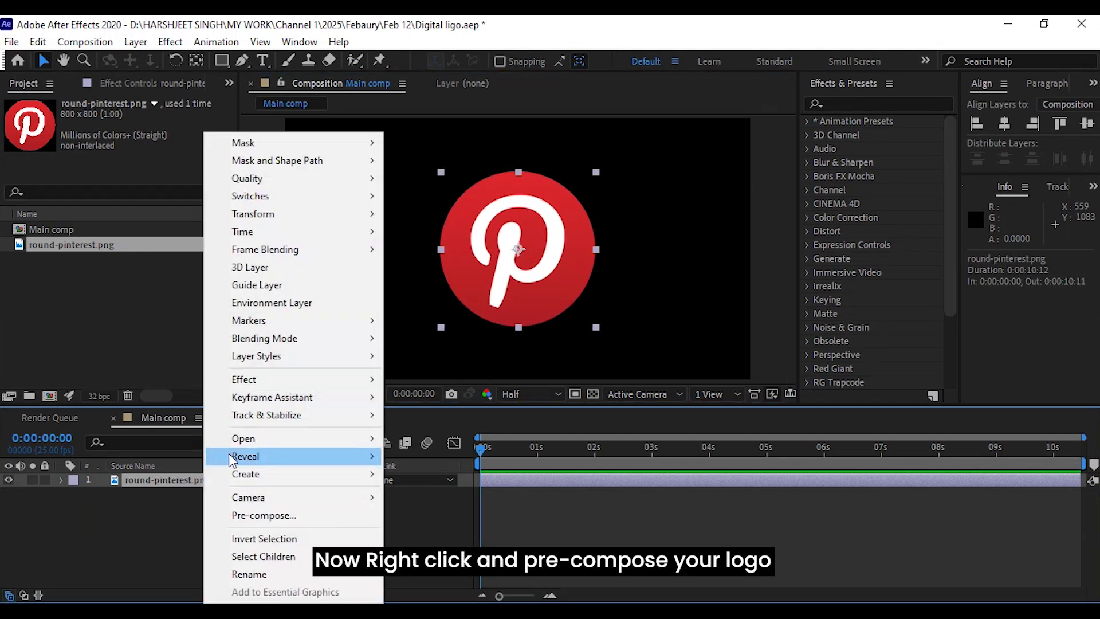
pyautogui.click(254, 515)
pyautogui.write('Lo')
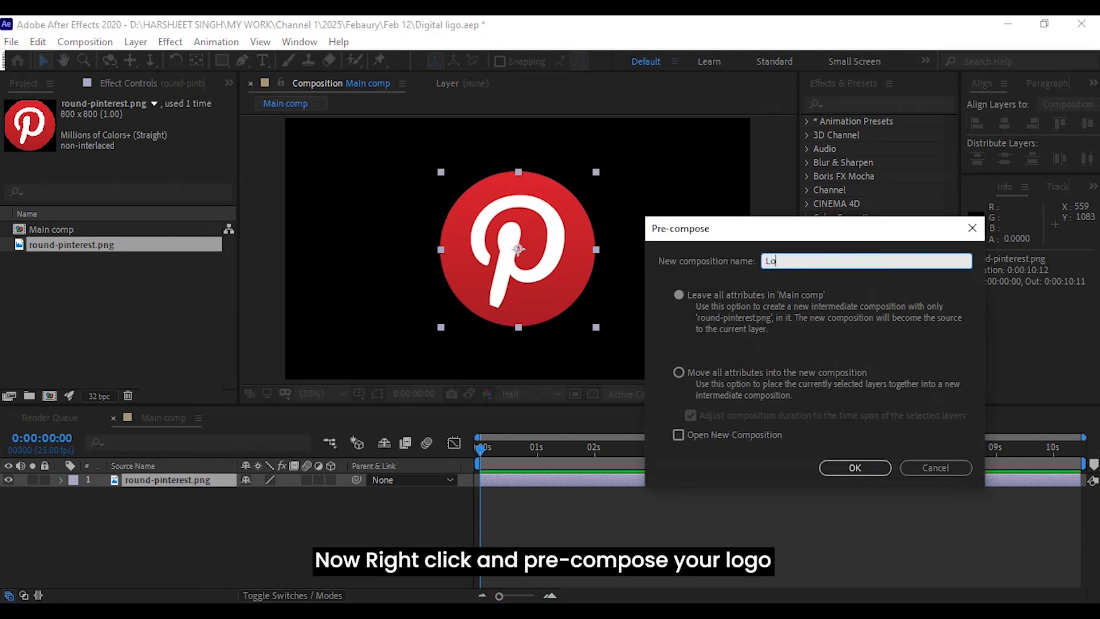
pyautogui.write('go')
pyautogui.click(678, 372)
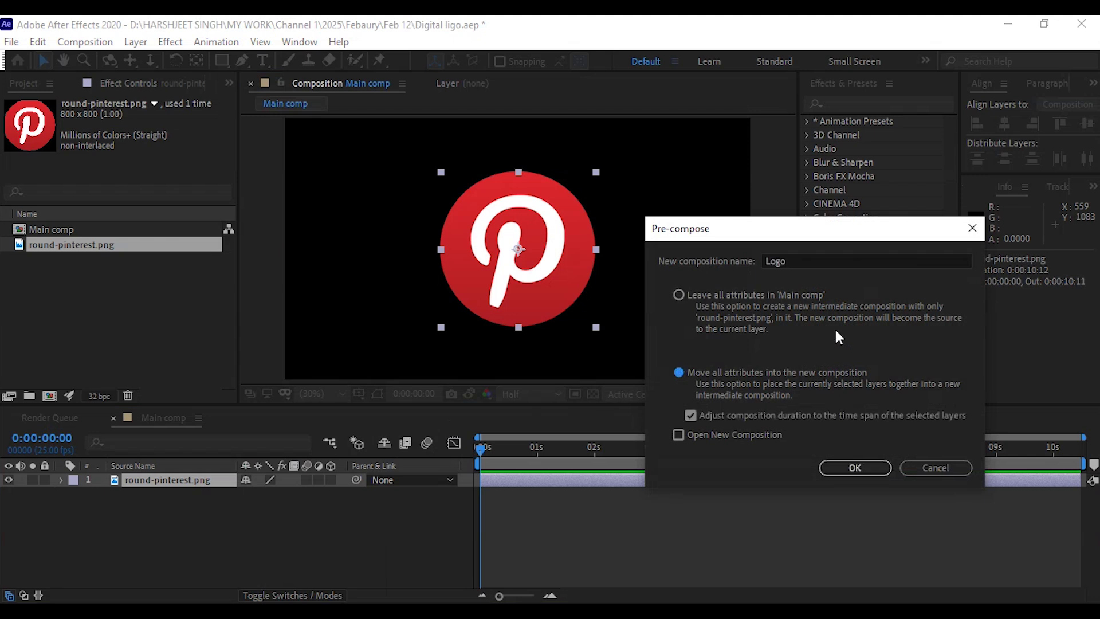
pyautogui.click(804, 262)
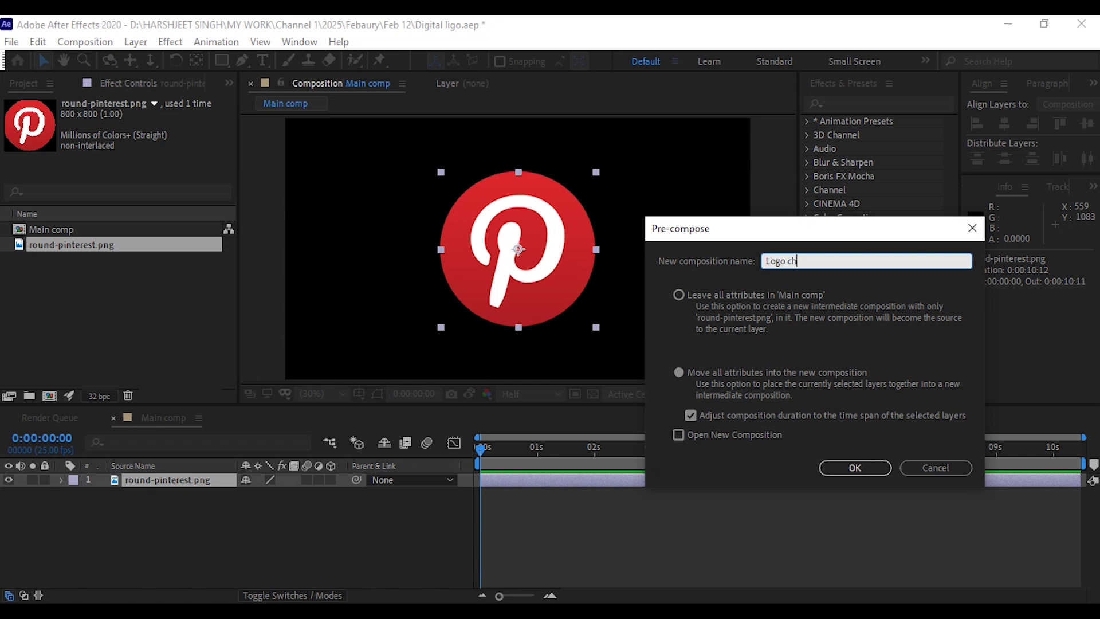
pyautogui.write('change')
pyautogui.press('Return')
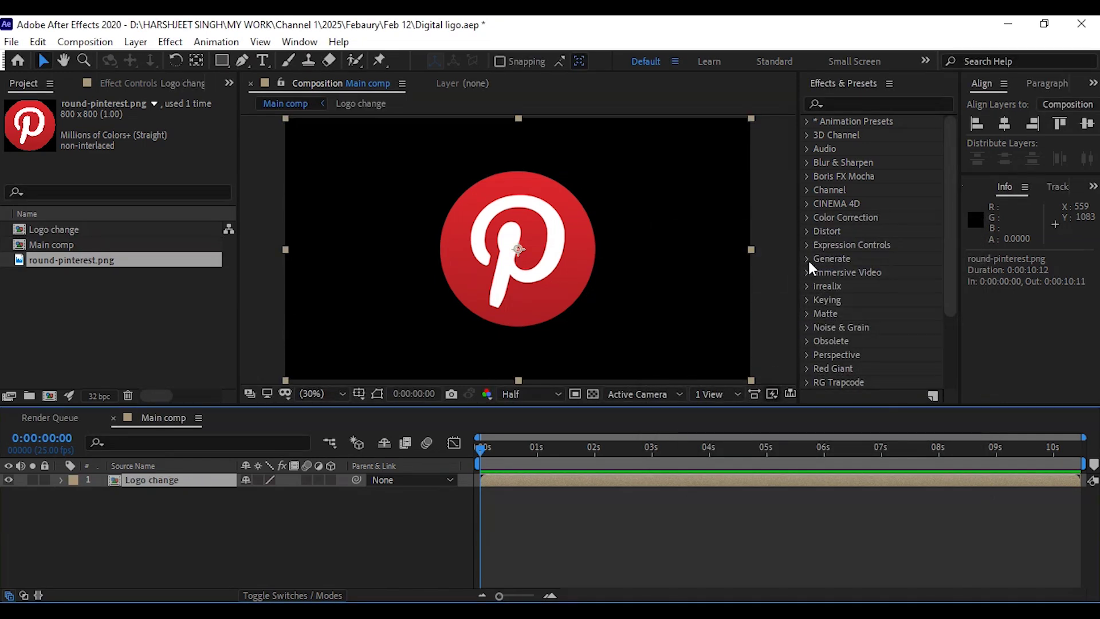
# Step: With no layer selected, create a composition-sized rectangle shape layer with a white solid fill and no stroke
pyautogui.click(343, 501)
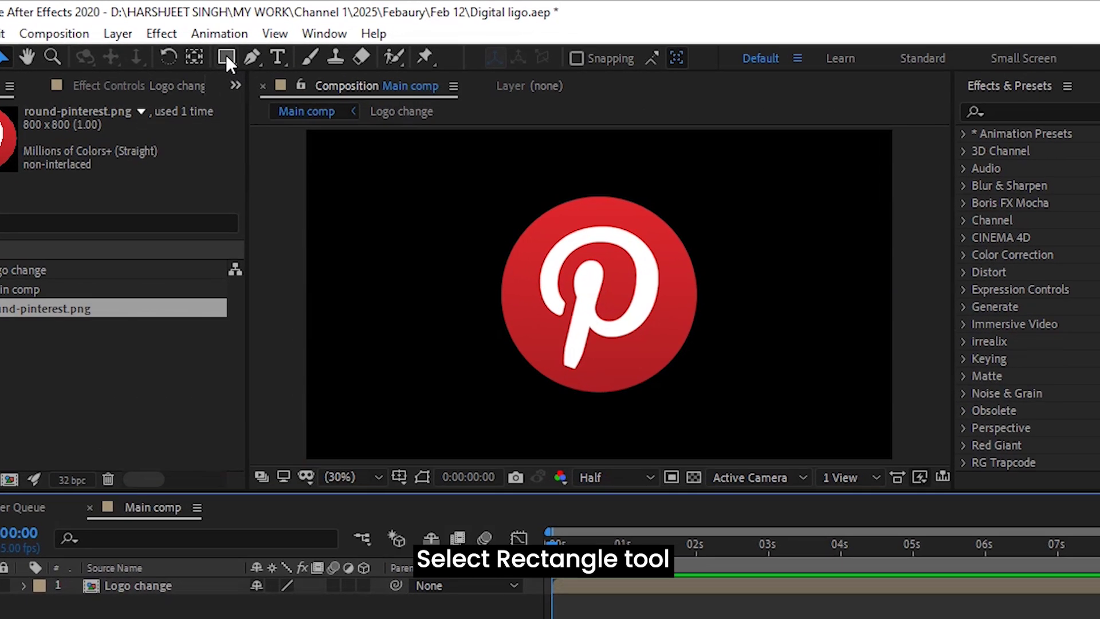
pyautogui.click(221, 59)
pyautogui.click(561, 60)
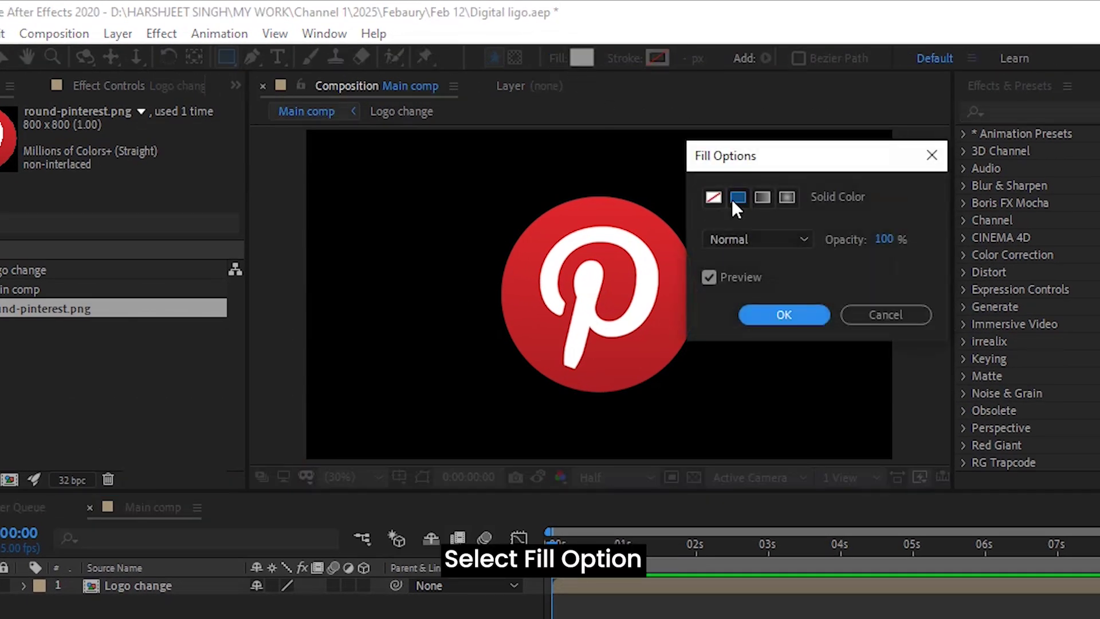
pyautogui.click(767, 315)
pyautogui.click(625, 59)
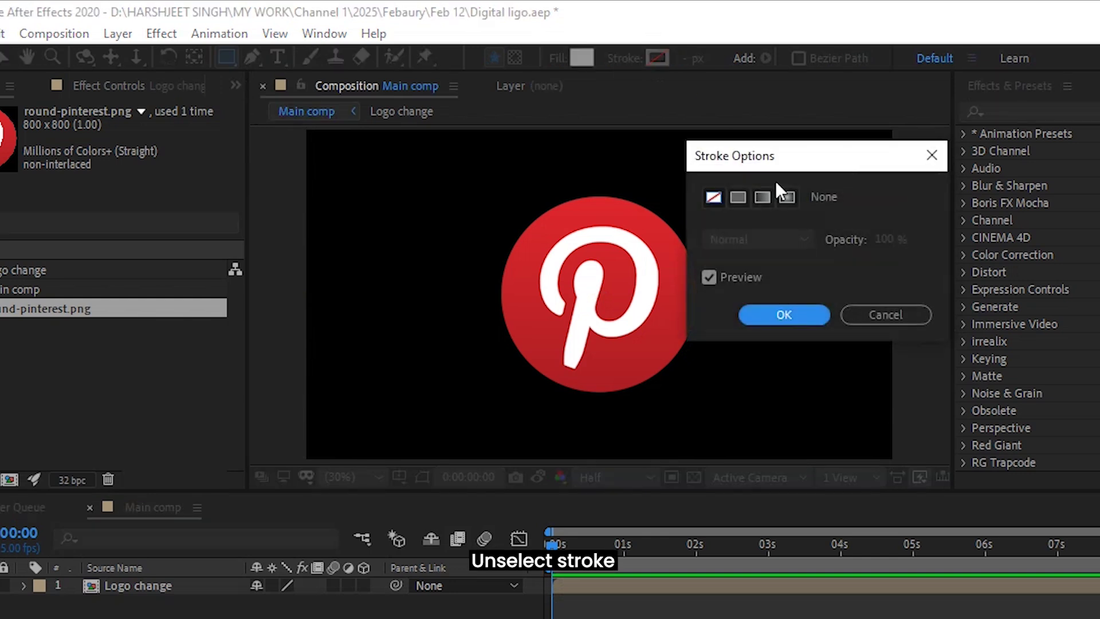
pyautogui.click(756, 315)
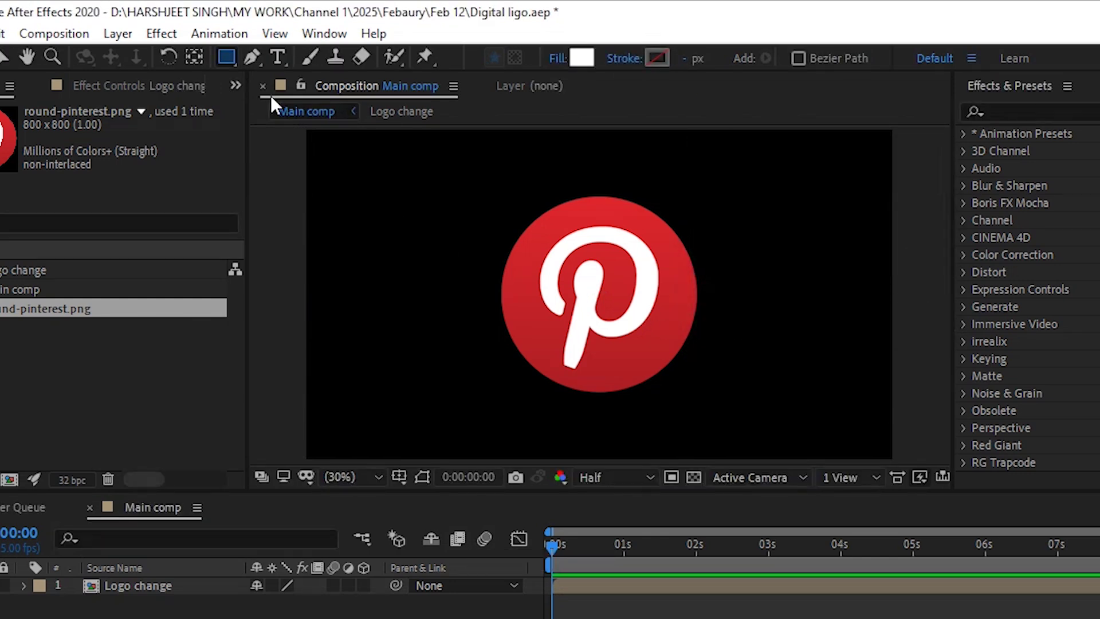
pyautogui.doubleClick(227, 57)
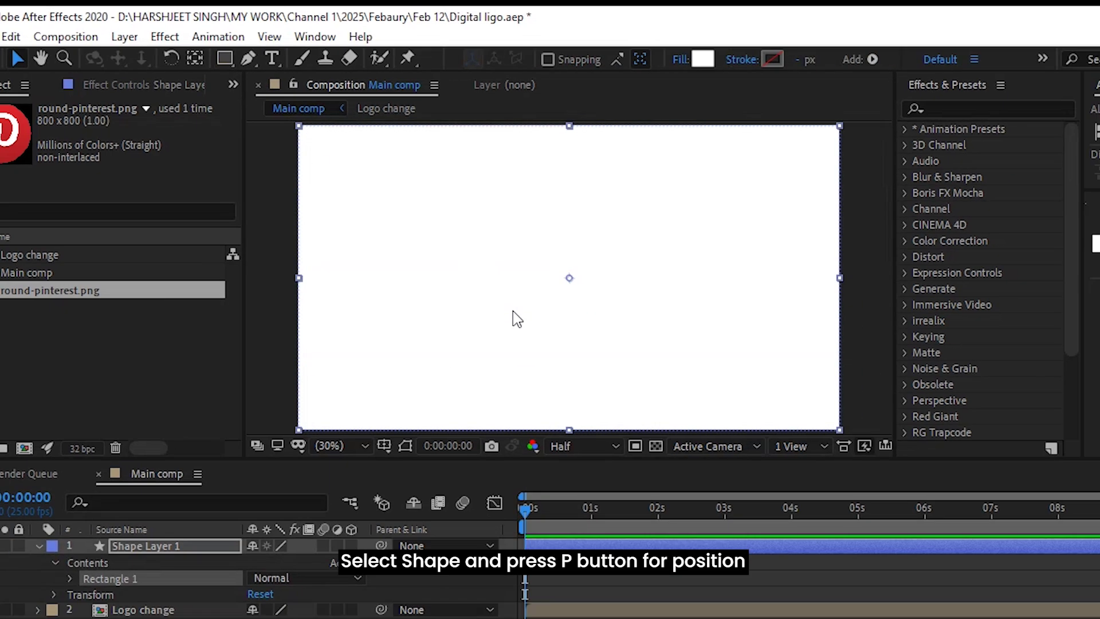
# Step: Keyframe Shape Layer 1's position at 0:00:00:00 with X at -966, just outside the frame
pyautogui.click(196, 543)
pyautogui.press('p')
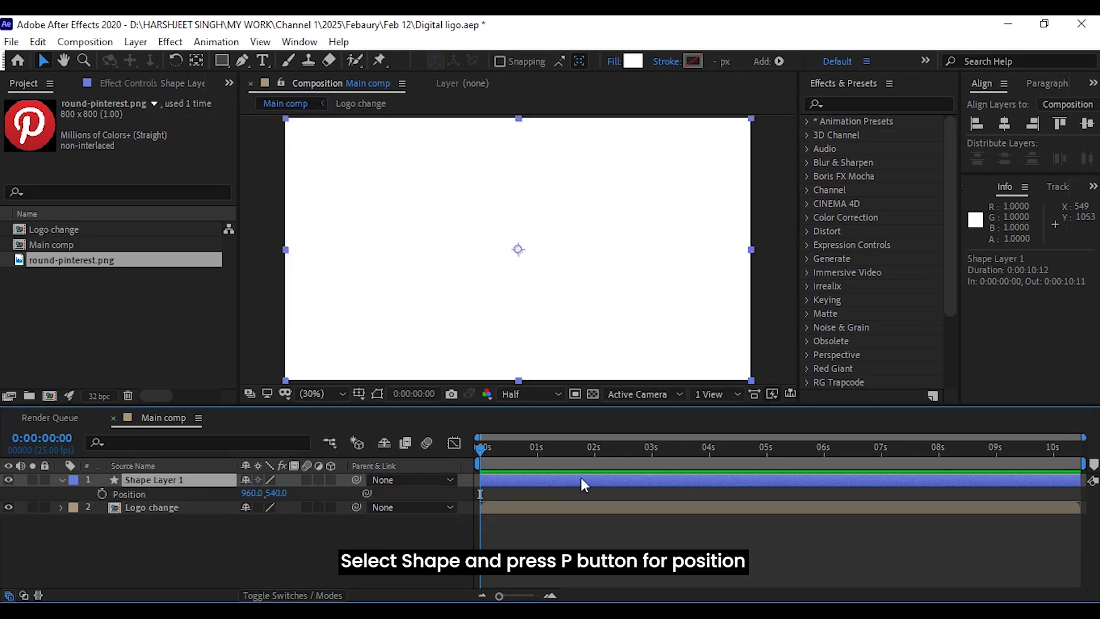
pyautogui.moveTo(494, 448); pyautogui.dragTo(486, 449)
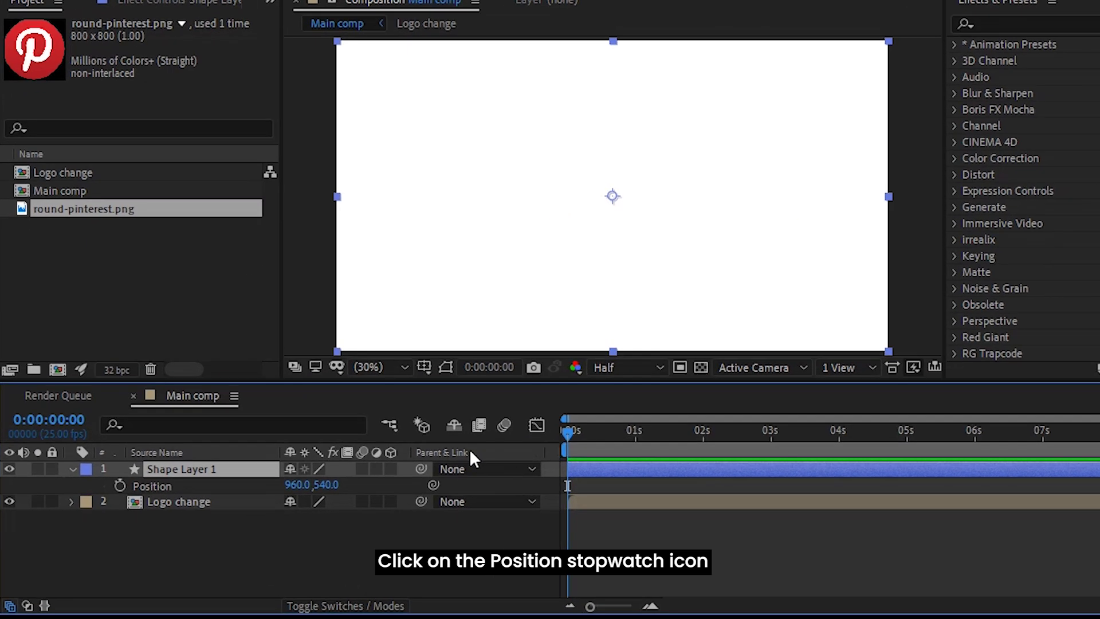
pyautogui.click(125, 482)
pyautogui.moveTo(312, 482); pyautogui.dragTo(208, 484)
# Step: Reset Shape Layer 1's position at 0:00:04:00 to add a second keyframe, and preview the wipe from the start
pyautogui.moveTo(590, 430); pyautogui.dragTo(873, 443)
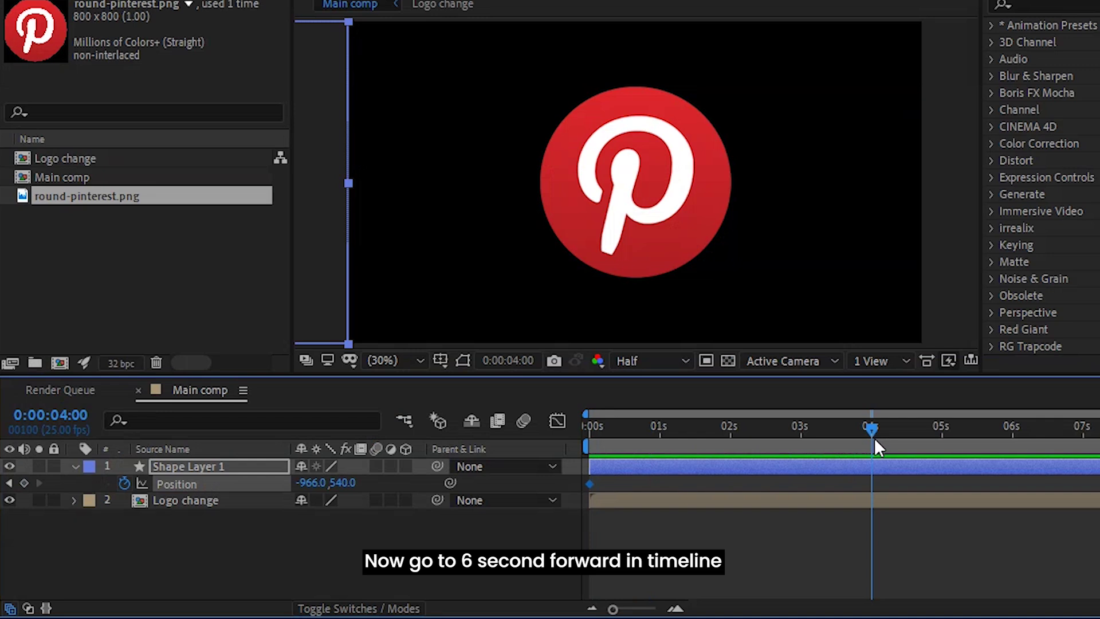
pyautogui.rightClick(806, 463)
pyautogui.click(749, 482)
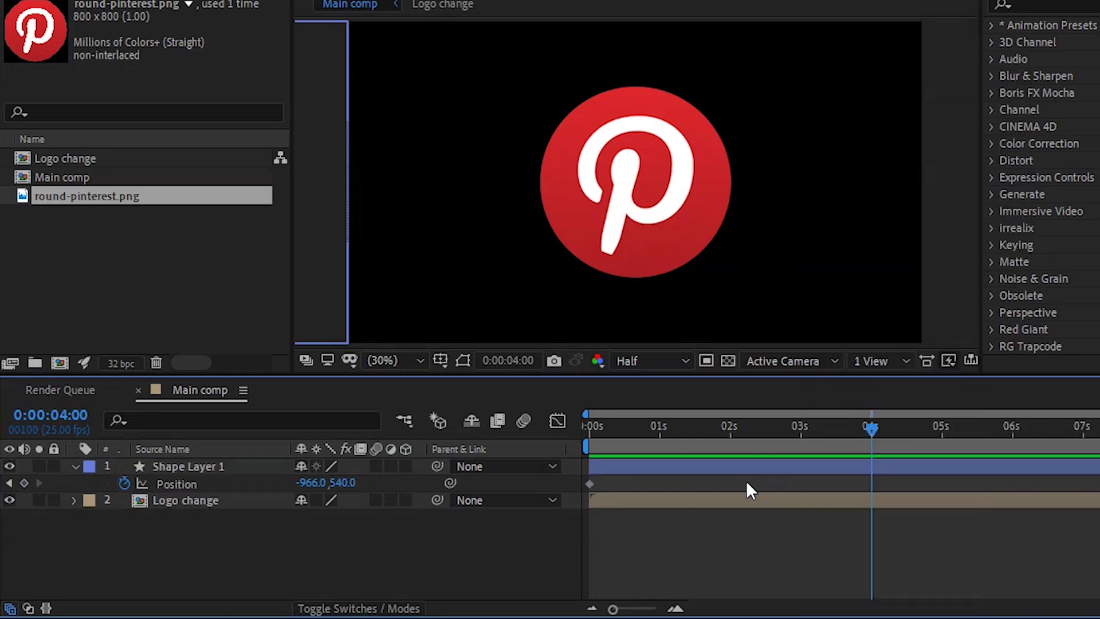
pyautogui.rightClick(184, 482)
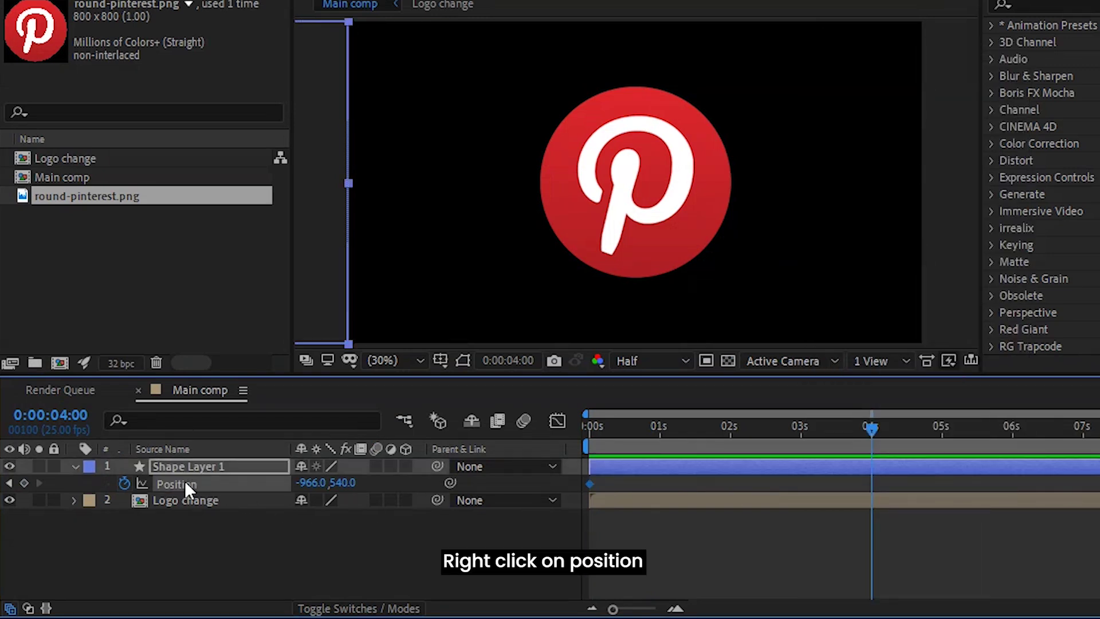
pyautogui.click(252, 383)
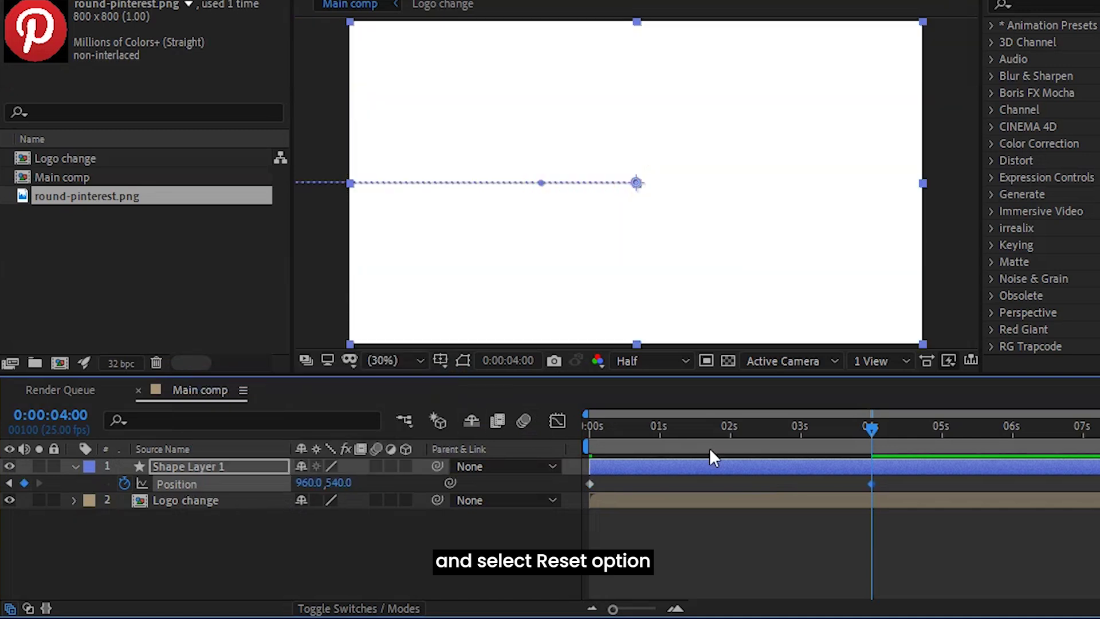
pyautogui.moveTo(871, 430); pyautogui.dragTo(569, 427)
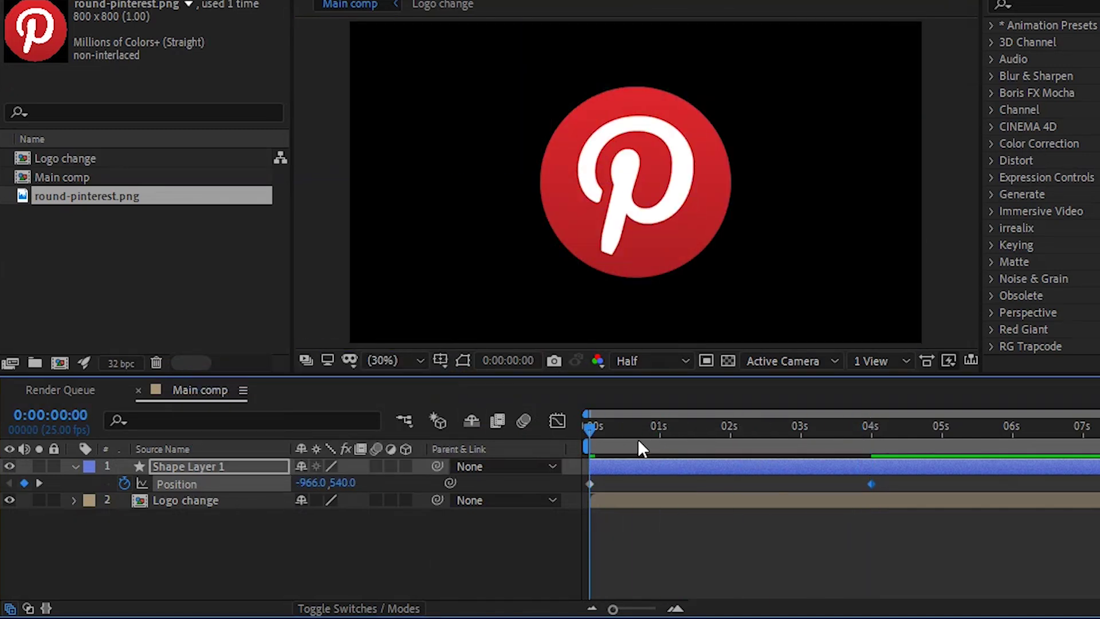
pyautogui.press('space')
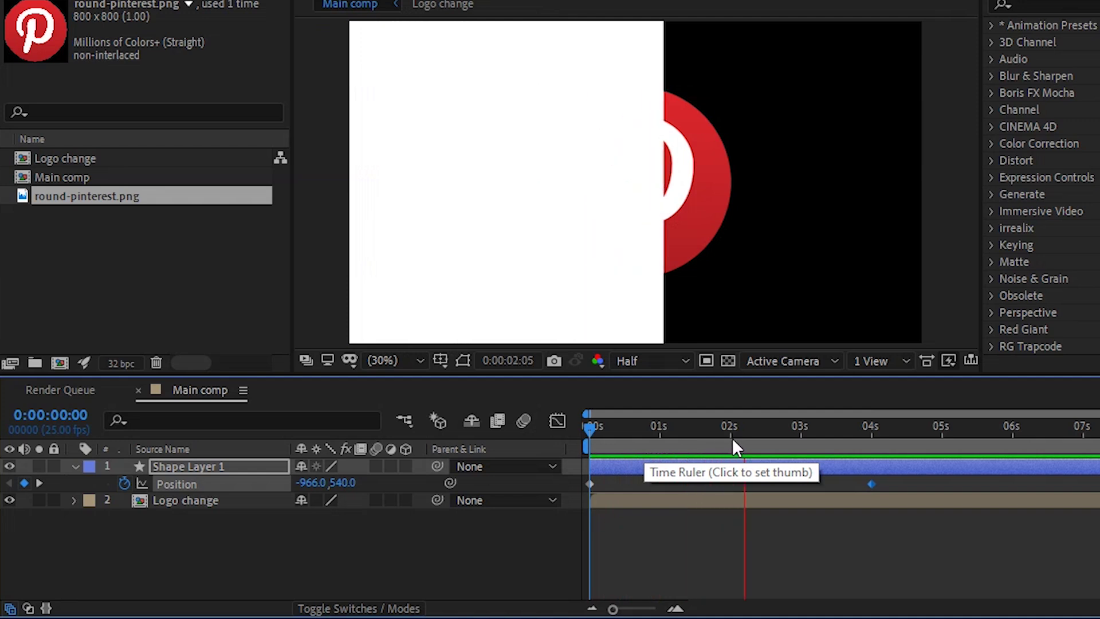
pyautogui.press('space')
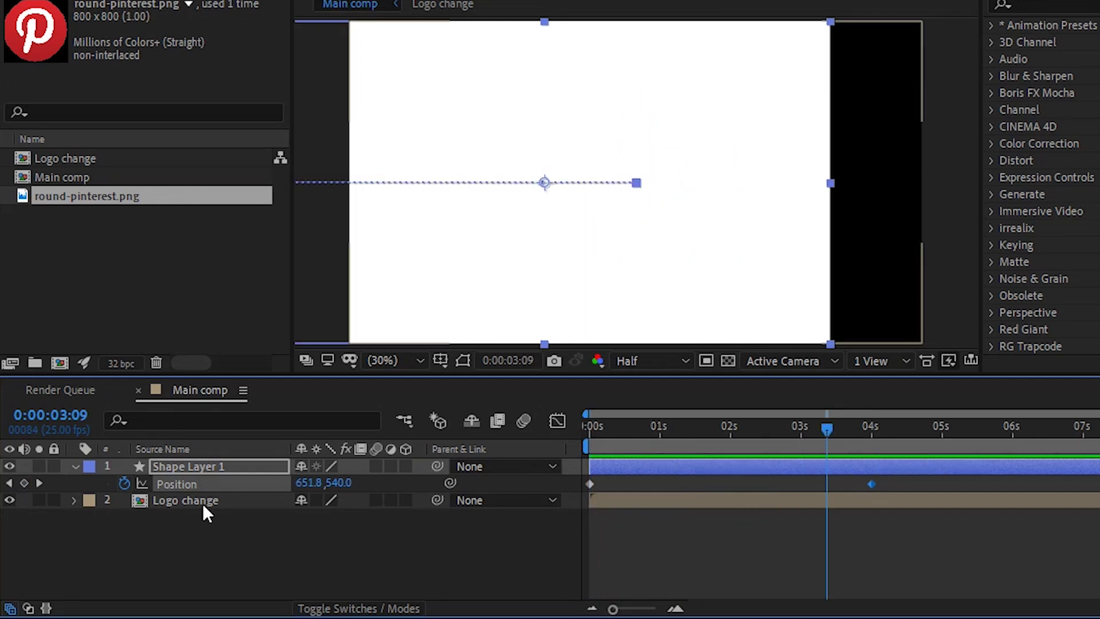
# Step: Set the Logo change layer's track matte to Alpha Matte "Shape Layer 1" and move the playhead to 0:00:02:00
pyautogui.click(241, 502)
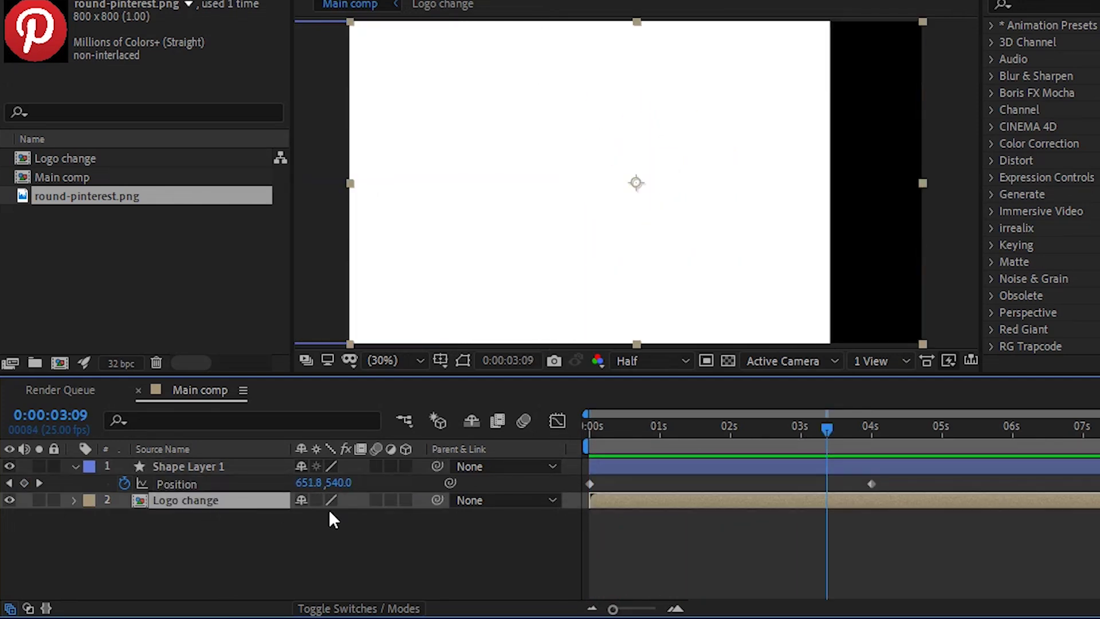
pyautogui.click(337, 608)
pyautogui.click(422, 503)
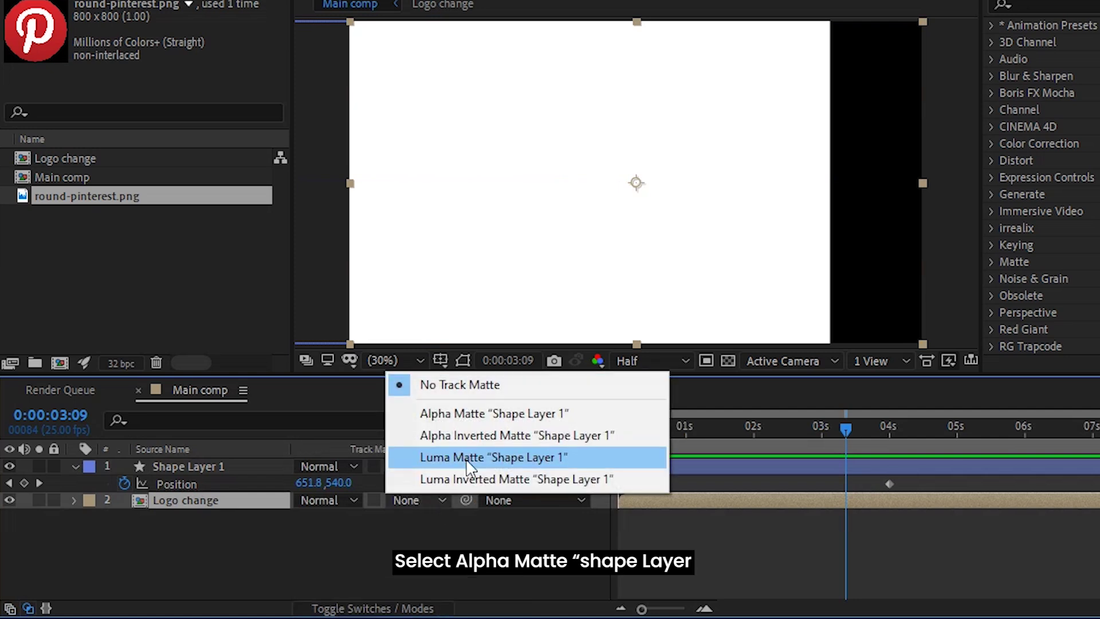
pyautogui.click(452, 417)
pyautogui.moveTo(846, 438); pyautogui.dragTo(752, 440)
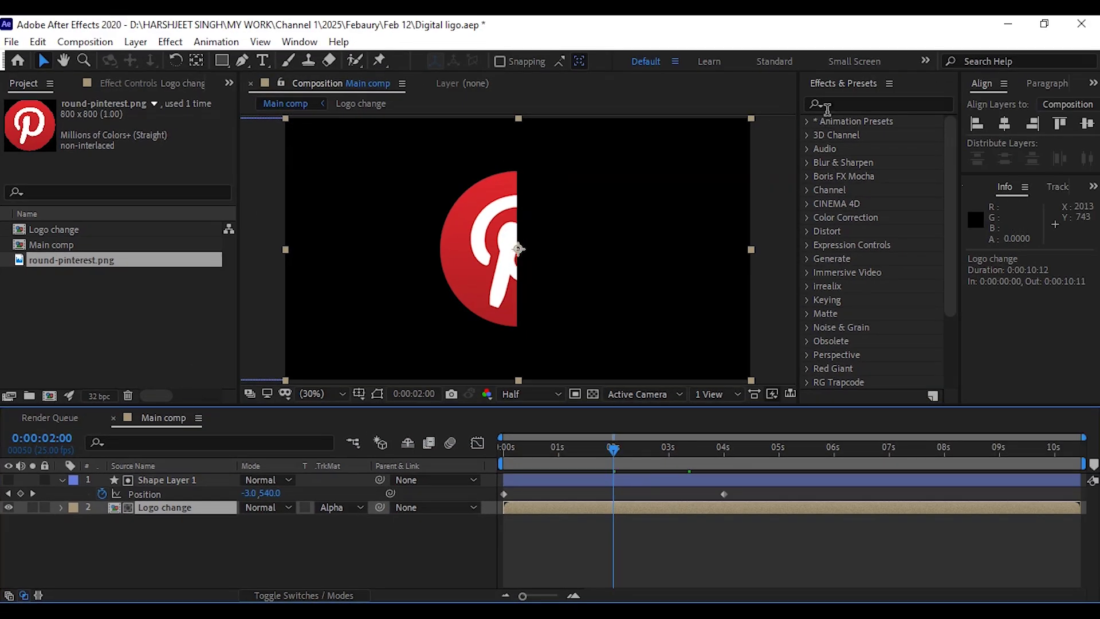
# Step: Find the Turbulent Displace effect and apply it to Shape Layer 1
pyautogui.click(841, 103)
pyautogui.write('Turb')
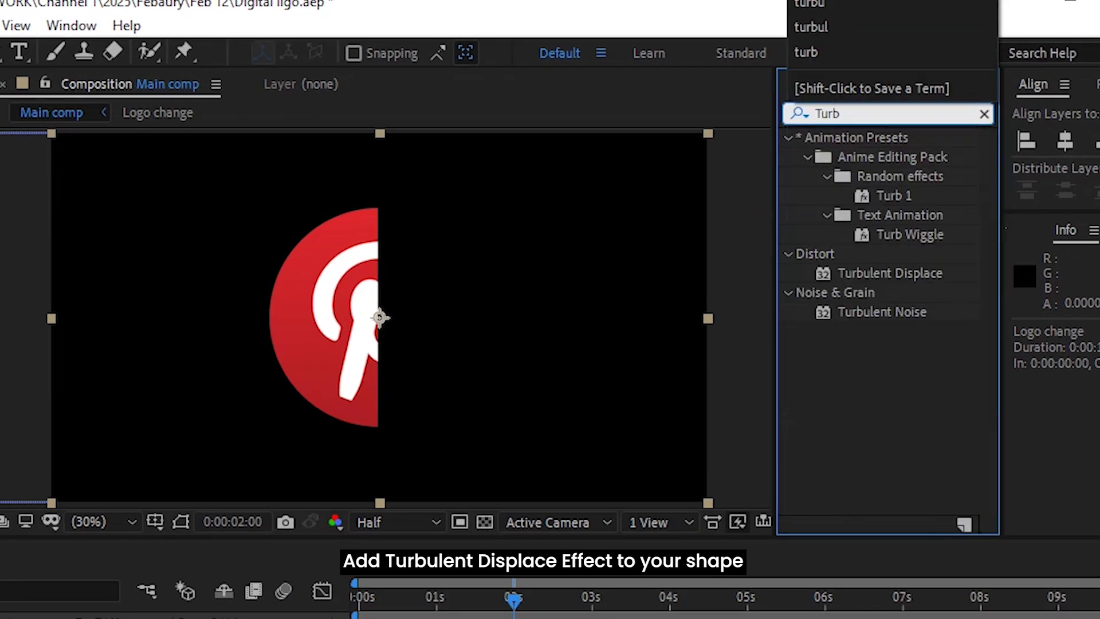
pyautogui.write('u')
pyautogui.moveTo(905, 165); pyautogui.dragTo(192, 484)
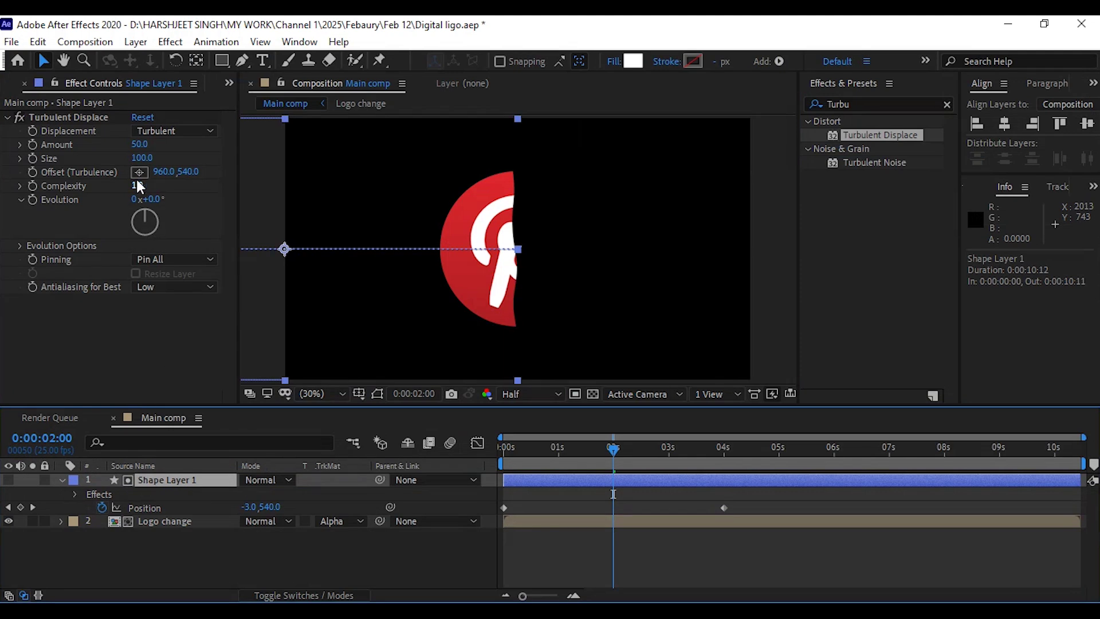
# Step: Set Turbulent Displace's Amount to 200, Size to 20 and Complexity to 10
pyautogui.click(139, 144)
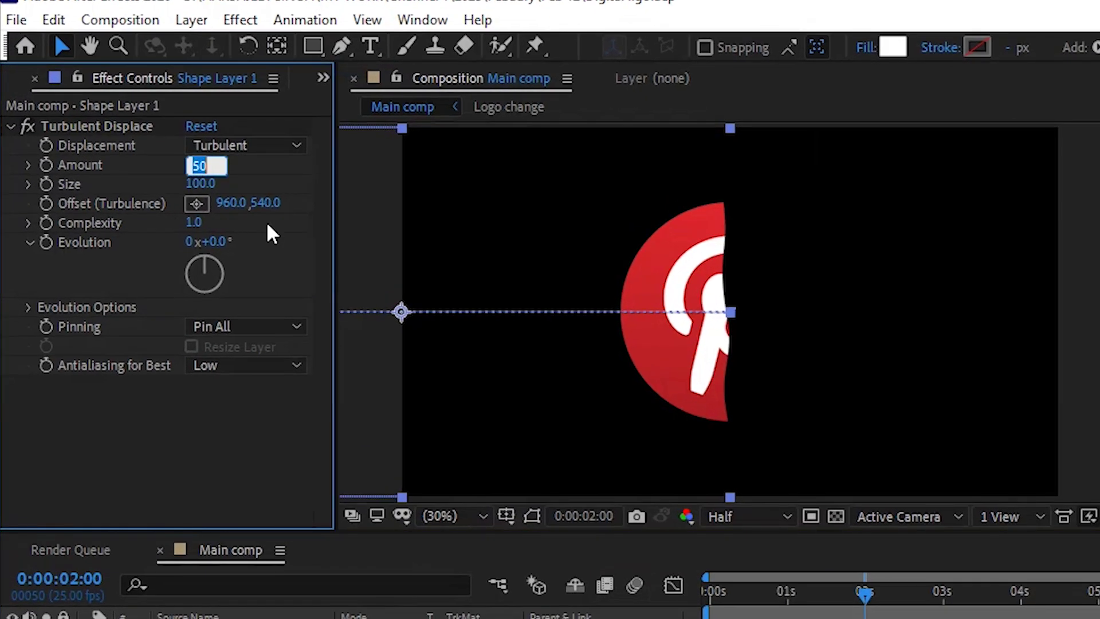
pyautogui.write('200')
pyautogui.press('Return')
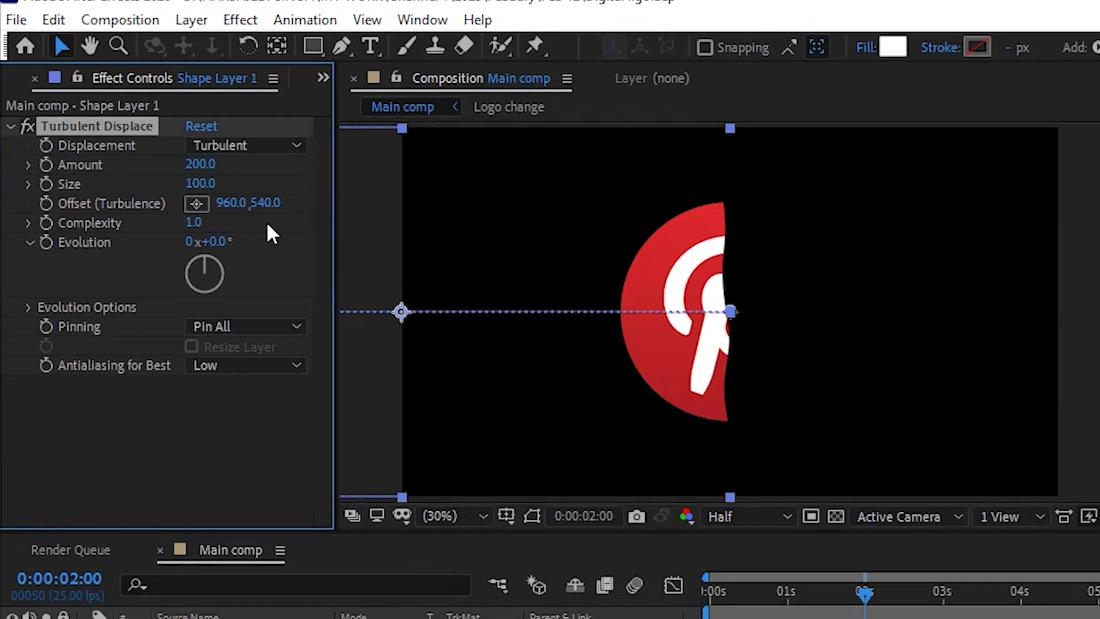
pyautogui.press('Tab')
pyautogui.write('20')
pyautogui.press('Return')
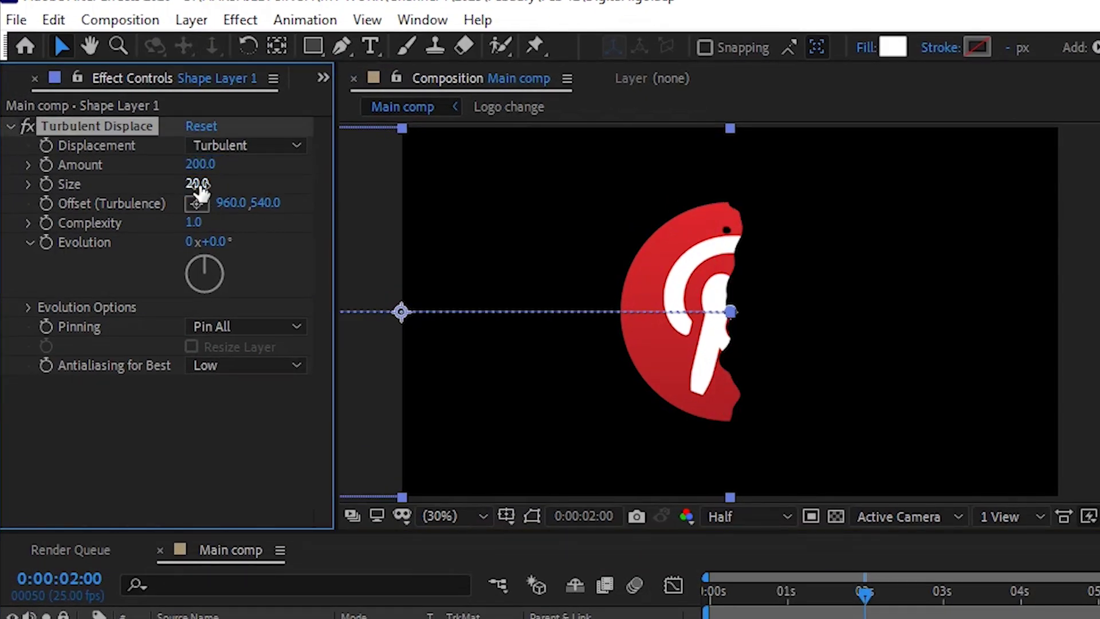
pyautogui.click(198, 223)
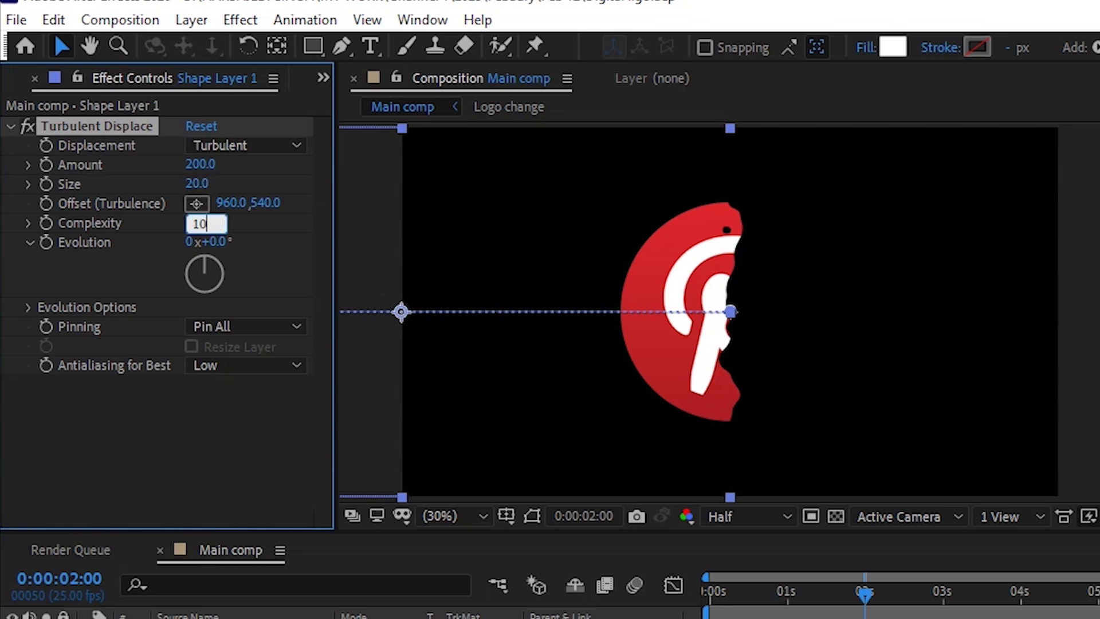
pyautogui.write('10')
pyautogui.press('Return')
# Step: Apply the Stylize Mosaic effect to Shape Layer 1 with 100 horizontal blocks and 50 vertical blocks
pyautogui.click(824, 102)
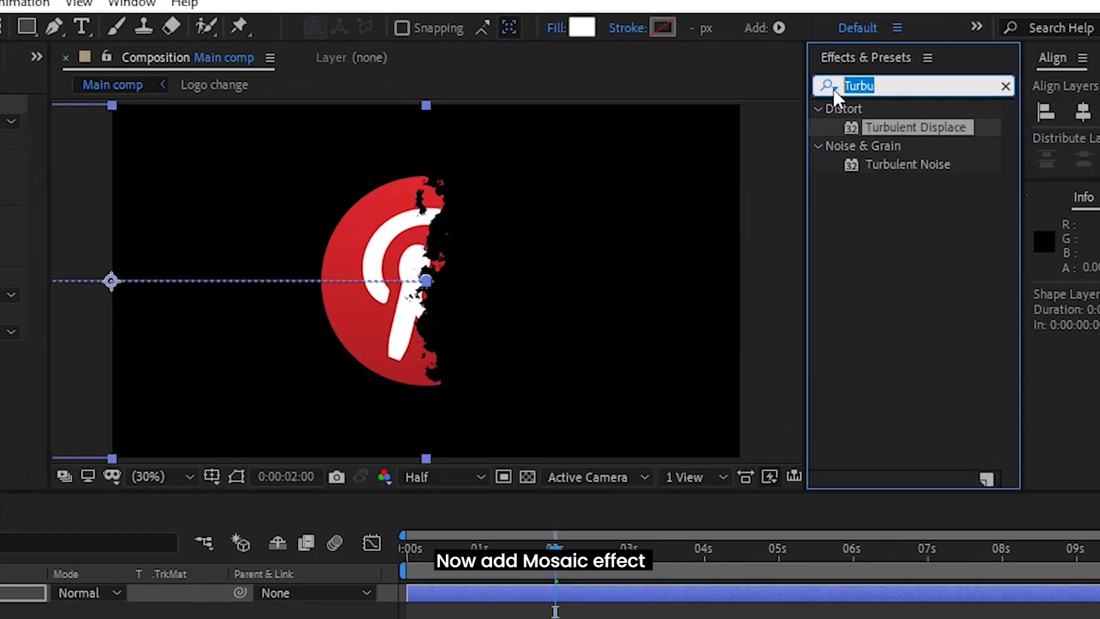
pyautogui.write('mosa')
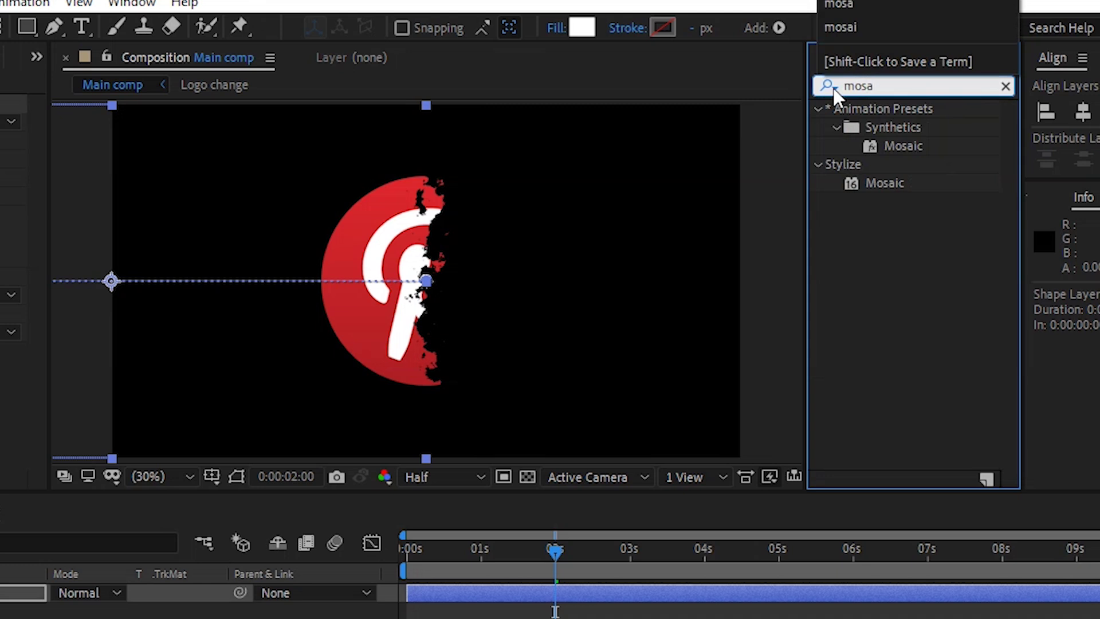
pyautogui.moveTo(885, 192); pyautogui.dragTo(191, 478)
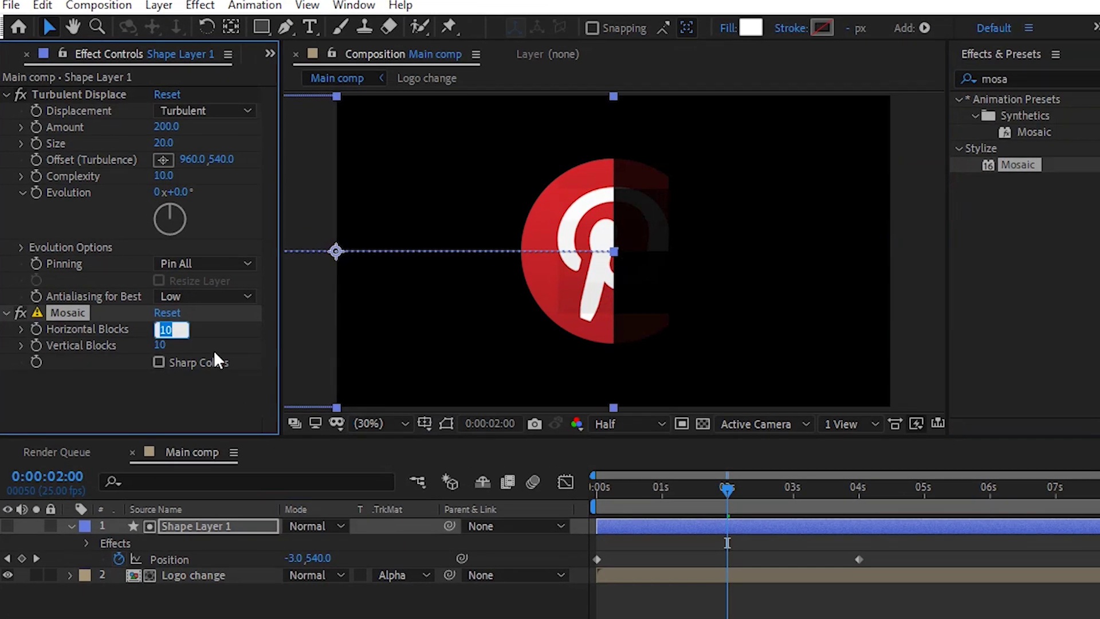
pyautogui.write('100')
pyautogui.press('Return')
pyautogui.click(161, 346)
pyautogui.write('50')
pyautogui.press('Return')
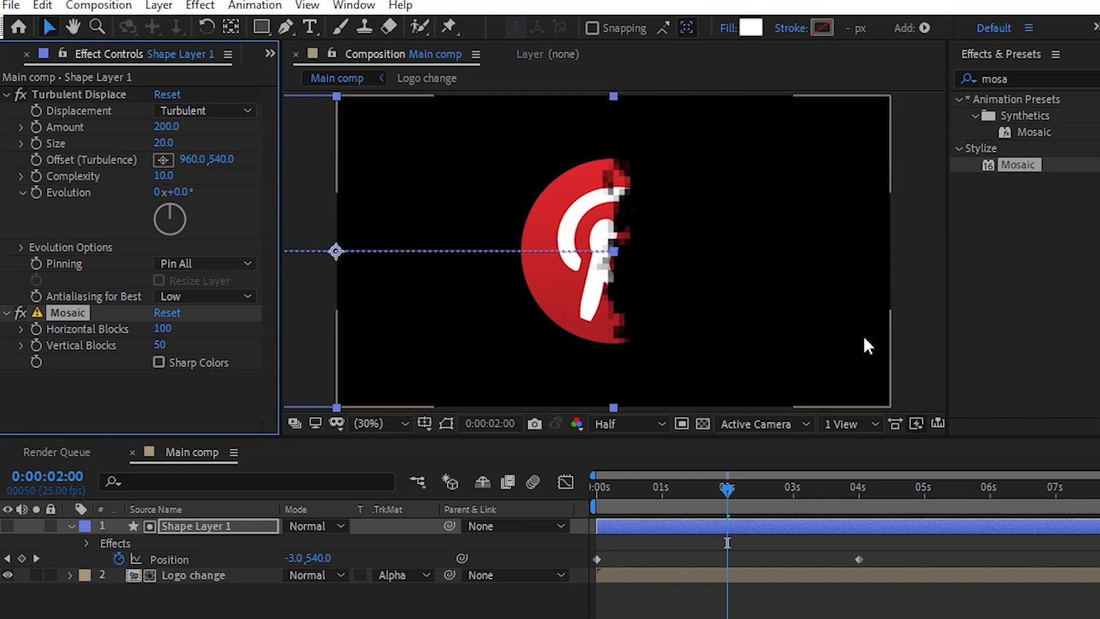
# Step: Set the composition preview resolution to Full and inspect the logo's pixelated edge up close at 0:00:01:22
pyautogui.press('.')
pyautogui.press('.')
pyautogui.press('.')
pyautogui.press('.')
pyautogui.click(607, 424)
pyautogui.click(538, 433)
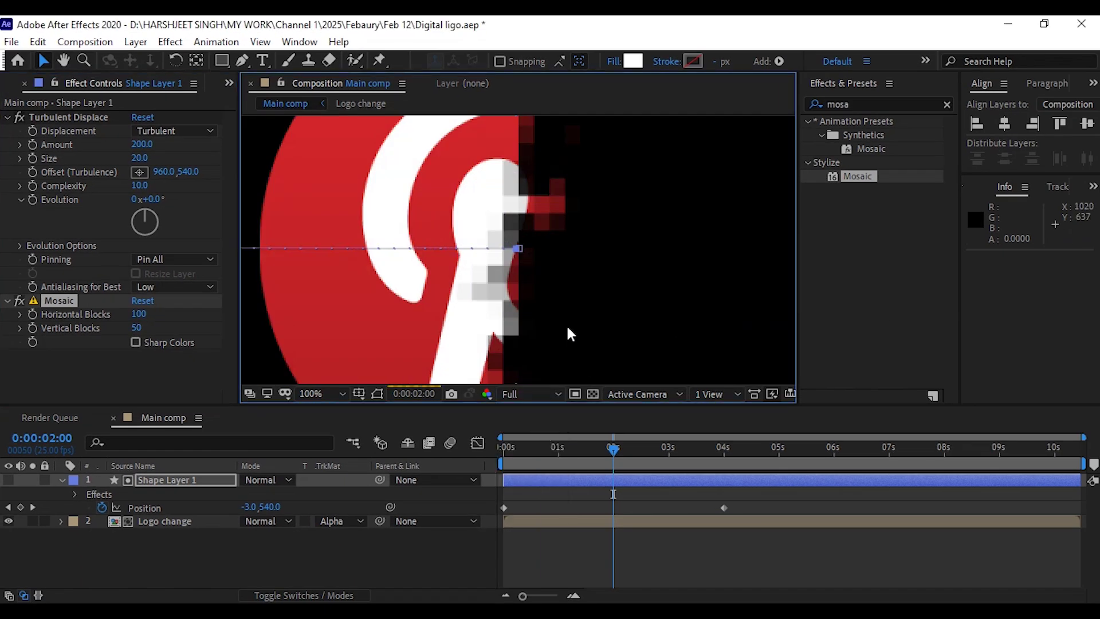
pyautogui.press(',')
pyautogui.press(',')
pyautogui.moveTo(619, 453); pyautogui.dragTo(606, 457)
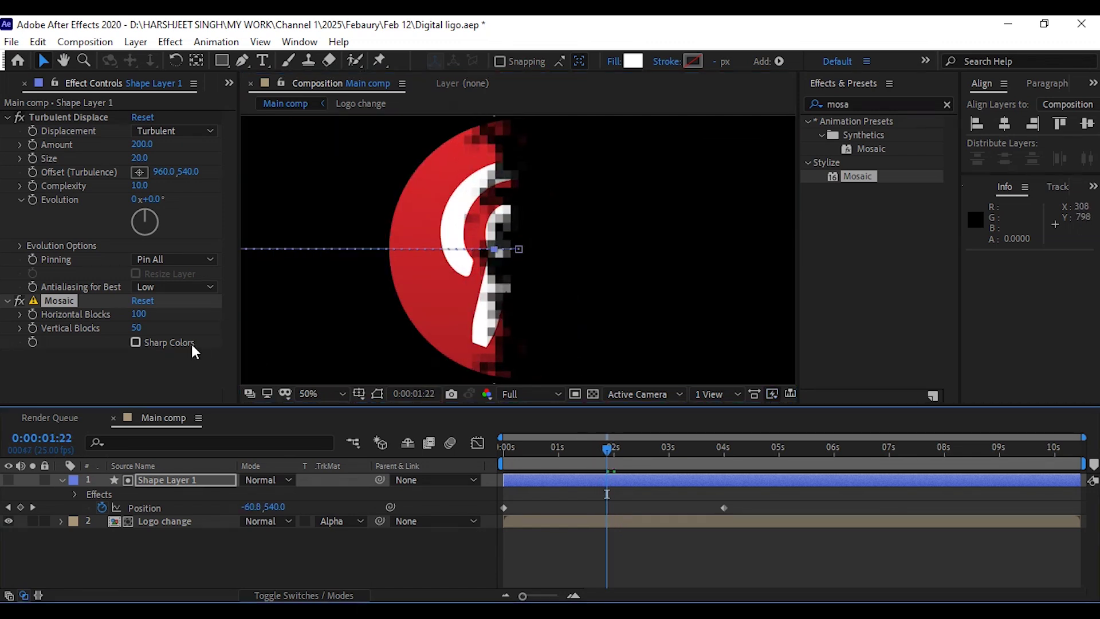
# Step: Set the Mosaic effect's Vertical Blocks to 60 and check the pixelated edge at 0:00:01:20
pyautogui.click(137, 327)
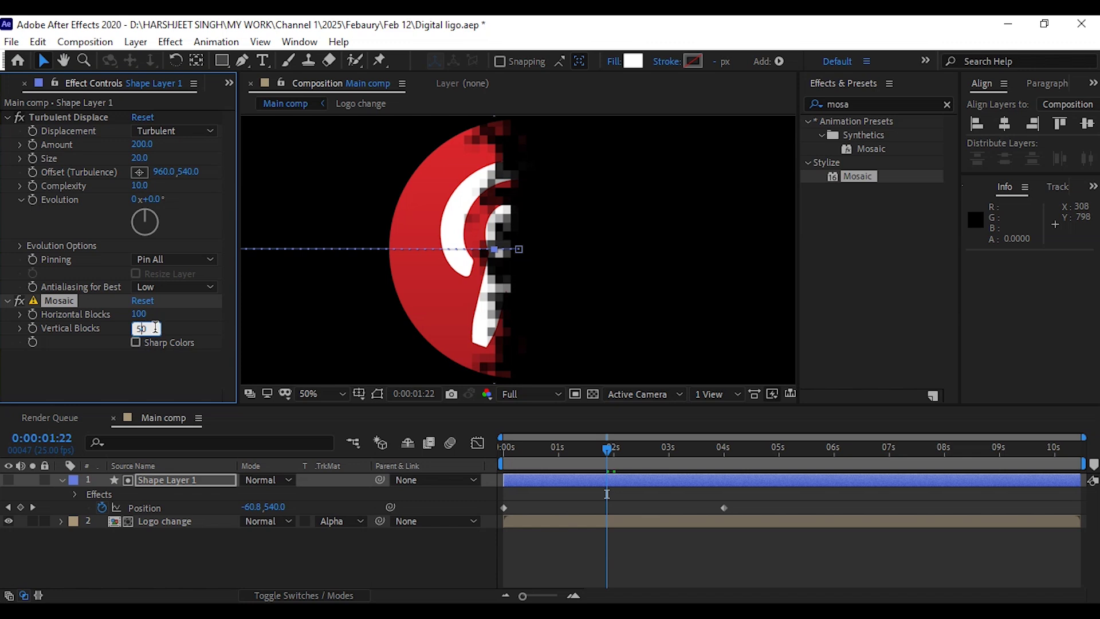
pyautogui.click(175, 380)
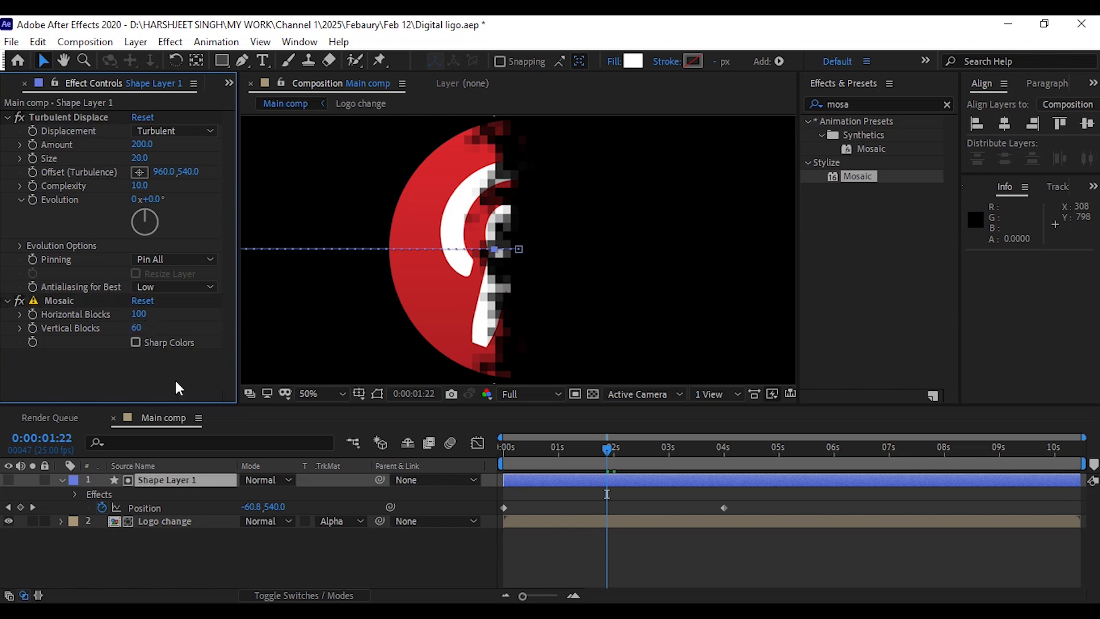
pyautogui.moveTo(607, 456)
pyautogui.mouseDown()
pyautogui.moveTo(593, 456)
pyautogui.moveTo(602, 453)
pyautogui.mouseUp()
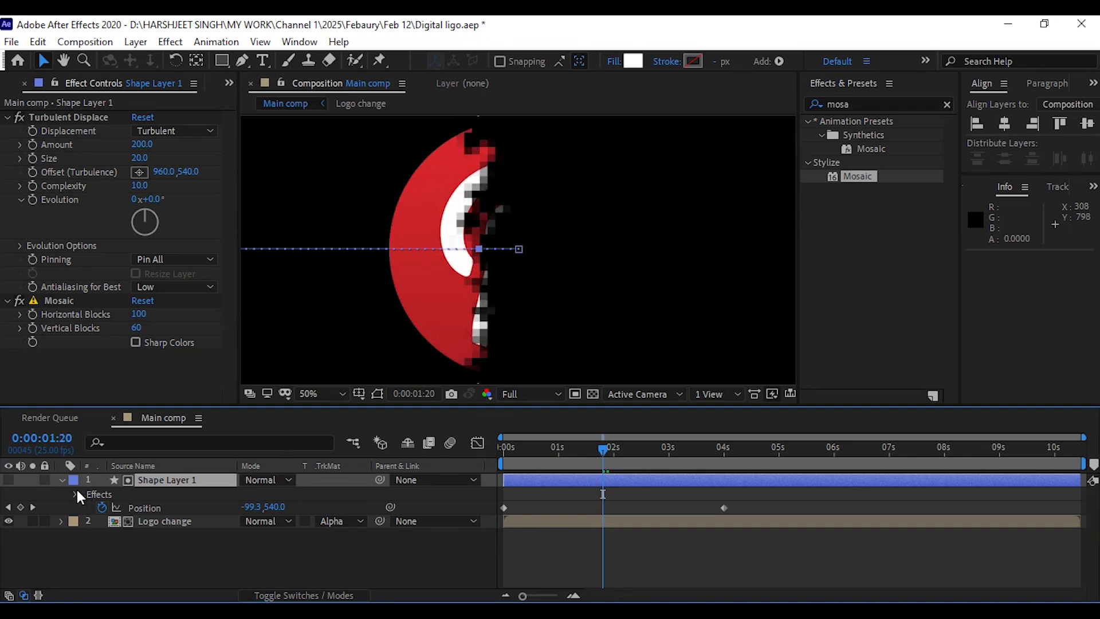
# Step: Pre-compose Shape Layer 1 and Logo change into a composition named Logo Reveal, moving all attributes into it
pyautogui.press('u')
pyautogui.keyDown('shift'); pyautogui.click(166, 494); pyautogui.keyUp('shift')
pyautogui.rightClick(166, 494)
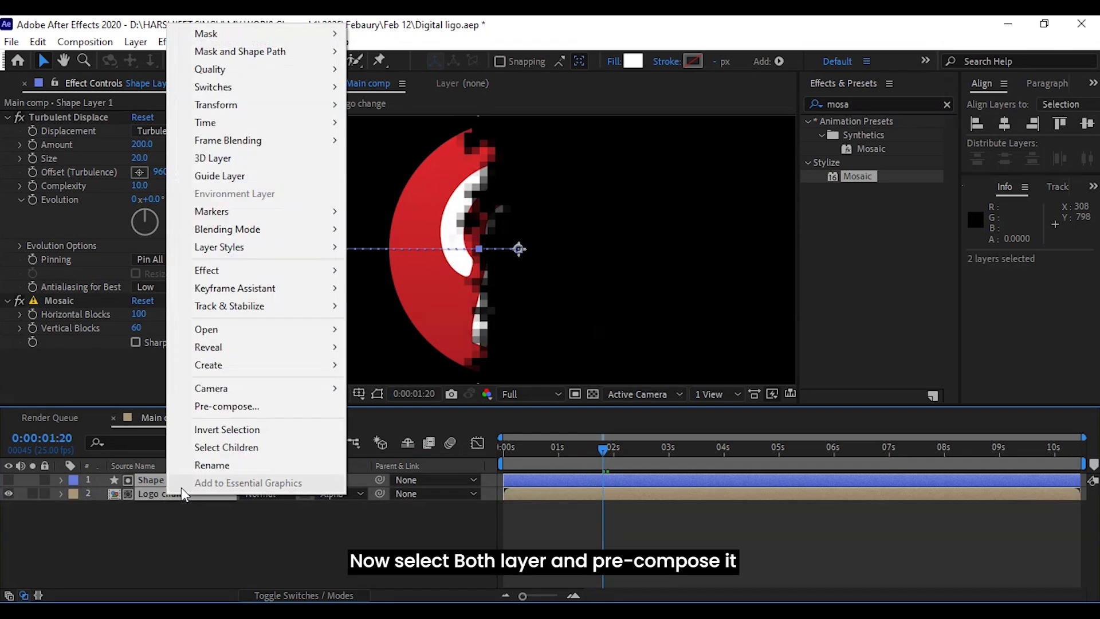
pyautogui.click(212, 406)
pyautogui.write('Logo Reveal')
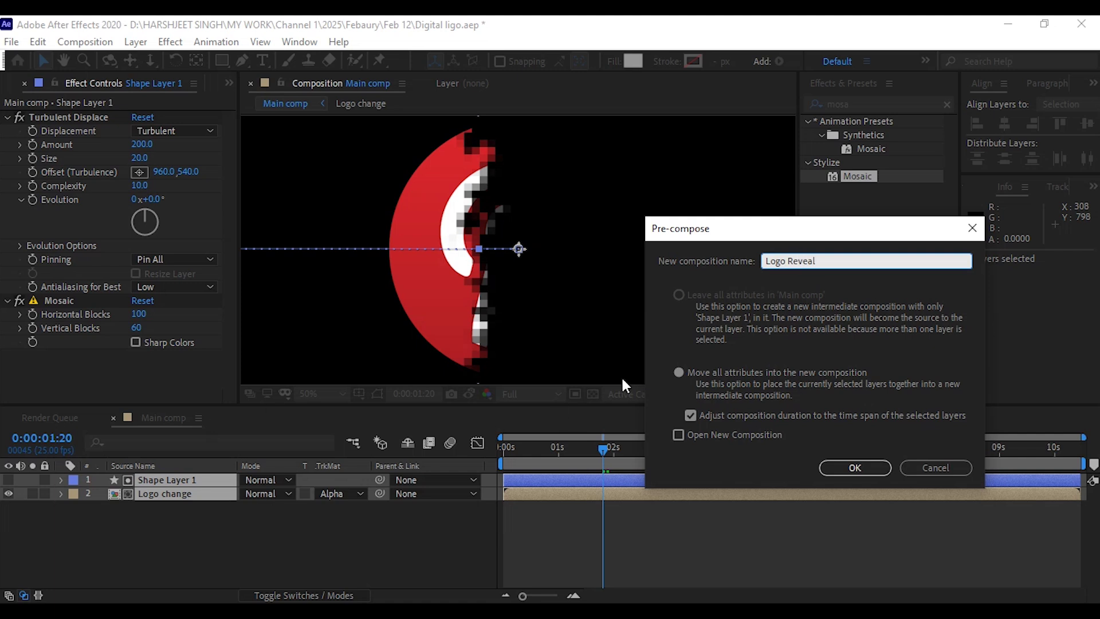
pyautogui.click(678, 371)
pyautogui.click(855, 468)
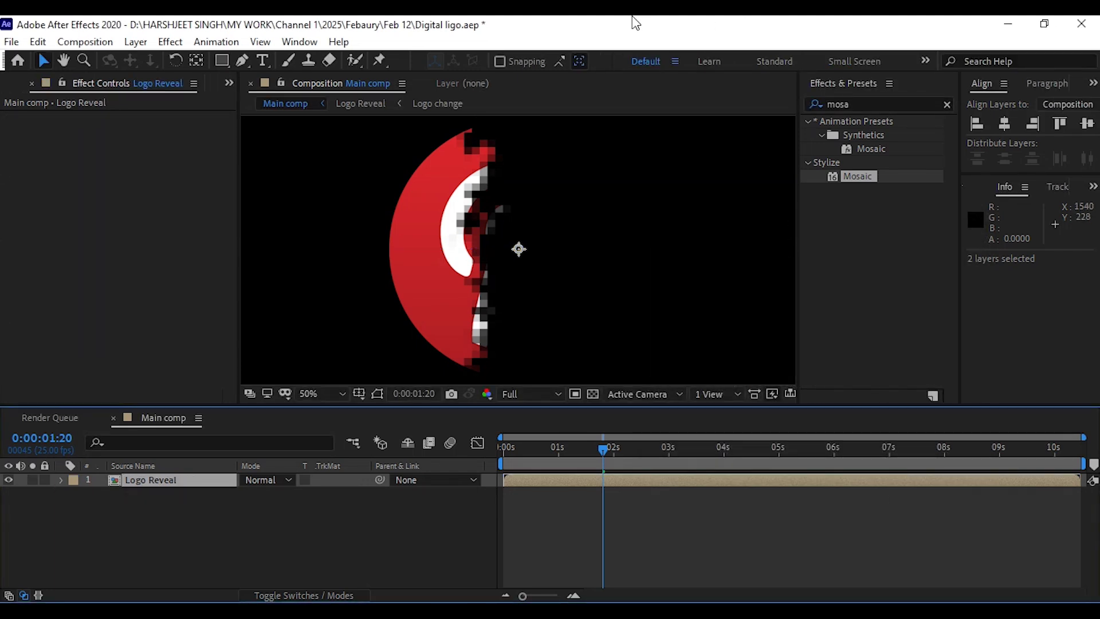
# Step: Apply the Generate Fill effect to the Logo Reveal layer and set its color to white
pyautogui.click(820, 105)
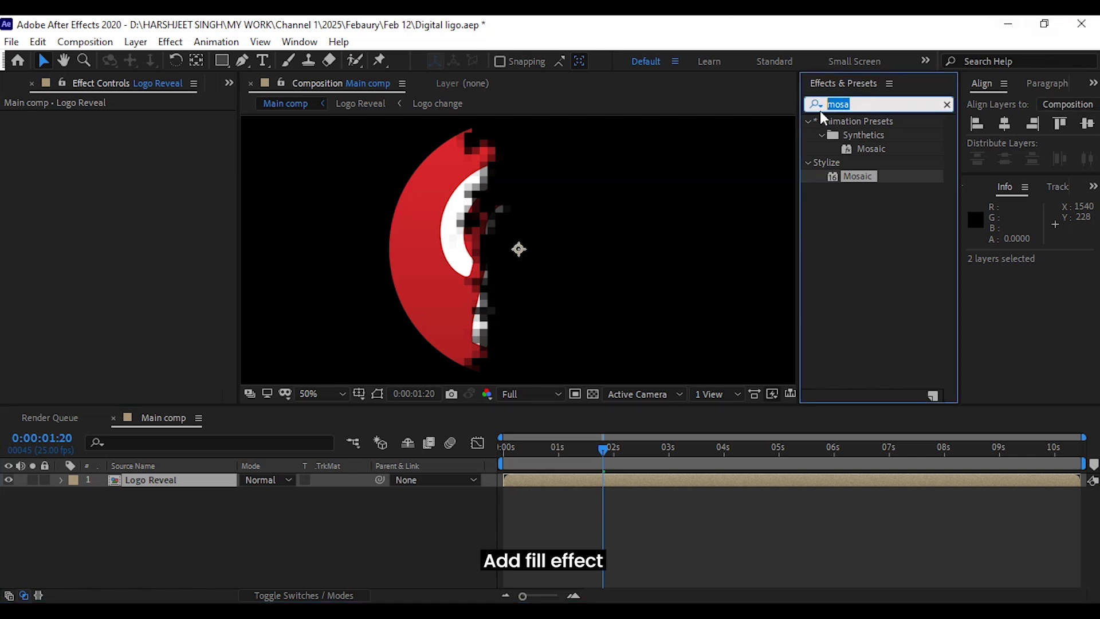
pyautogui.write('fill')
pyautogui.moveTo(849, 236); pyautogui.dragTo(16, 580)
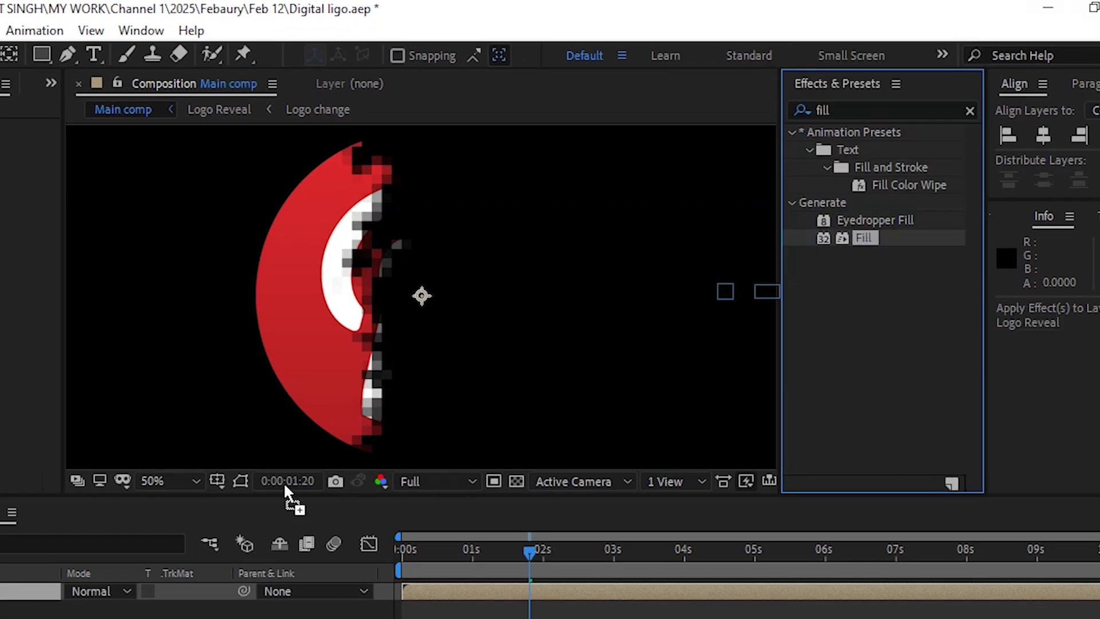
pyautogui.moveTo(202, 471); pyautogui.dragTo(189, 479)
pyautogui.click(139, 159)
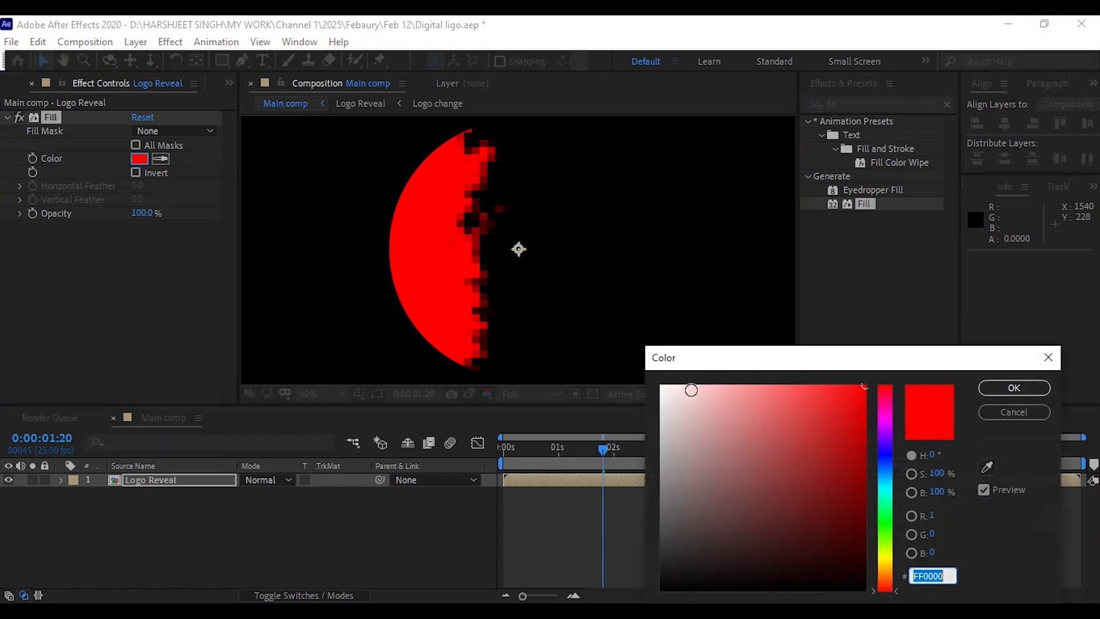
pyautogui.click(662, 387)
pyautogui.click(1019, 389)
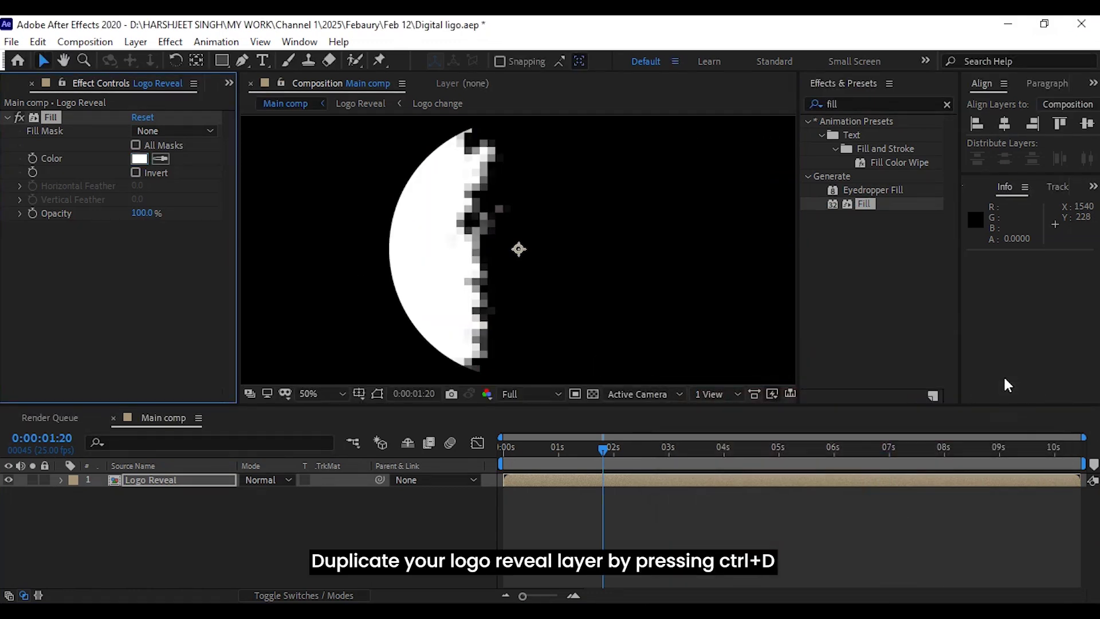
# Step: Duplicate the Logo Reveal layer, give the lower copy an Alpha Inverted Matte from the upper one, and check the result at 0:00:01:22
pyautogui.click(167, 480)
pyautogui.hotkey('ctrl', 'd')
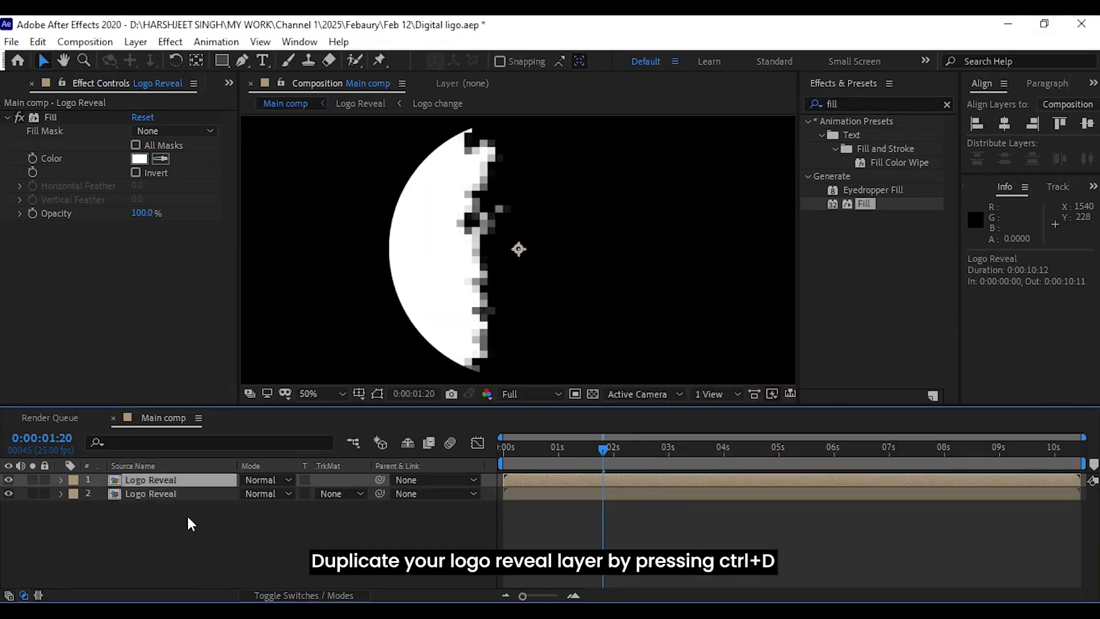
pyautogui.click(146, 494)
pyautogui.click(338, 494)
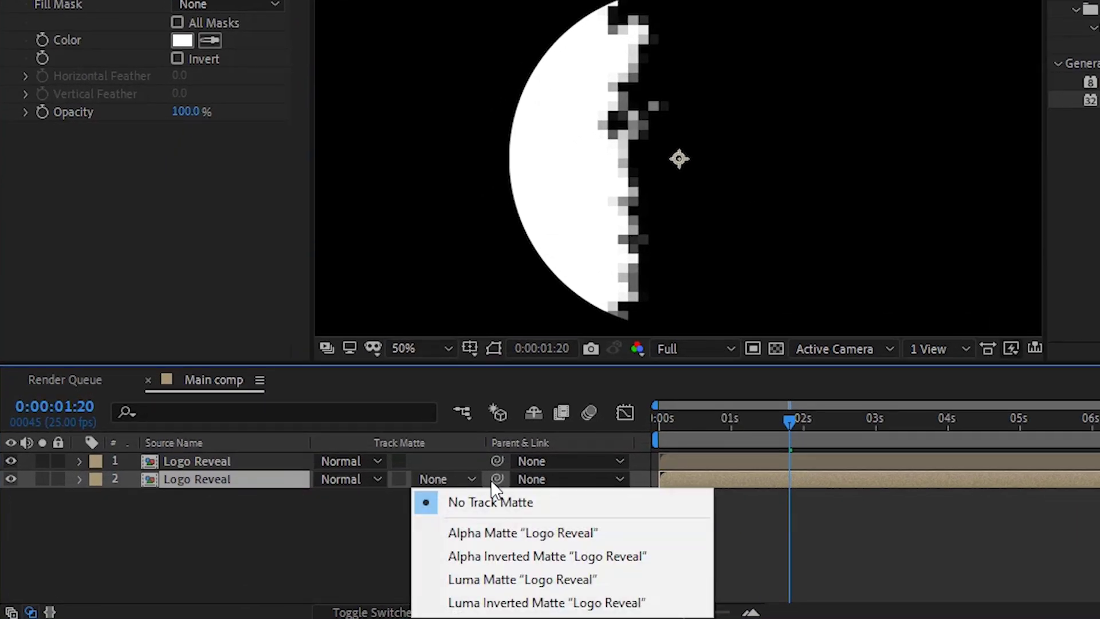
pyautogui.click(483, 554)
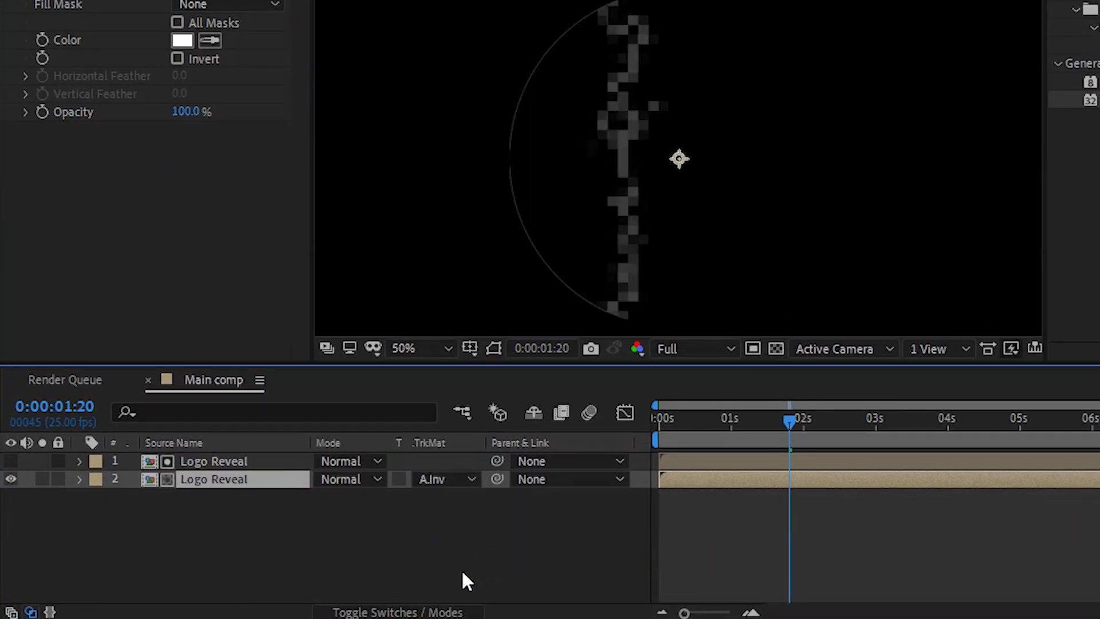
pyautogui.click(381, 613)
pyautogui.click(381, 613)
pyautogui.moveTo(756, 422); pyautogui.dragTo(794, 435)
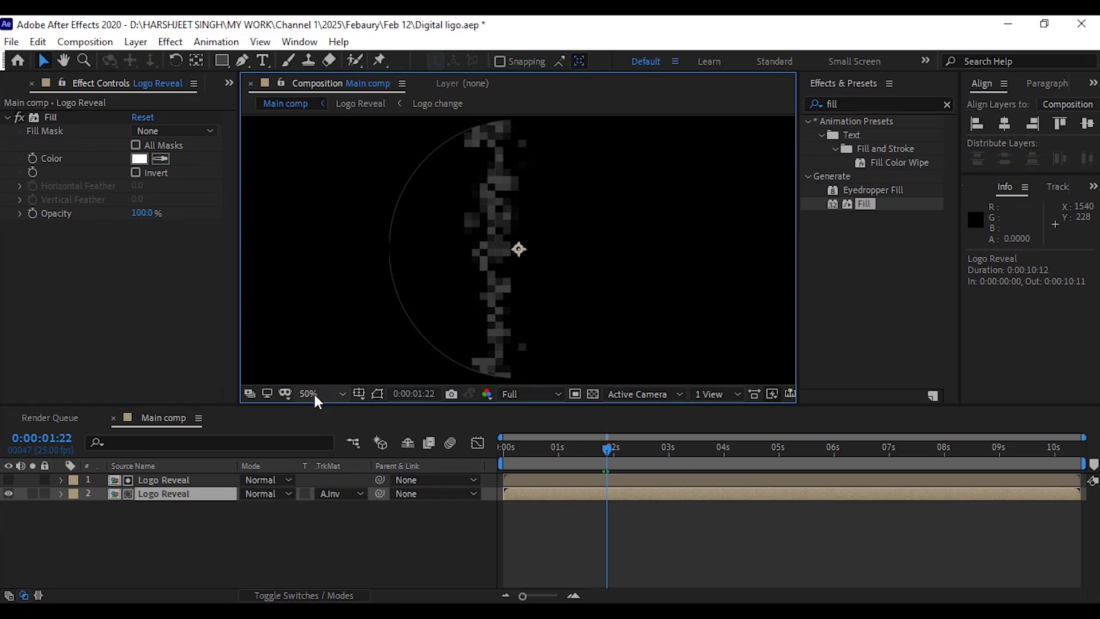
# Step: Set the composition view magnification to Fit up to 100% and the preview resolution to Half
pyautogui.click(315, 394)
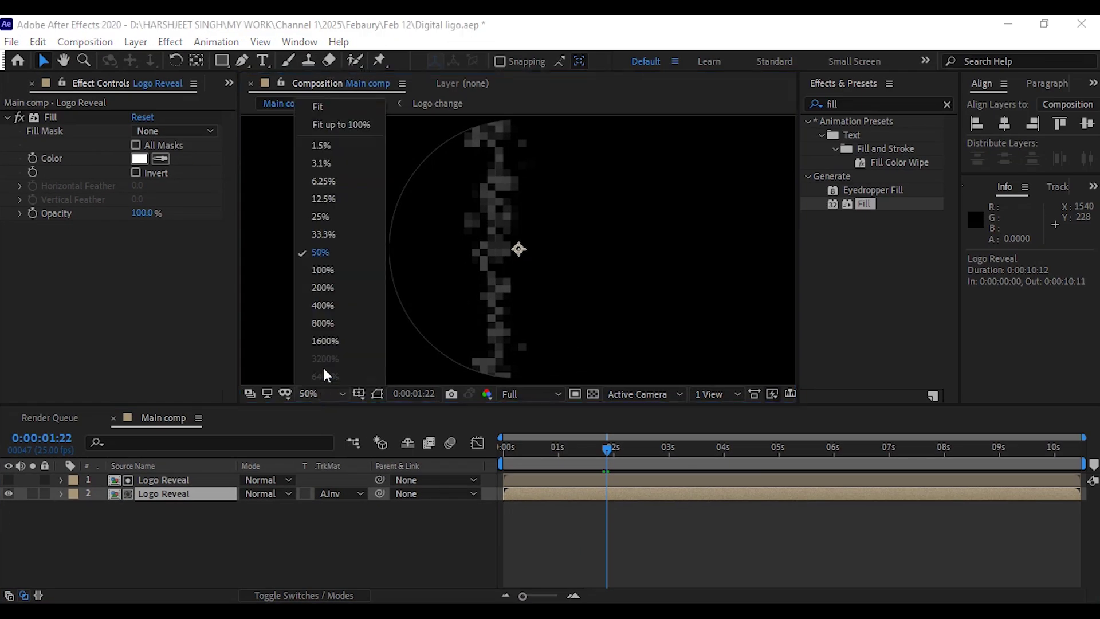
pyautogui.click(328, 130)
pyautogui.moveTo(620, 449)
pyautogui.mouseDown()
pyautogui.moveTo(587, 451)
pyautogui.moveTo(616, 449)
pyautogui.moveTo(606, 449)
pyautogui.mouseUp()
pyautogui.press('space')
pyautogui.click(531, 398)
pyautogui.click(531, 441)
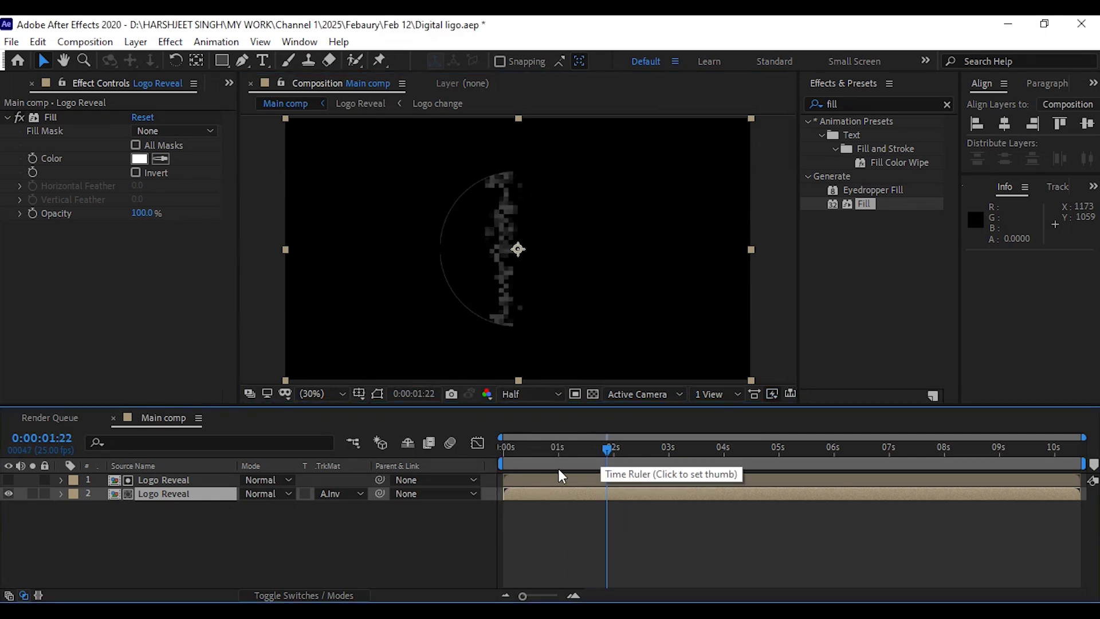
# Step: Shift the upper Logo Reveal layer a few frames later in time and check the pixel band at 0:00:02:09
pyautogui.moveTo(518, 479); pyautogui.dragTo(538, 447)
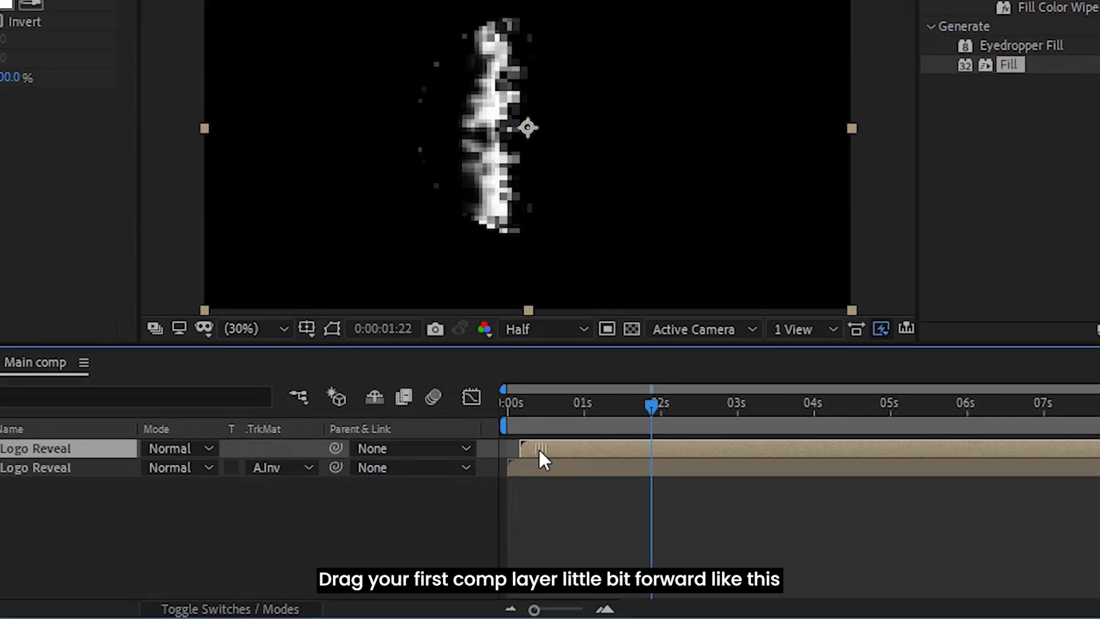
pyautogui.moveTo(655, 405); pyautogui.dragTo(691, 404)
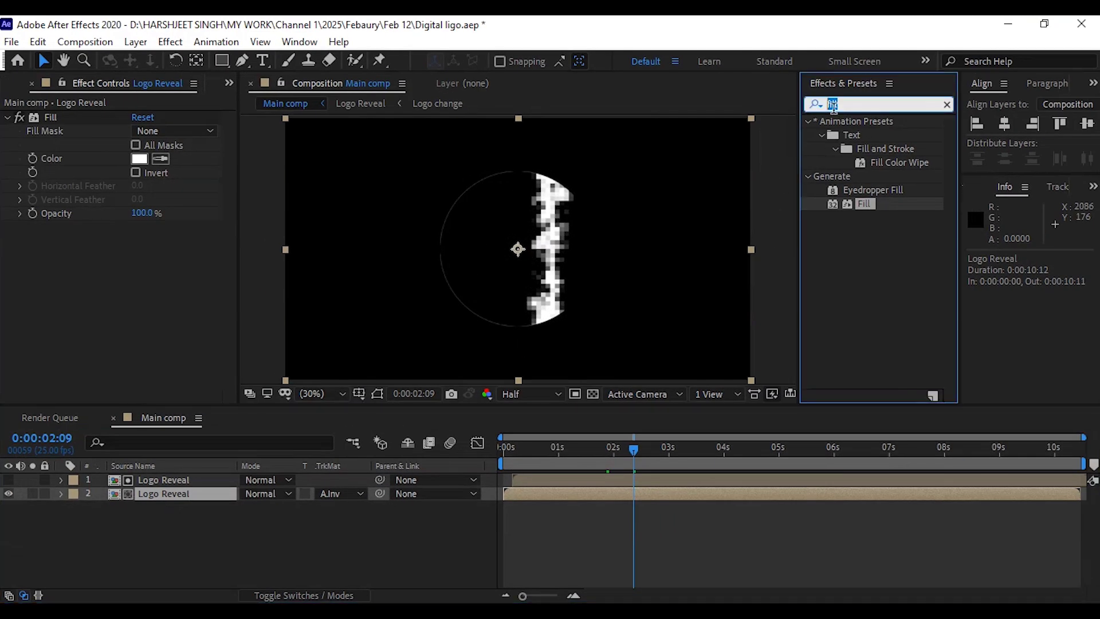
# Step: Find the Minimax effect and apply it to the lower Logo Reveal layer
pyautogui.click(966, 0)
pyautogui.write('monima')
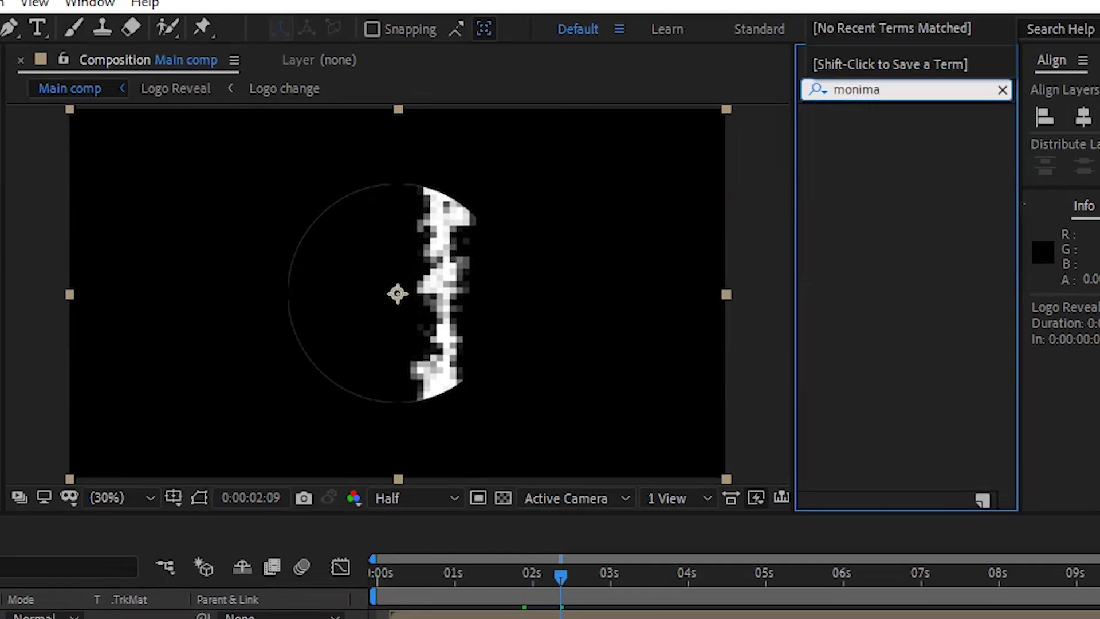
pyautogui.press('BackSpace')
pyautogui.press('BackSpace')
pyautogui.press('BackSpace')
pyautogui.press('BackSpace')
pyautogui.press('BackSpace')
pyautogui.write('ini')
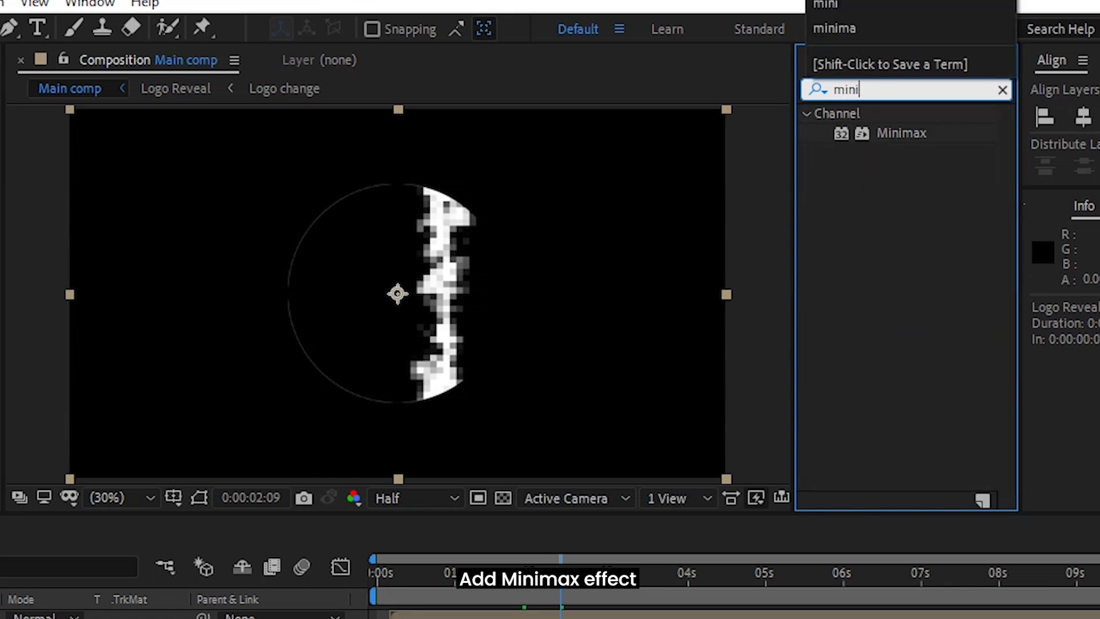
pyautogui.moveTo(901, 133); pyautogui.dragTo(0, 618)
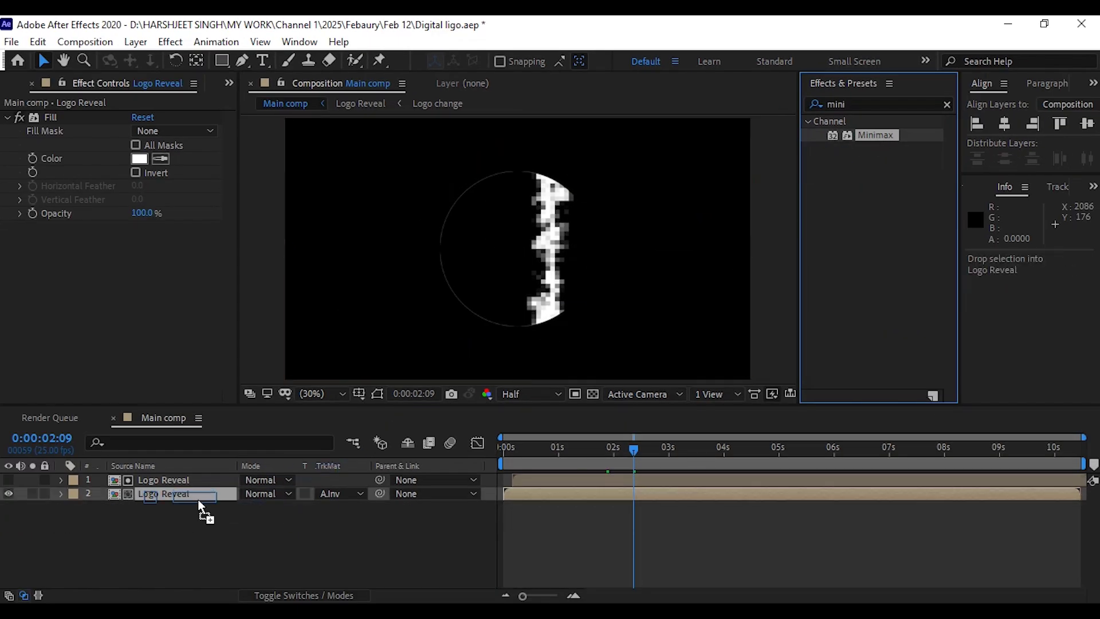
pyautogui.moveTo(199, 501); pyautogui.dragTo(196, 493)
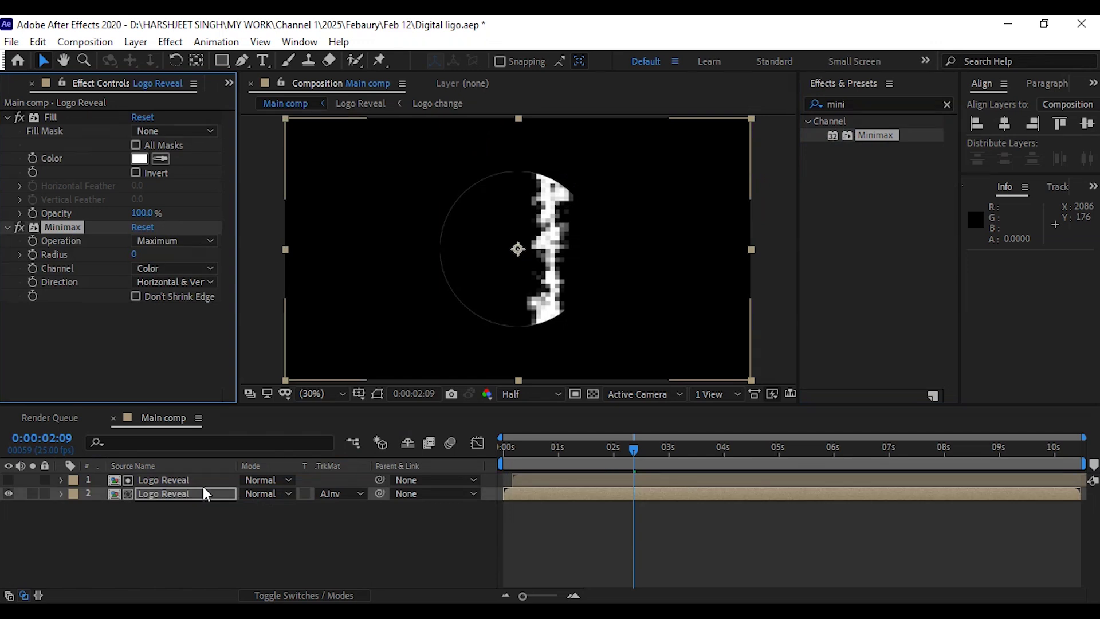
# Step: Set Minimax's Operation to Minimum, Radius to 3 and Channel to Alpha and Color to remove the thin logo outline
pyautogui.click(180, 240)
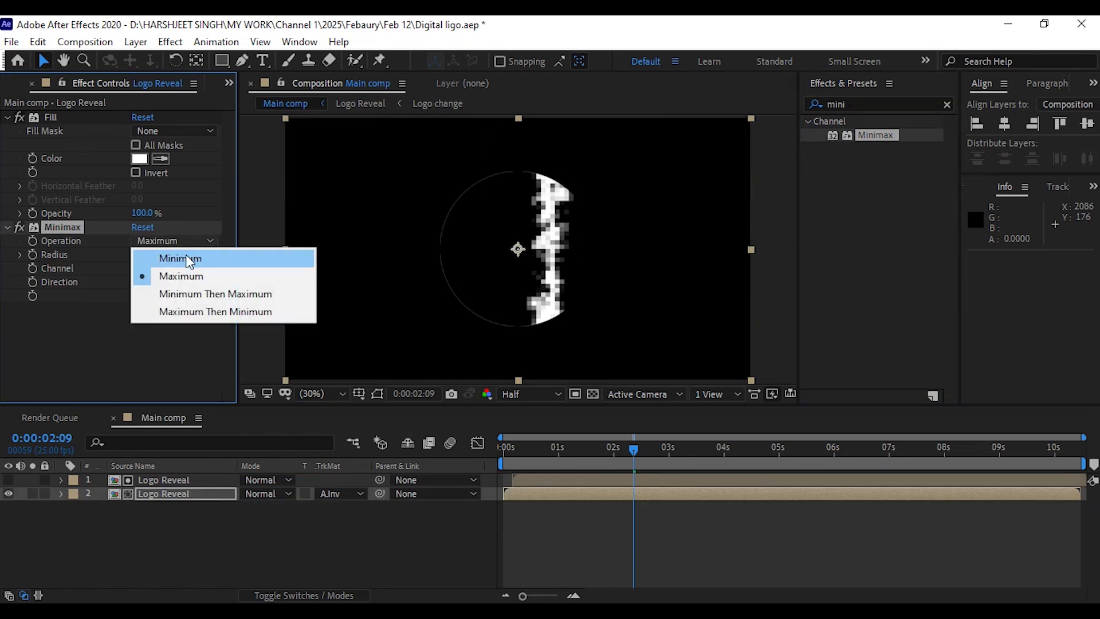
pyautogui.click(184, 253)
pyautogui.click(134, 254)
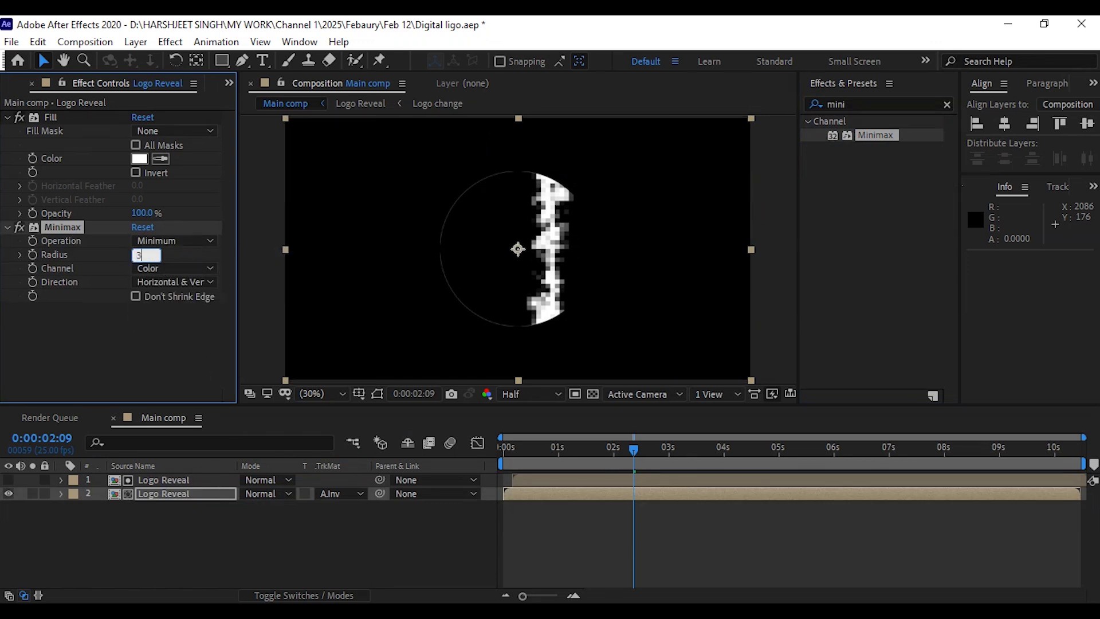
pyautogui.click(139, 267)
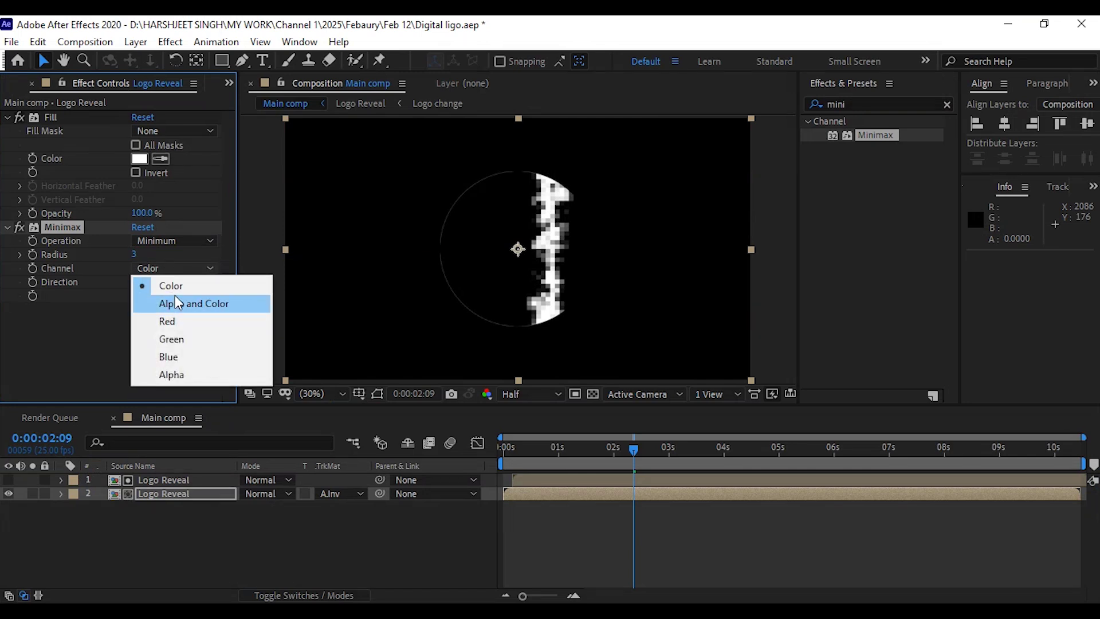
pyautogui.click(173, 295)
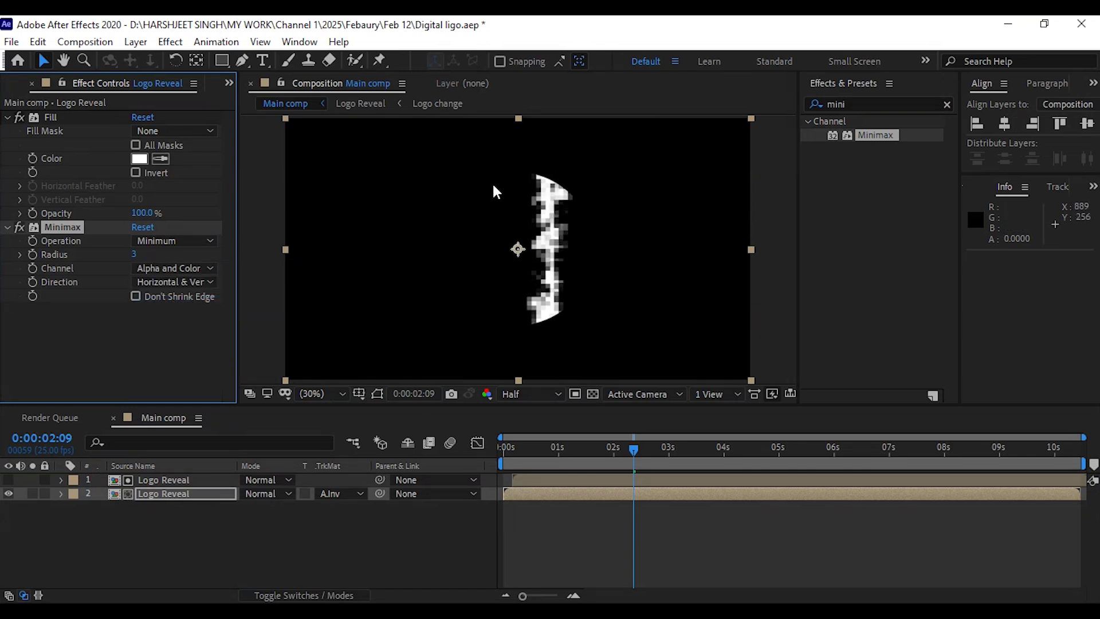
pyautogui.moveTo(632, 464)
pyautogui.mouseDown()
pyautogui.moveTo(593, 455)
pyautogui.moveTo(682, 451)
pyautogui.moveTo(593, 455)
pyautogui.moveTo(619, 455)
pyautogui.mouseUp()
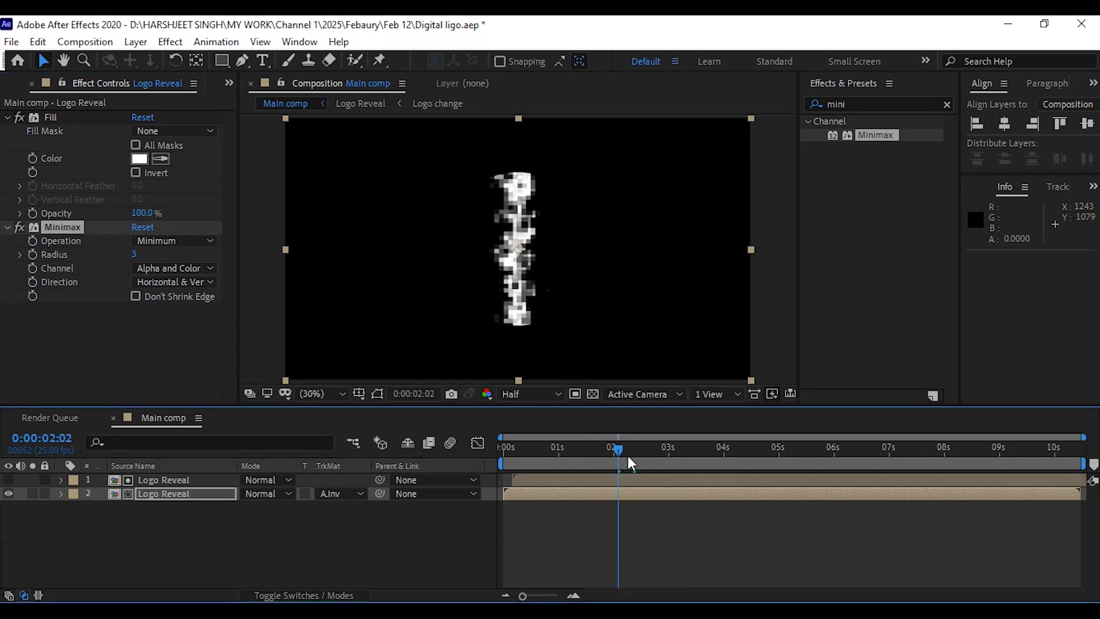
# Step: Pre-compose both Logo Reveal layers into a composition named Logo DIGITAL, moving all attributes into it
pyautogui.click(195, 481)
pyautogui.keyDown('shift'); pyautogui.click(176, 490); pyautogui.keyUp('shift')
pyautogui.rightClick(176, 492)
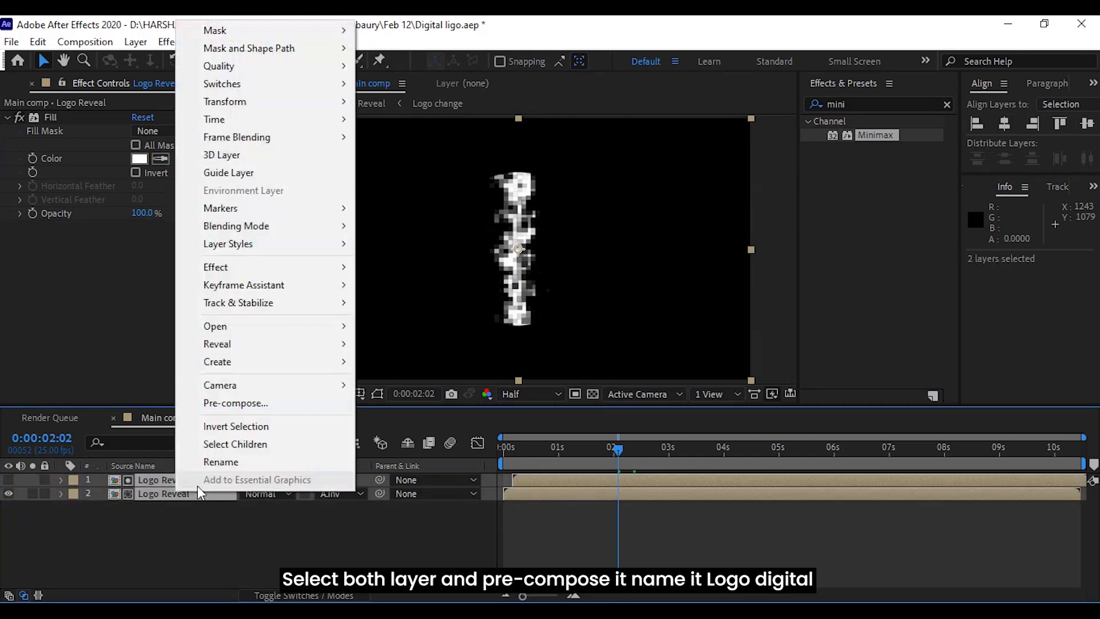
pyautogui.click(235, 399)
pyautogui.write('Logo DIGITAL')
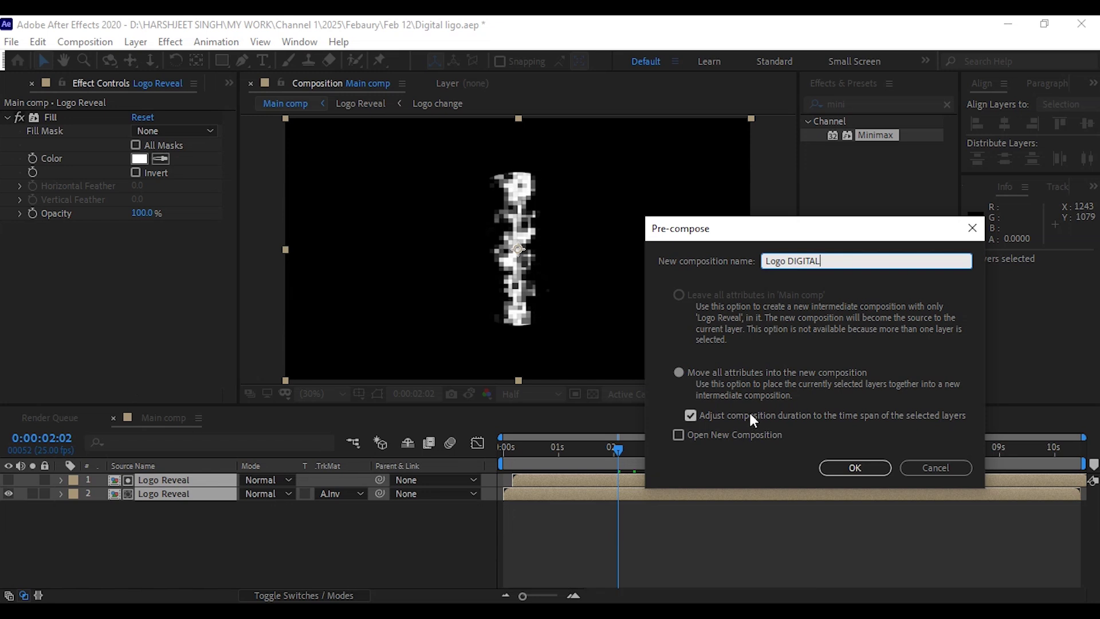
pyautogui.click(679, 372)
pyautogui.click(853, 467)
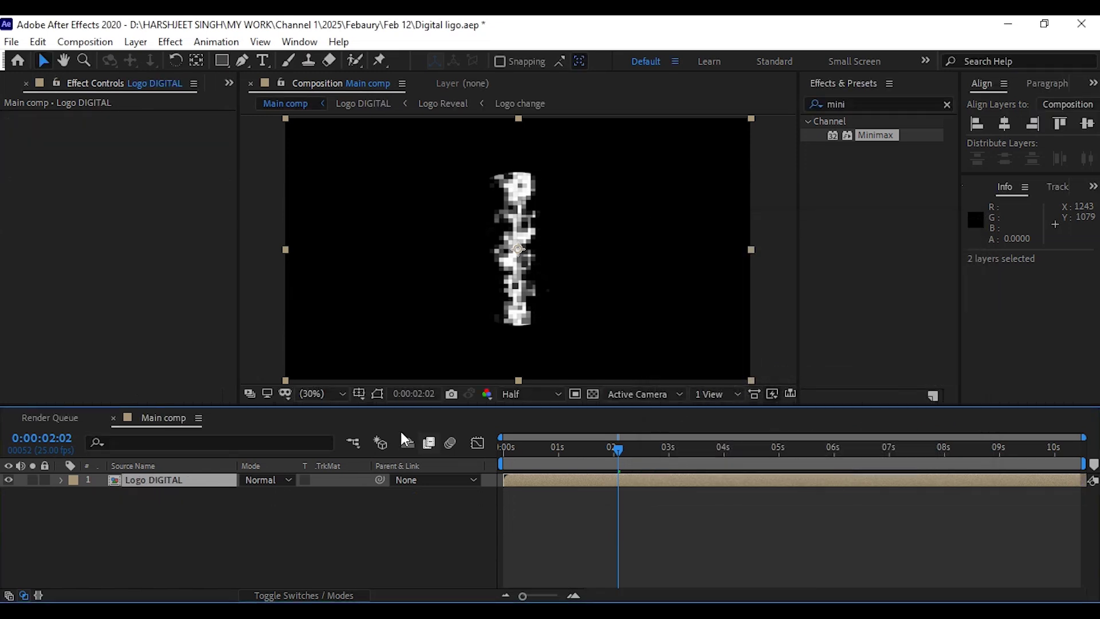
# Step: Add the Logo Reveal composition to Main comp beneath the Logo DIGITAL layer and check the combination at 0:00:02:06
pyautogui.click(8, 86)
pyautogui.click(80, 262)
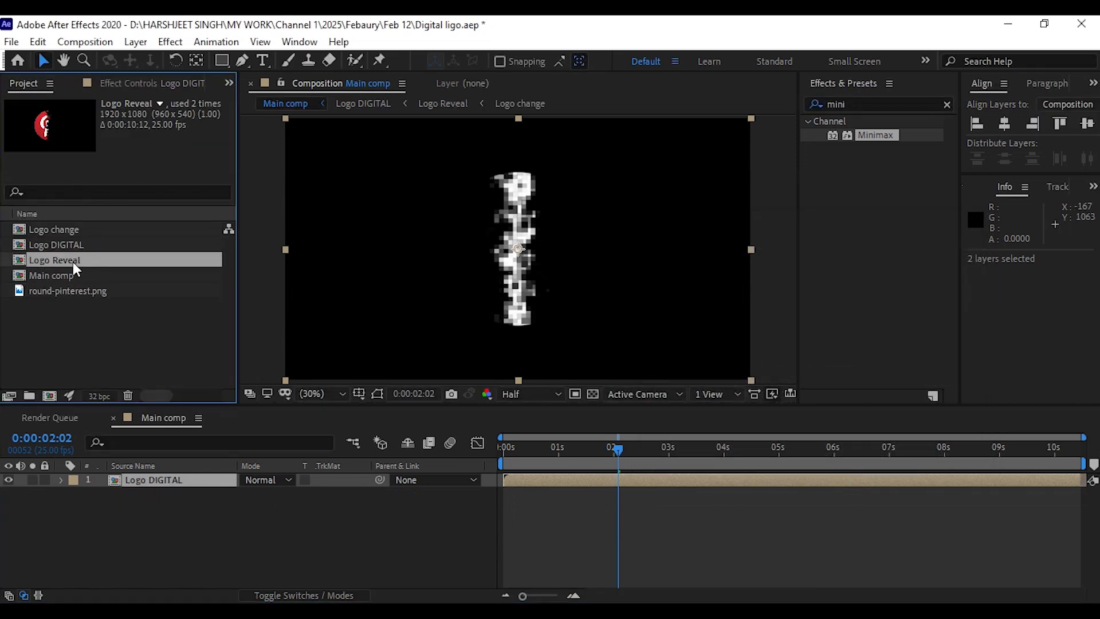
pyautogui.moveTo(63, 259); pyautogui.dragTo(137, 482)
pyautogui.moveTo(607, 447); pyautogui.dragTo(627, 462)
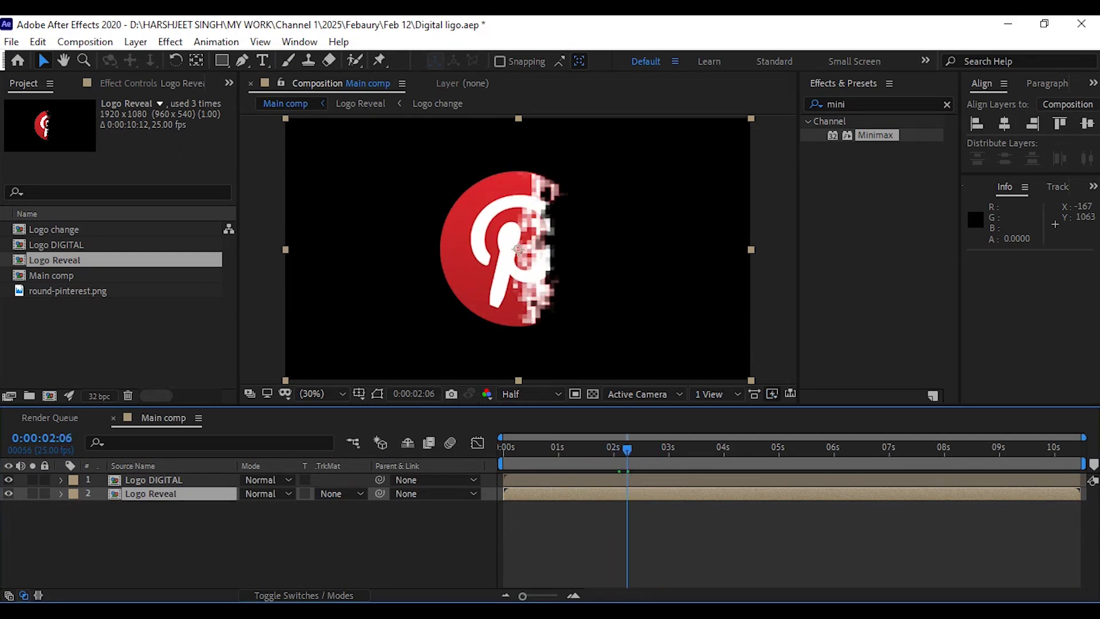
# Step: Set the Logo DIGITAL layer's blending mode to Screen
pyautogui.click(196, 481)
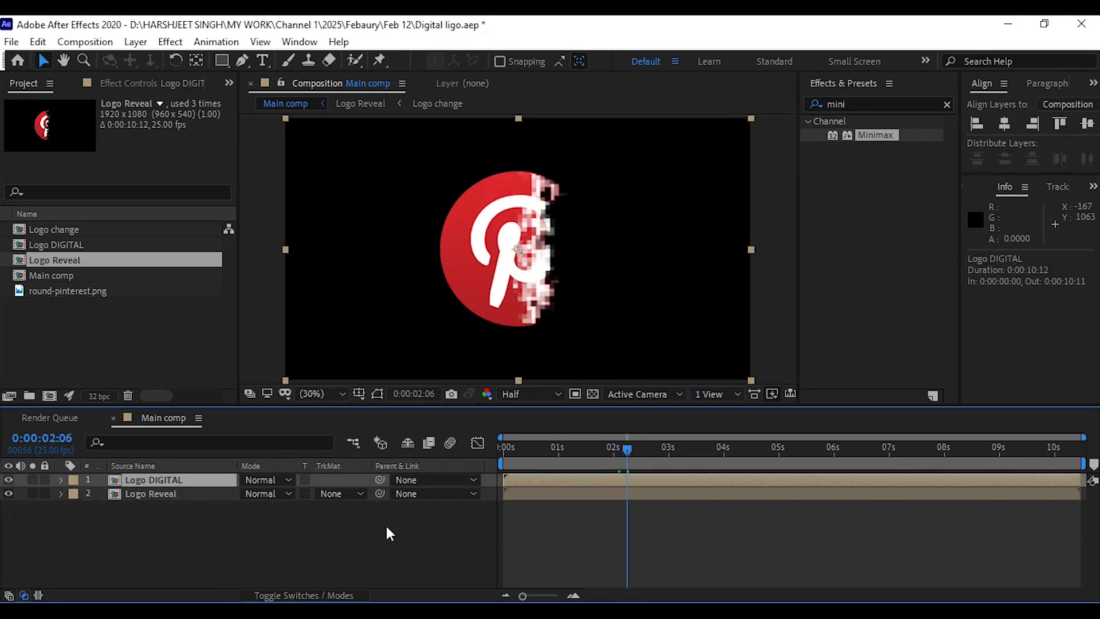
pyautogui.click(260, 480)
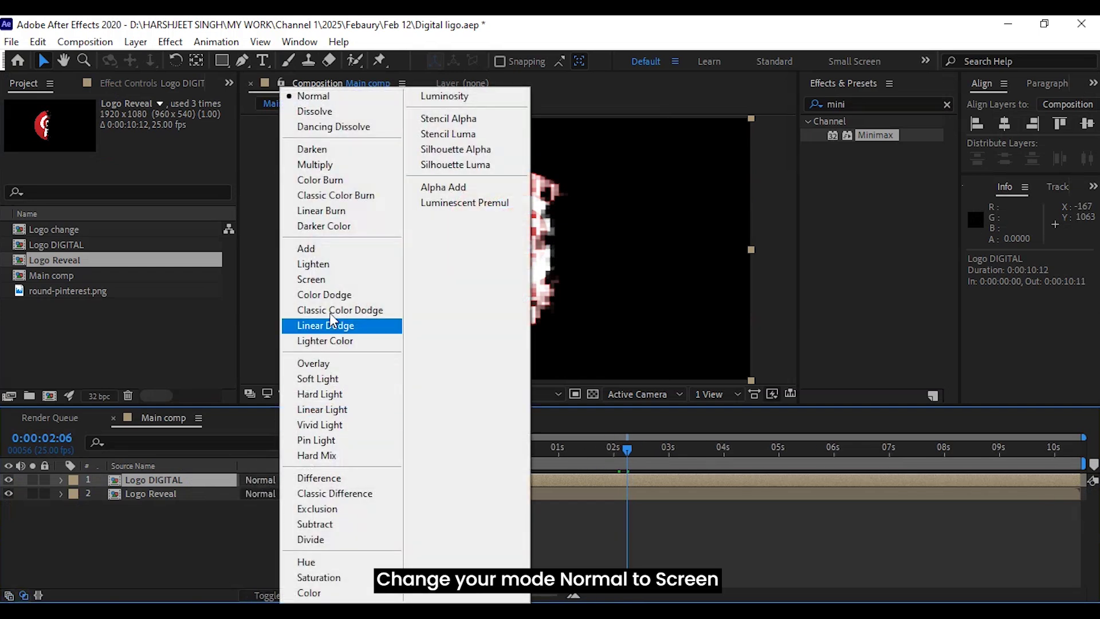
pyautogui.click(323, 276)
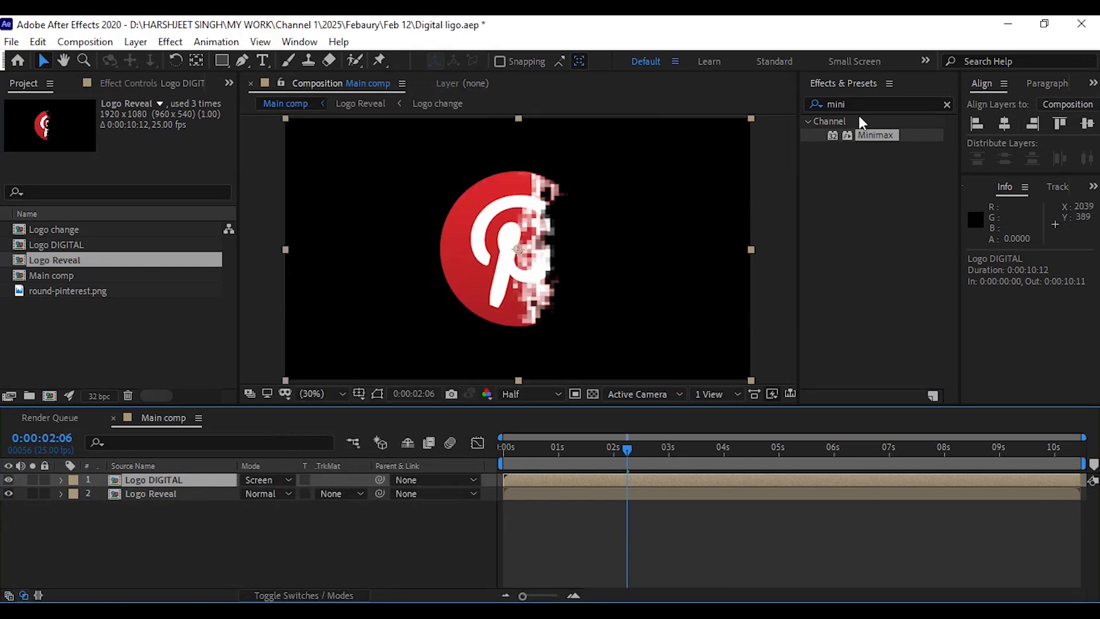
# Step: Apply the CC Glass effect to the Logo DIGITAL layer and set its Surface Property to Alpha
pyautogui.click(819, 104)
pyautogui.write('cc gla')
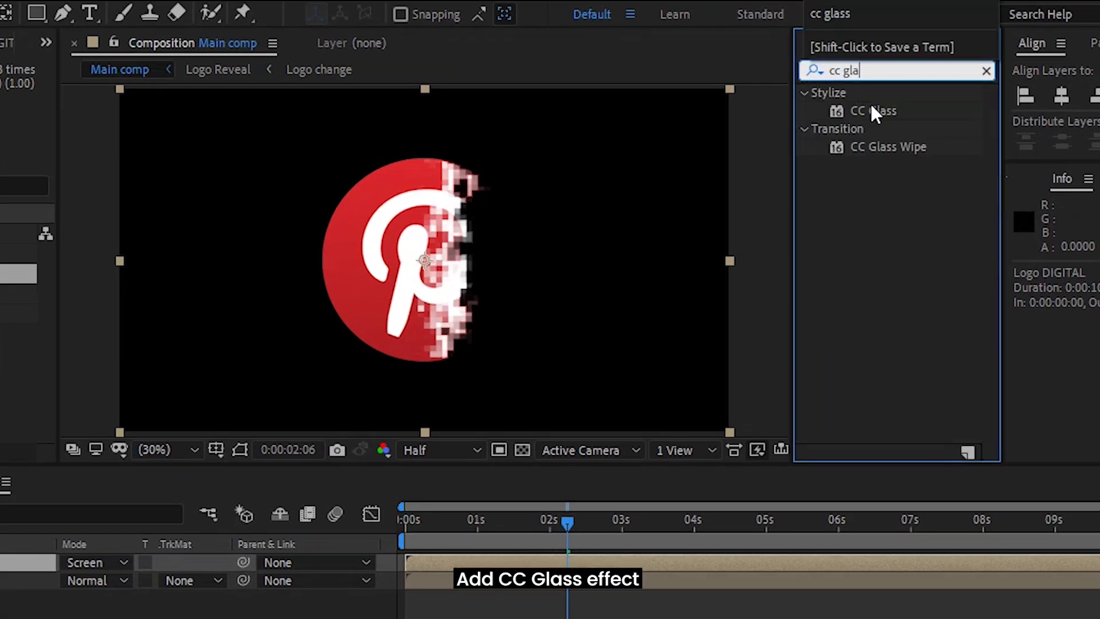
pyautogui.moveTo(871, 110); pyautogui.dragTo(175, 479)
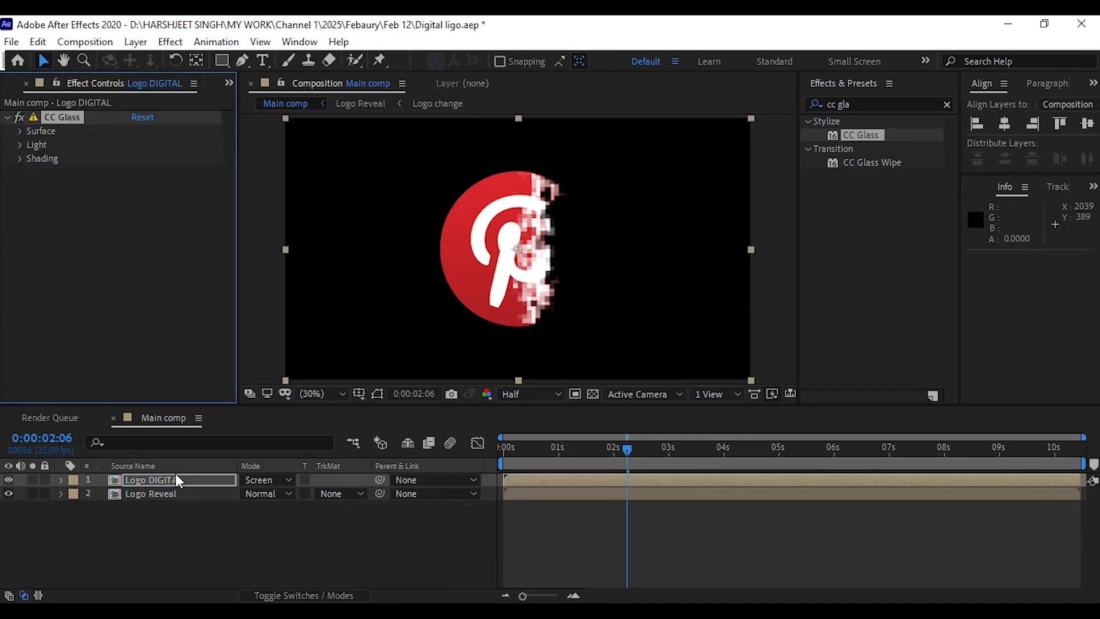
pyautogui.click(20, 130)
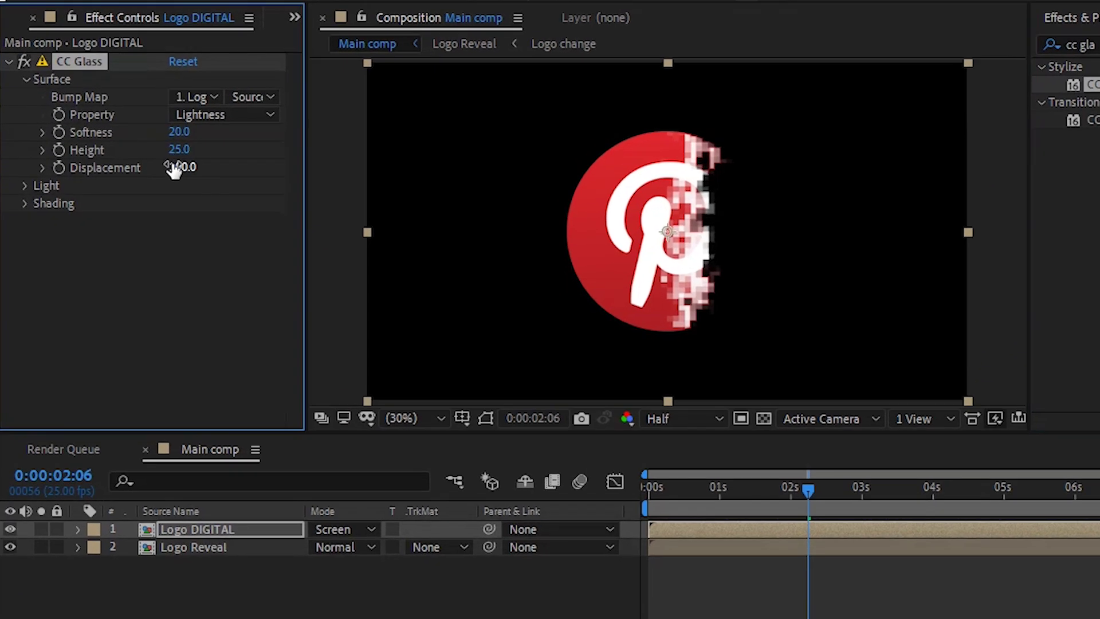
pyautogui.click(214, 113)
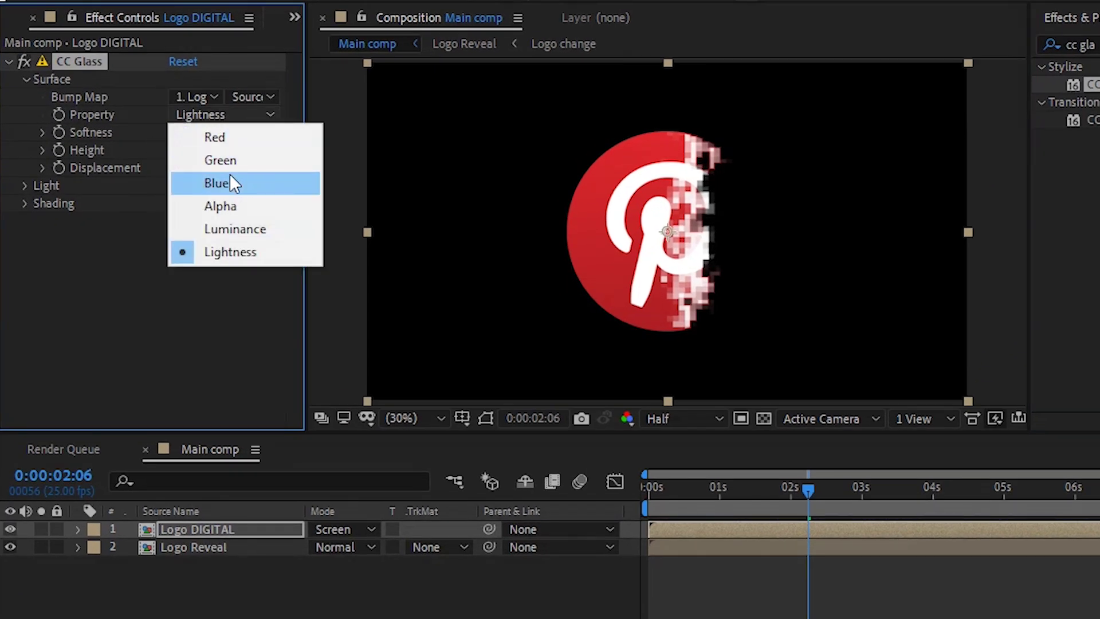
pyautogui.click(220, 206)
# Step: Switch the preview to Full resolution and set CC Glass Softness to 2, Height to -50 and Displacement to 200
pyautogui.click(670, 418)
pyautogui.click(680, 465)
pyautogui.click(181, 136)
pyautogui.write('1')
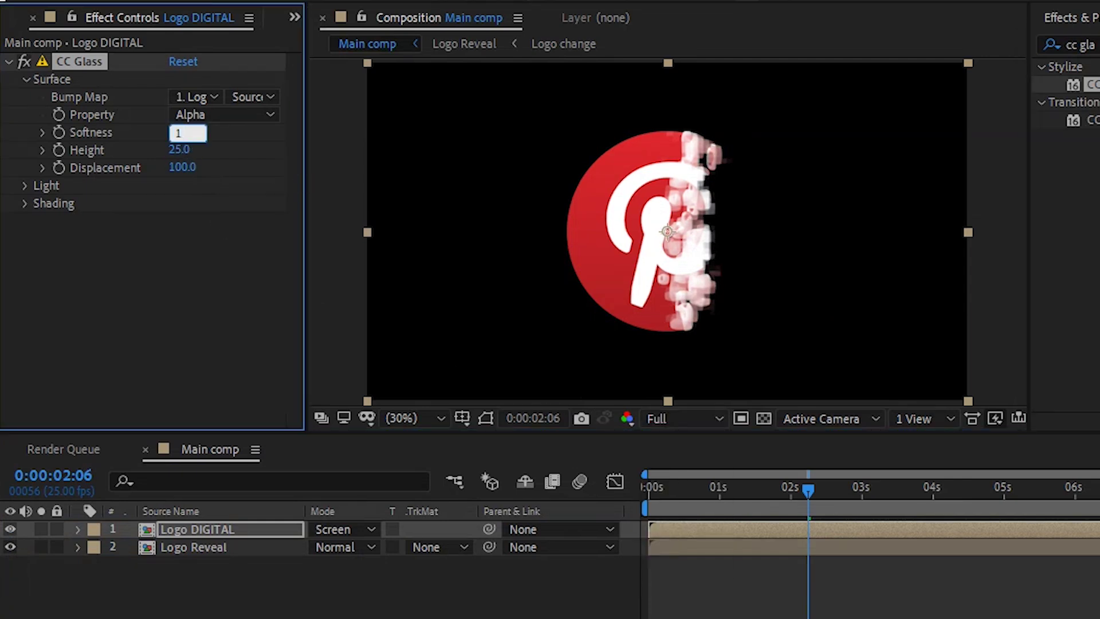
pyautogui.write('2')
pyautogui.press('Return')
pyautogui.click(179, 150)
pyautogui.write('-50')
pyautogui.press('Return')
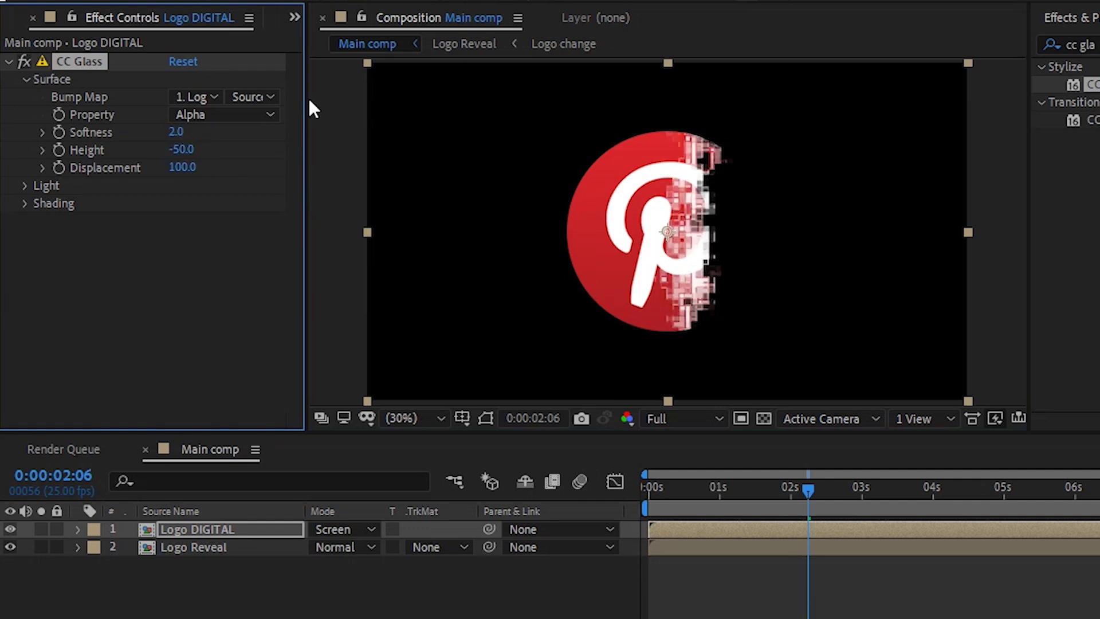
pyautogui.click(171, 166)
pyautogui.write('200')
pyautogui.press('Return')
# Step: Return the preview resolution to Half and check the glass effect at 0:00:02:02
pyautogui.click(682, 418)
pyautogui.click(676, 486)
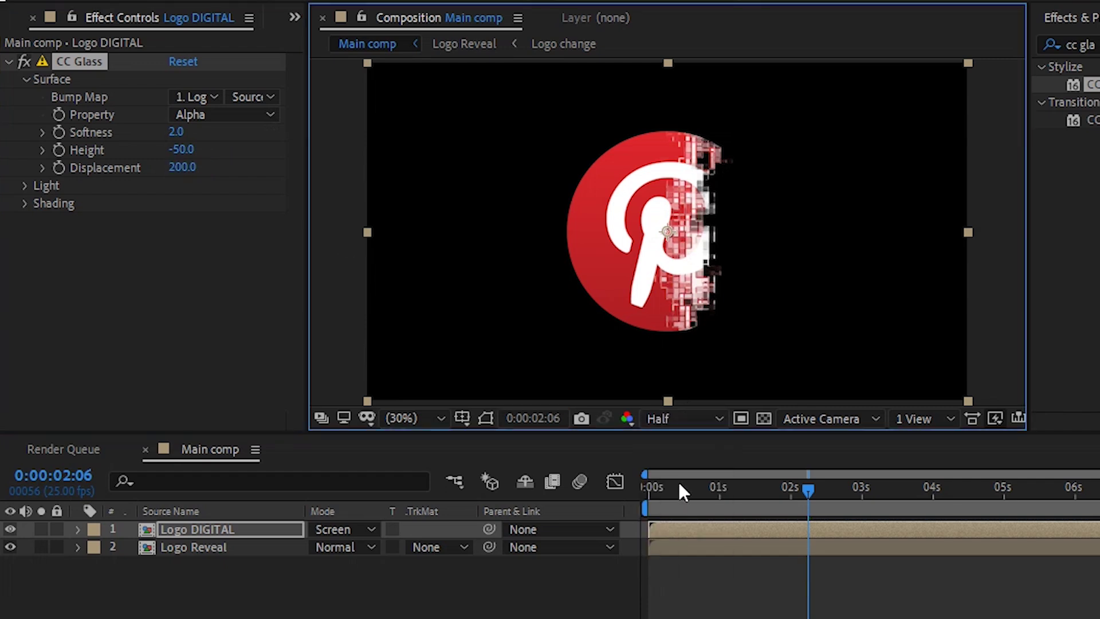
pyautogui.click(716, 501)
pyautogui.moveTo(716, 499); pyautogui.dragTo(797, 499)
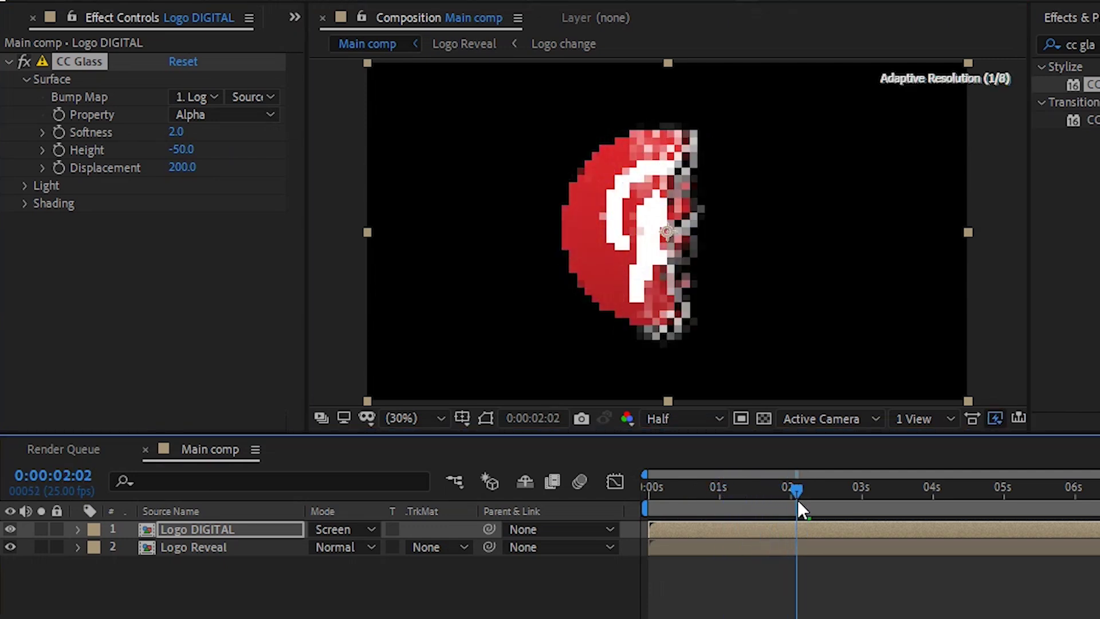
pyautogui.click(9, 62)
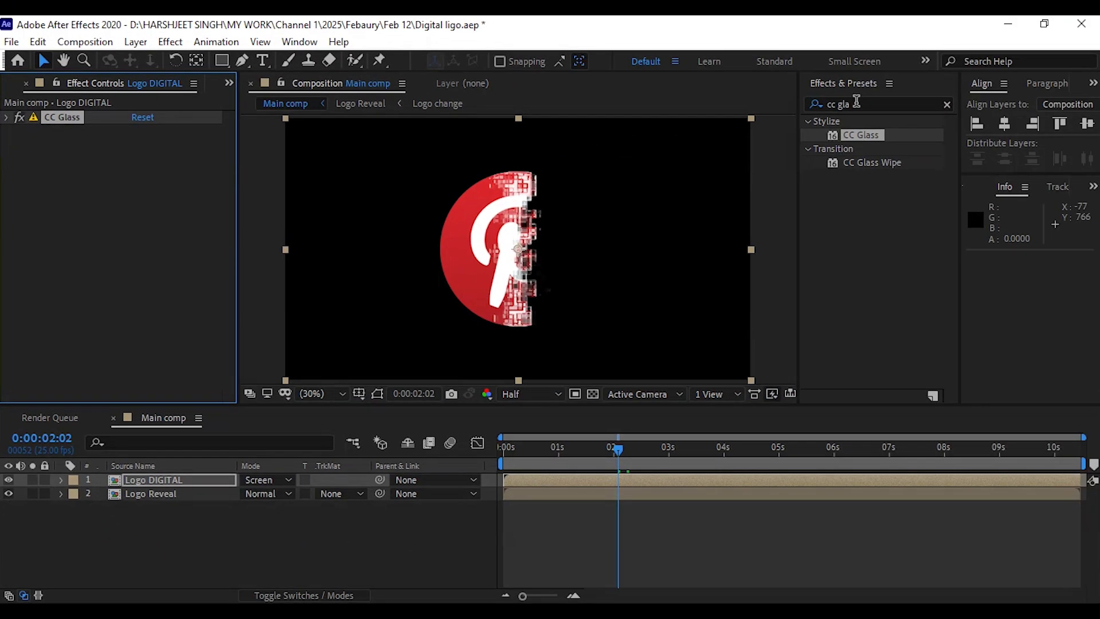
# Step: Apply the Displacement Map effect to the Logo DIGITAL layer
pyautogui.click(856, 102)
pyautogui.write('di')
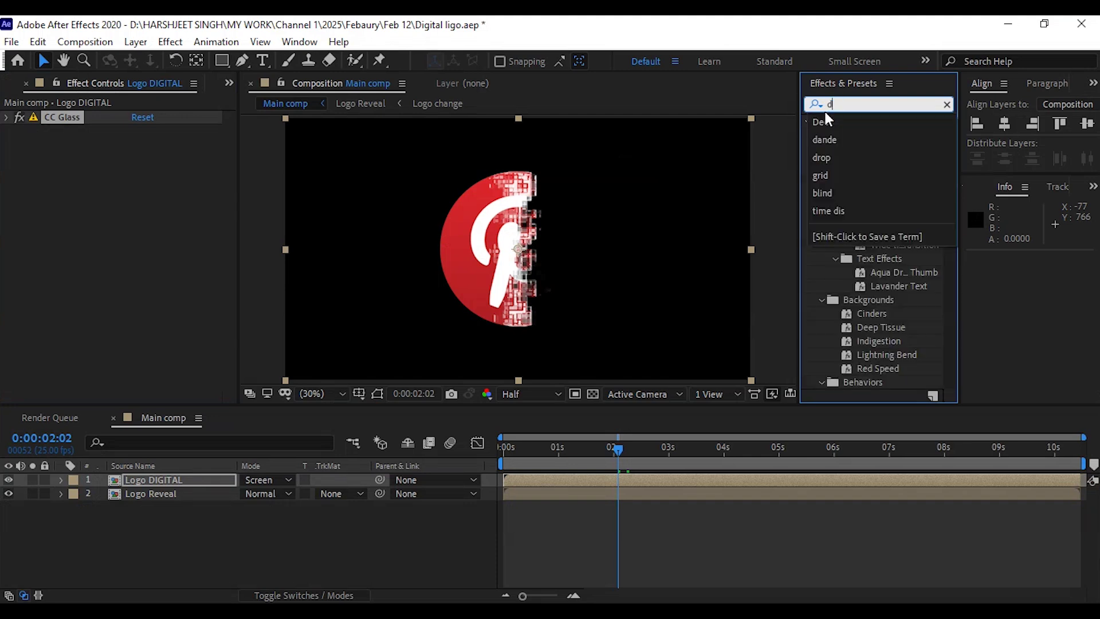
pyautogui.write('spla')
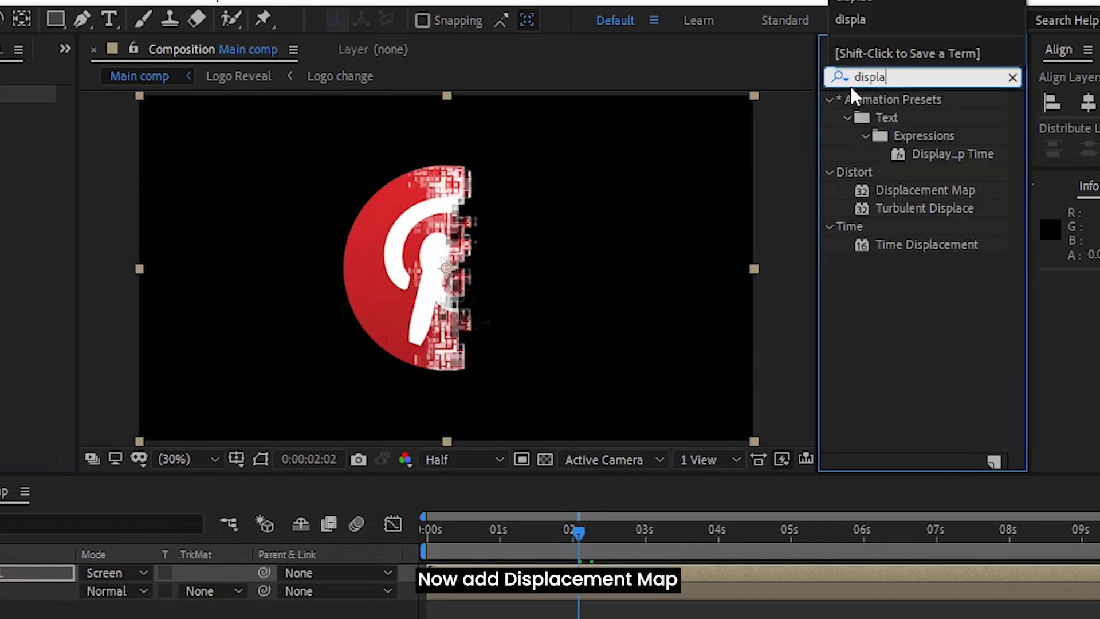
pyautogui.moveTo(942, 194); pyautogui.dragTo(99, 549)
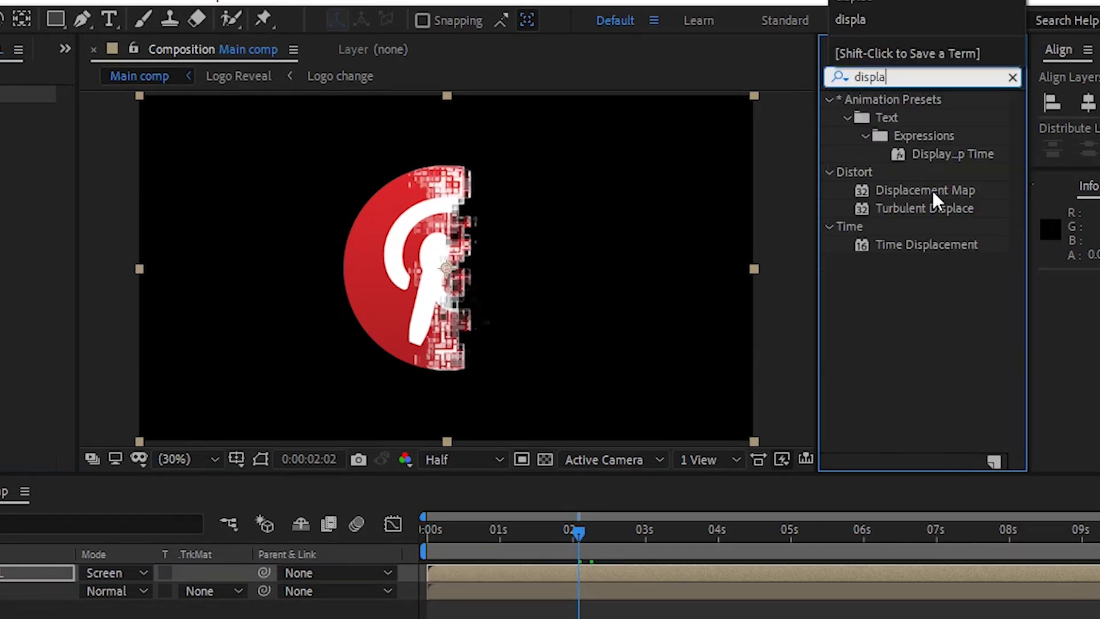
pyautogui.moveTo(255, 462); pyautogui.dragTo(209, 478)
# Step: Set the Displacement Map's Max Horizontal Displacement to 100 and Max Vertical Displacement to 0
pyautogui.click(137, 172)
pyautogui.write('100')
pyautogui.press('Return')
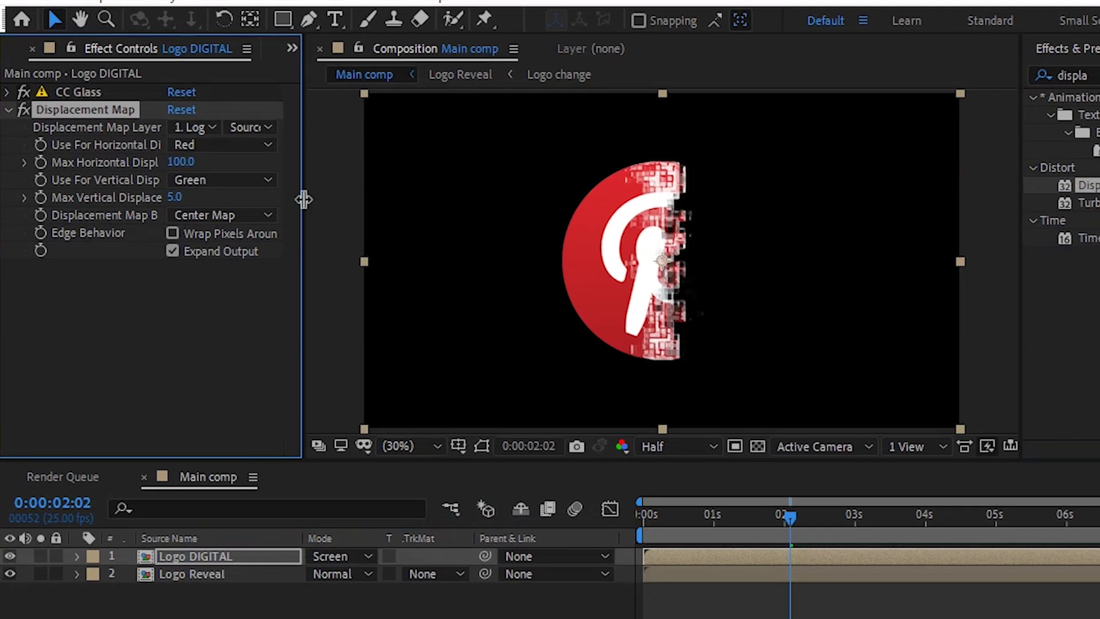
pyautogui.click(174, 197)
pyautogui.write('0')
pyautogui.press('Return')
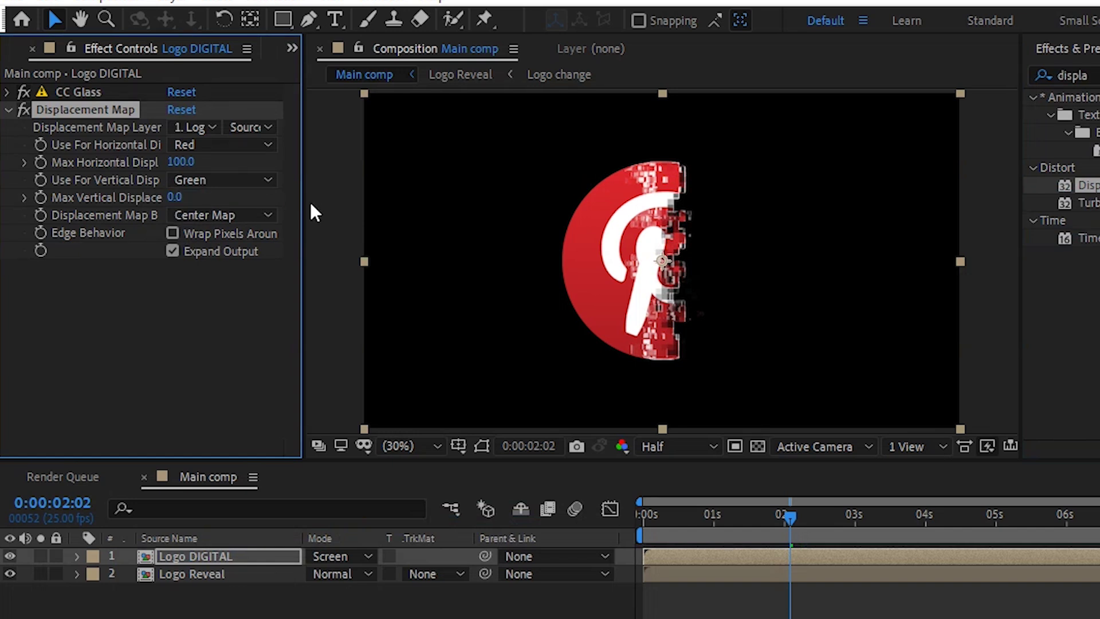
pyautogui.click(8, 109)
# Step: Duplicate the Displacement Map with Max Horizontal Displacement -200 on the copy, and preview the animation from 0:00:01:12
pyautogui.hotkey('ctrl', 'd')
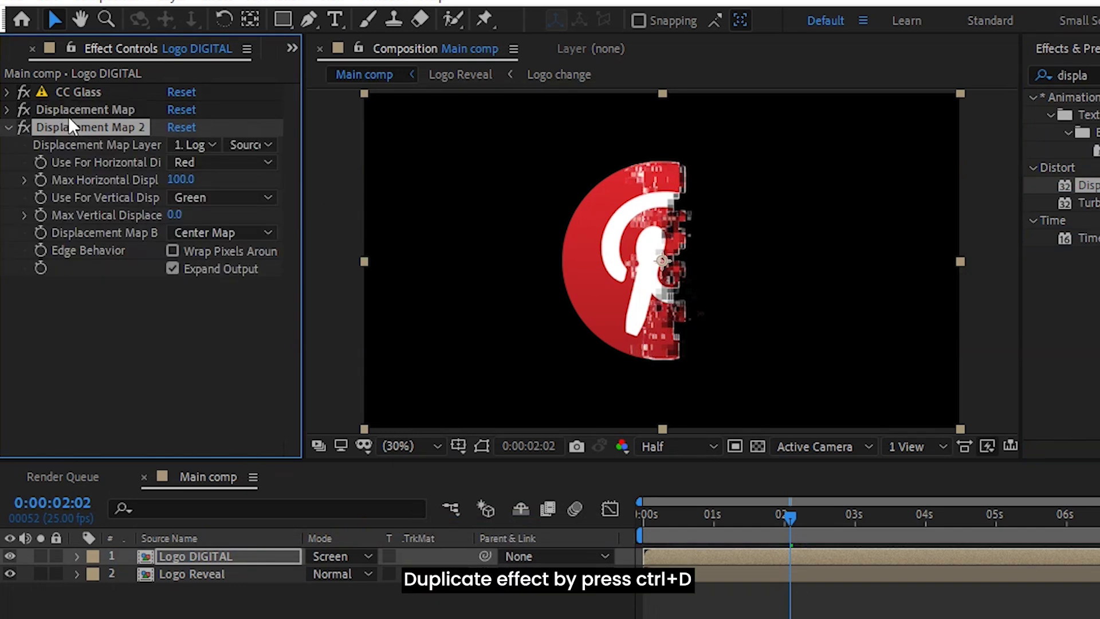
pyautogui.click(183, 180)
pyautogui.write('-2')
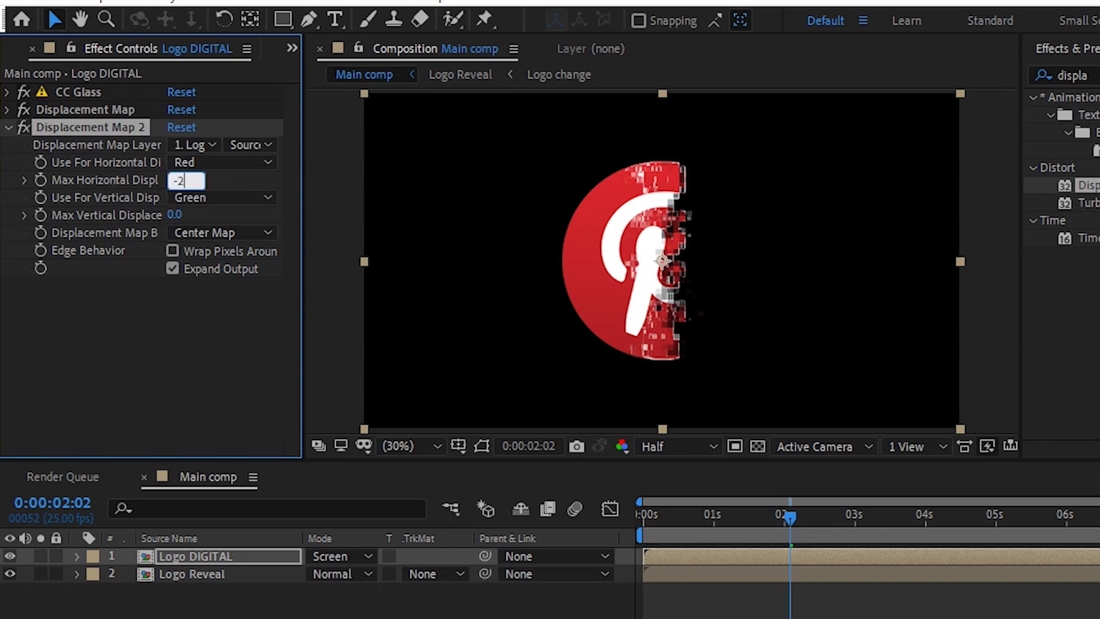
pyautogui.write('00')
pyautogui.press('Return')
pyautogui.click(7, 130)
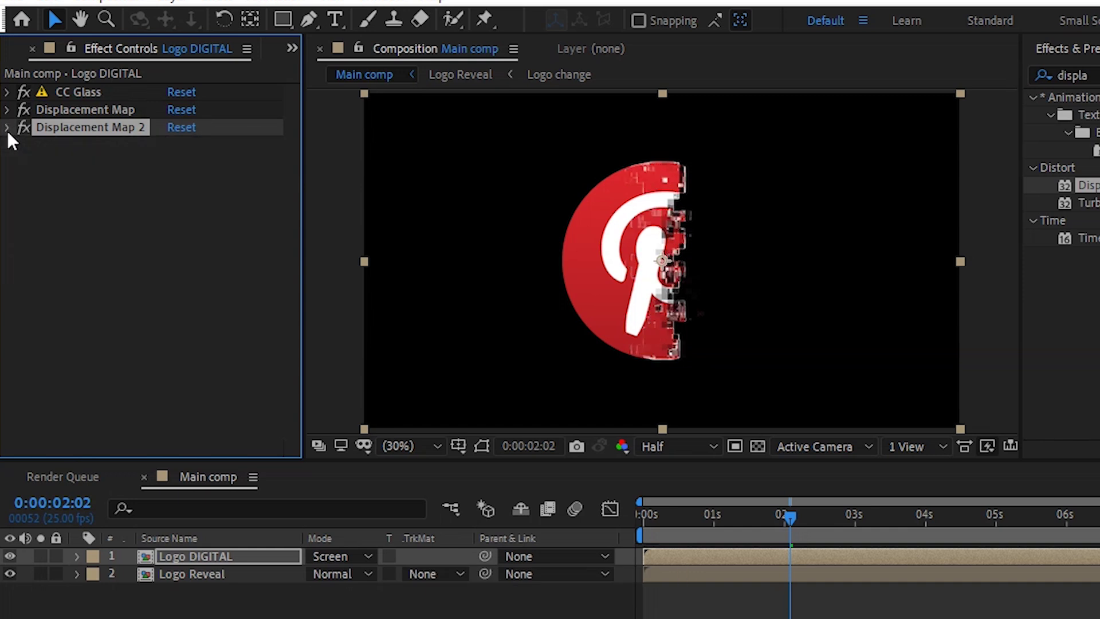
pyautogui.click(748, 518)
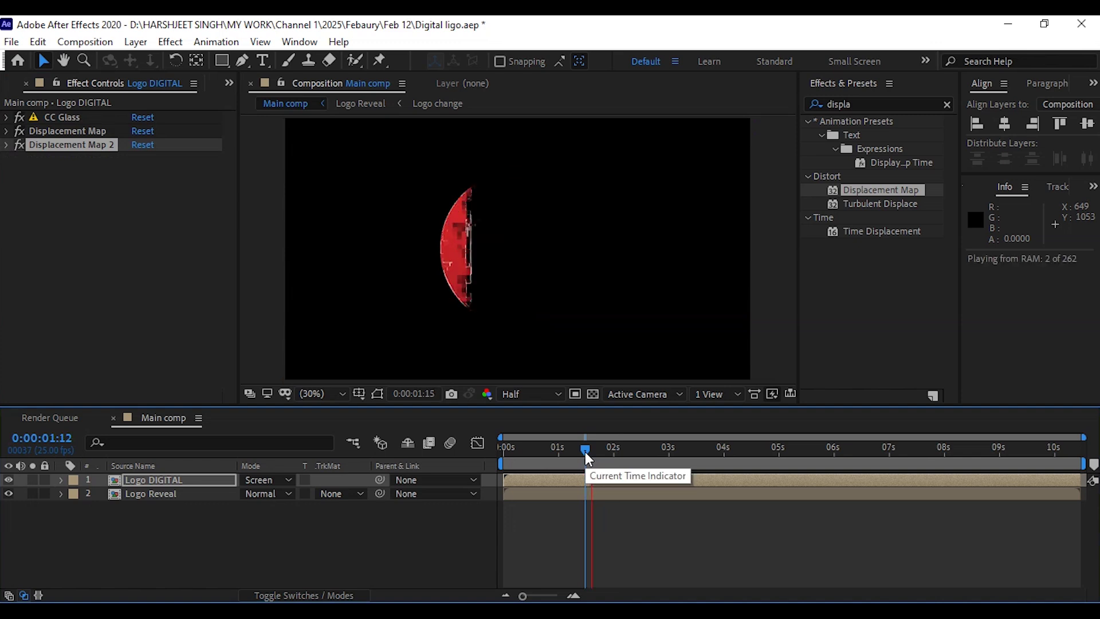
pyautogui.click(620, 455)
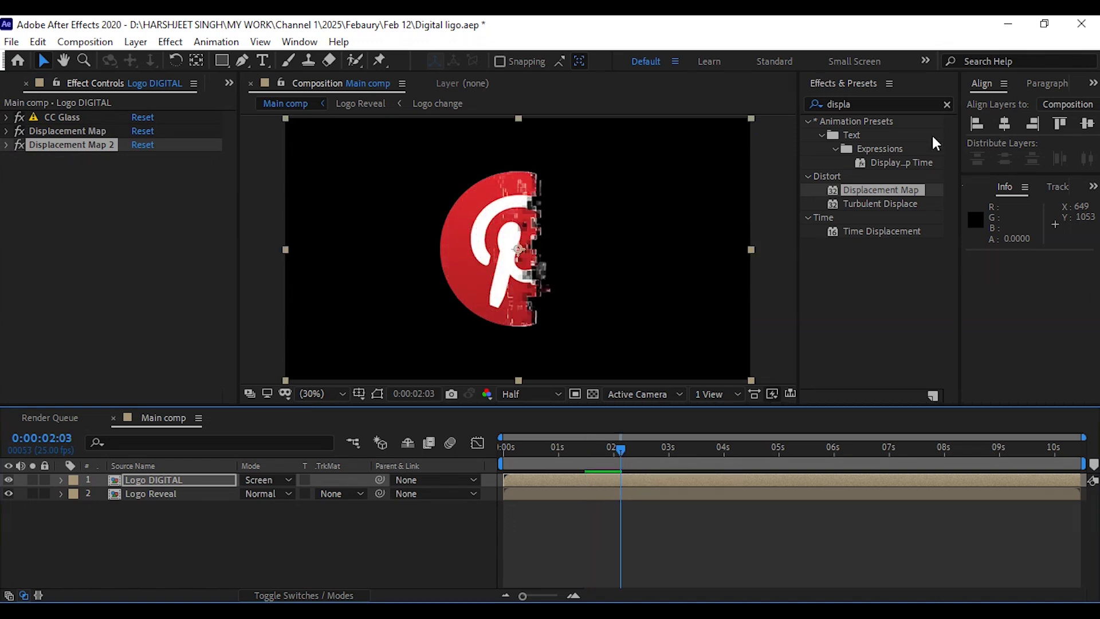
# Step: Find the Colorama effect and apply it to the Logo DIGITAL layer
pyautogui.click(811, 105)
pyautogui.write('color')
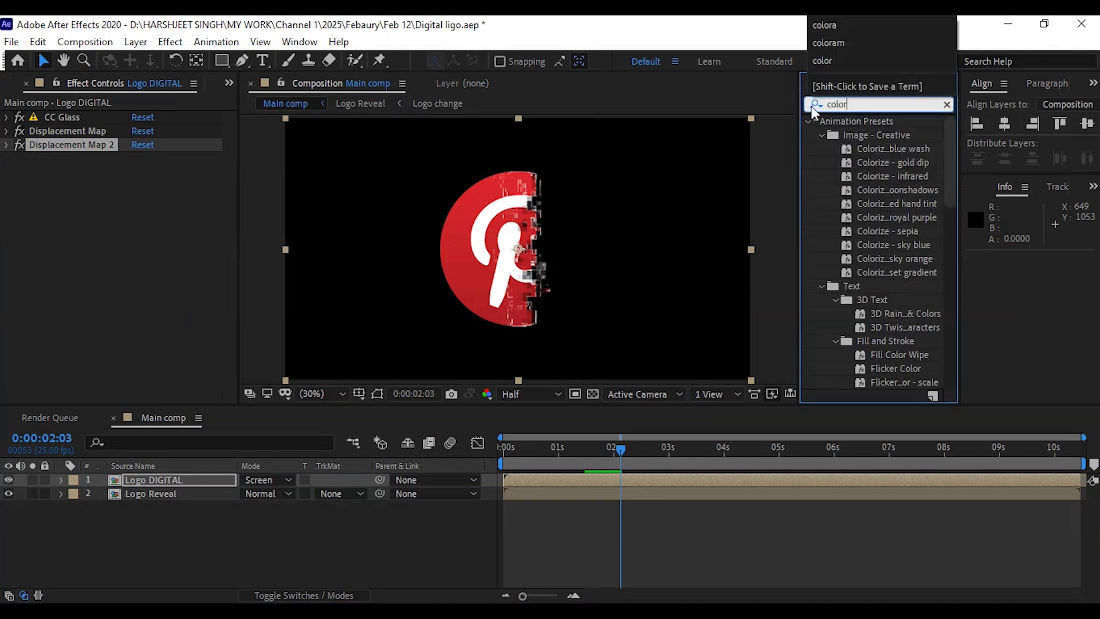
pyautogui.write('n')
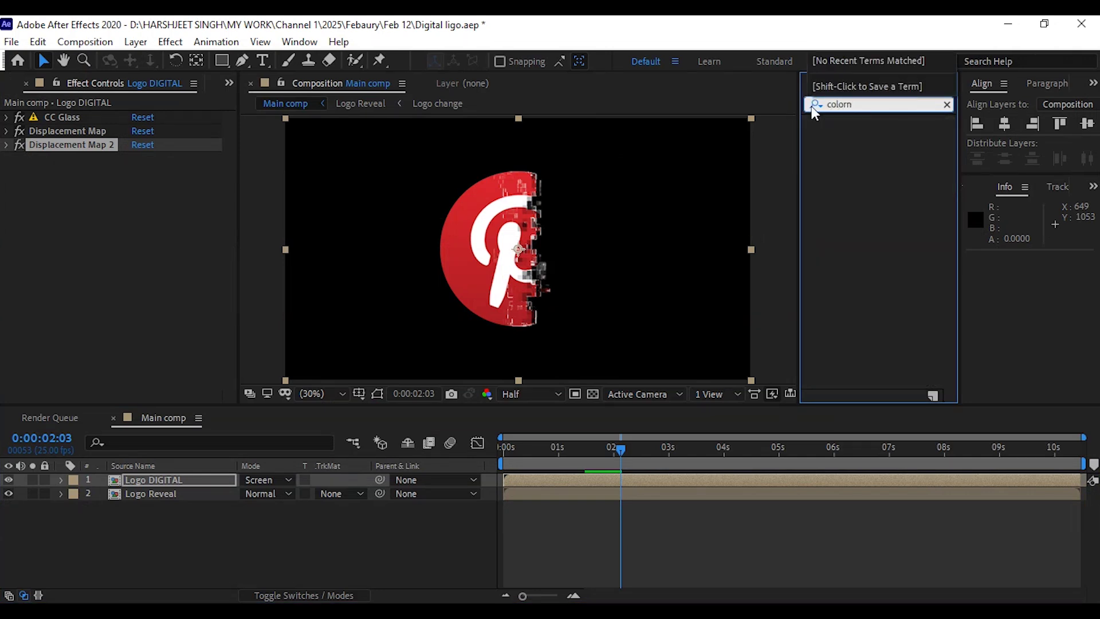
pyautogui.press('BackSpace')
pyautogui.write('a')
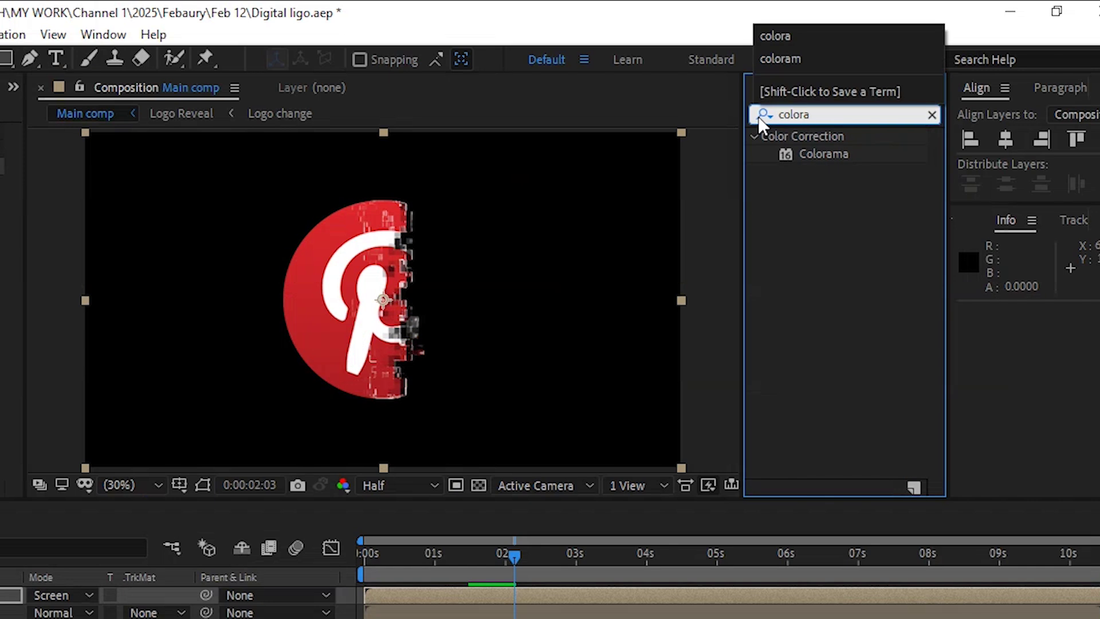
pyautogui.doubleClick(822, 155)
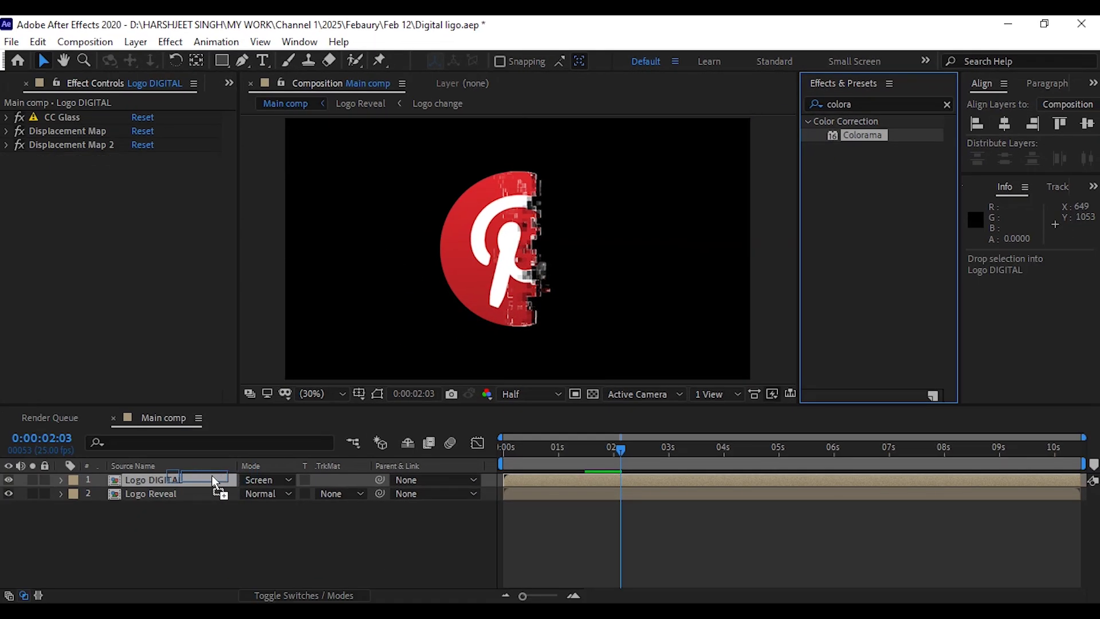
# Step: Set Colorama's Add Phase source to the Logo DIGITAL layer and turn off Modify Alpha
pyautogui.click(20, 172)
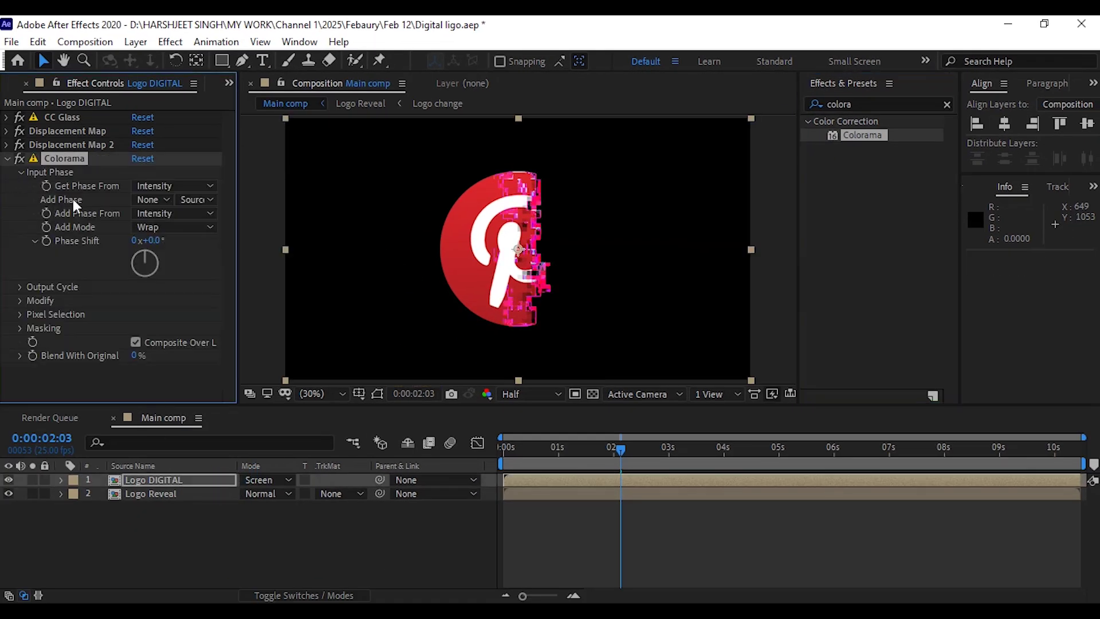
pyautogui.click(160, 200)
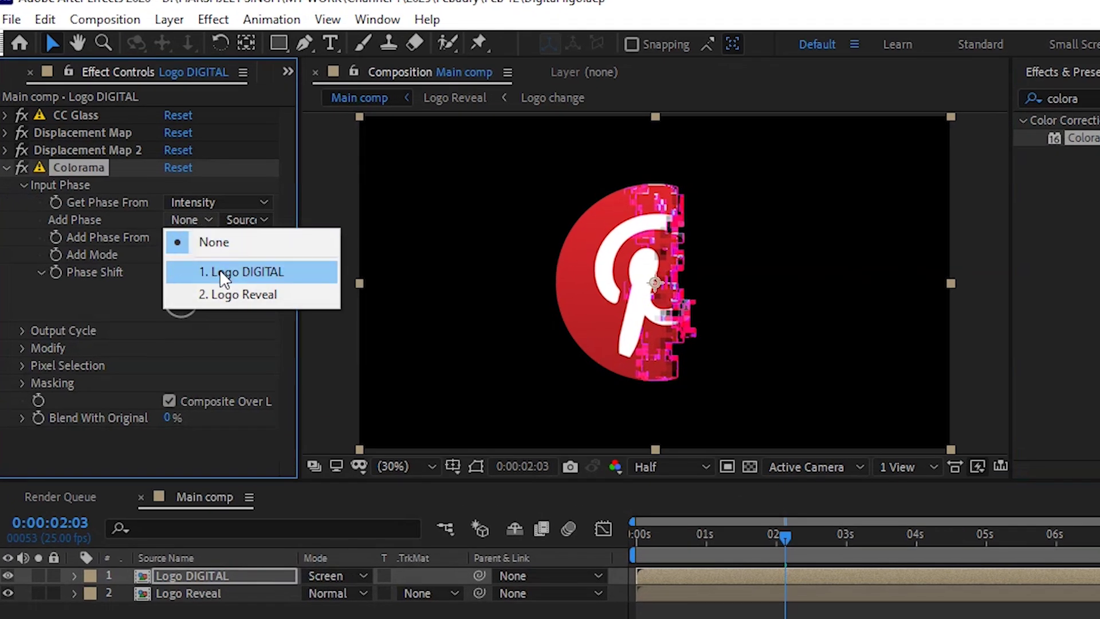
pyautogui.click(219, 269)
pyautogui.click(21, 348)
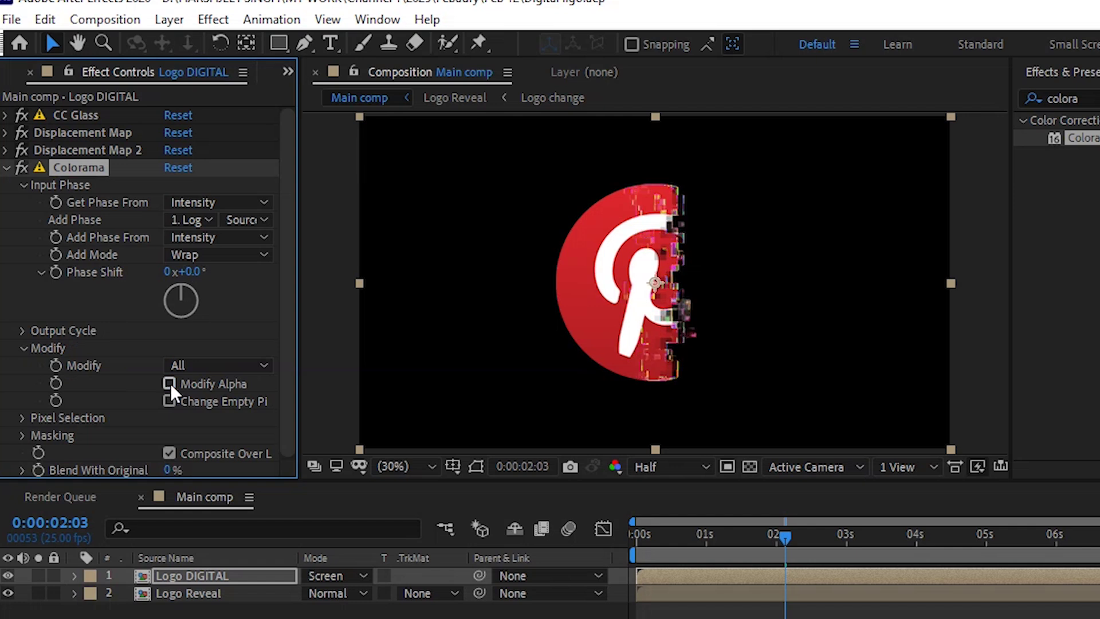
pyautogui.click(25, 345)
# Step: Set Colorama's Output Cycle preset palette to Hue Cycle
pyautogui.click(25, 331)
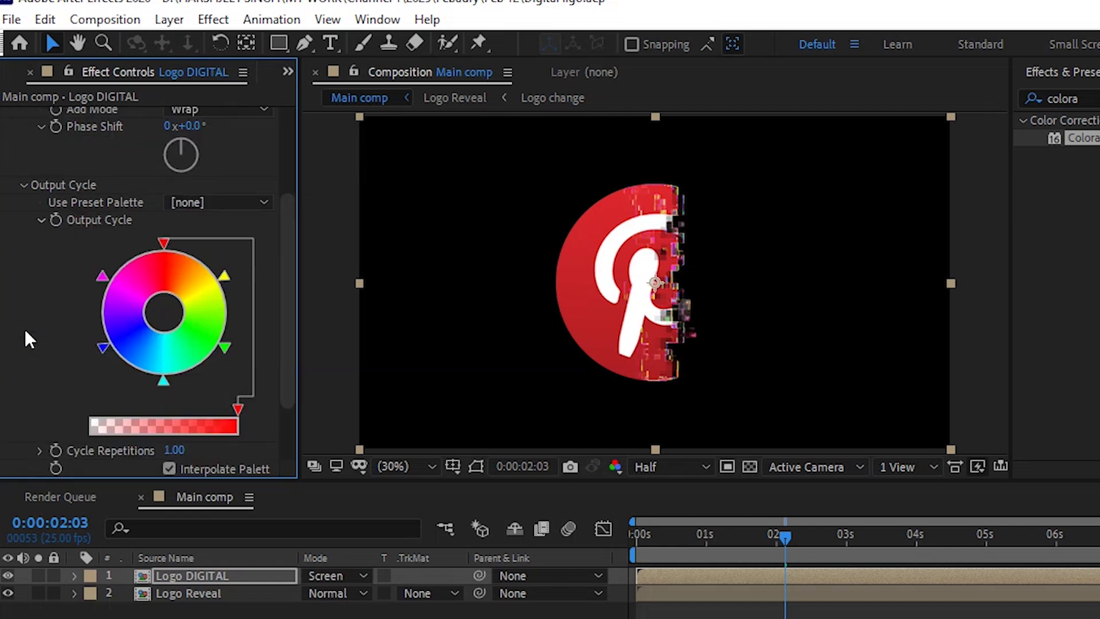
pyautogui.click(177, 201)
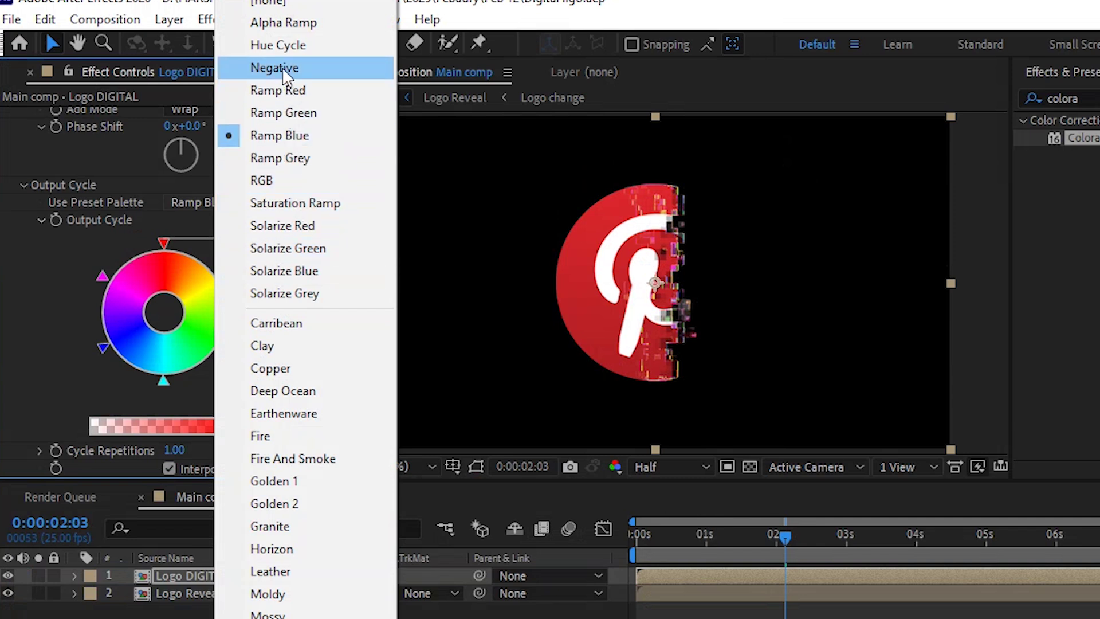
pyautogui.click(281, 46)
pyautogui.moveTo(781, 535)
pyautogui.mouseDown()
pyautogui.moveTo(835, 545)
pyautogui.moveTo(788, 544)
pyautogui.mouseUp()
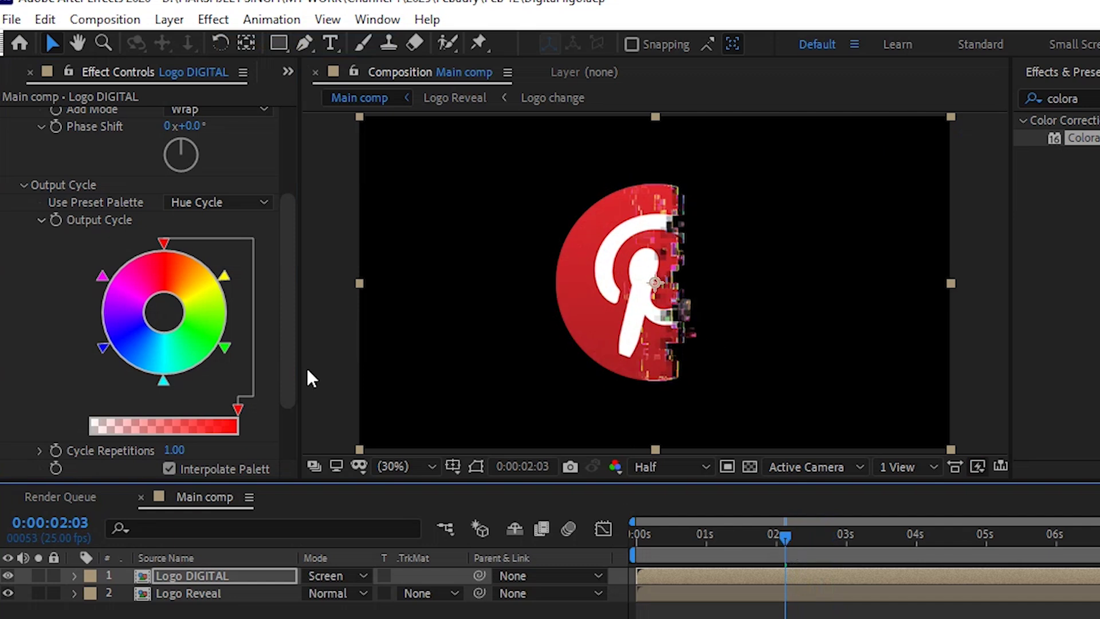
# Step: Rotate Colorama's Phase Shift to about -189° to vary the pixel edge colours
pyautogui.scroll(3, 216, 180)
pyautogui.moveTo(189, 236)
pyautogui.mouseDown()
pyautogui.moveTo(197, 245)
pyautogui.moveTo(179, 264)
pyautogui.moveTo(189, 236)
pyautogui.moveTo(177, 239)
pyautogui.moveTo(183, 253)
pyautogui.mouseUp()
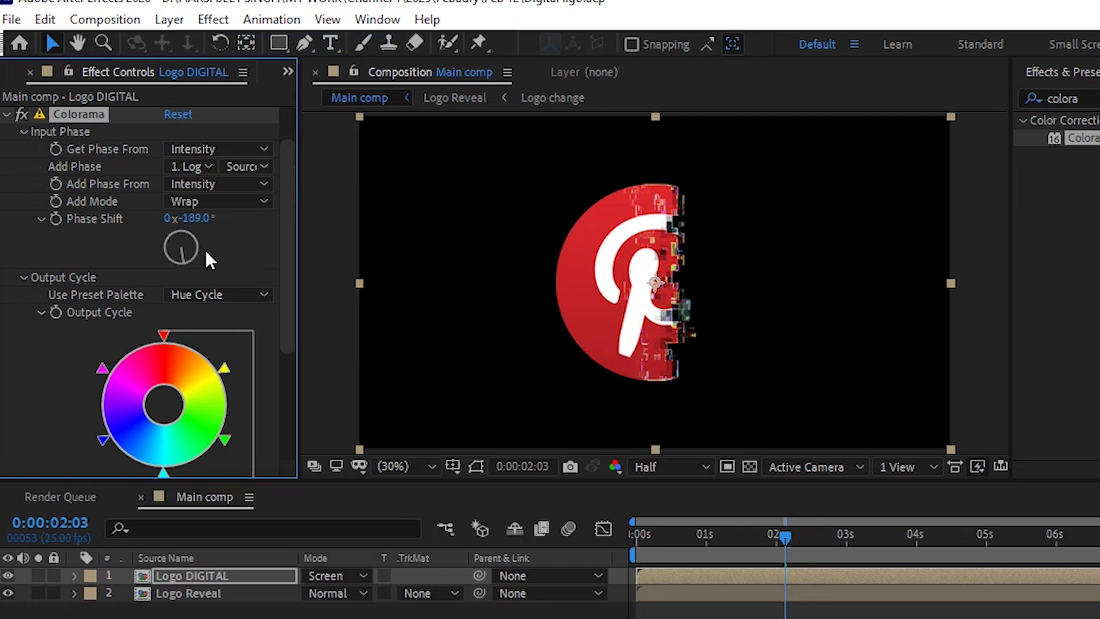
pyautogui.click(7, 114)
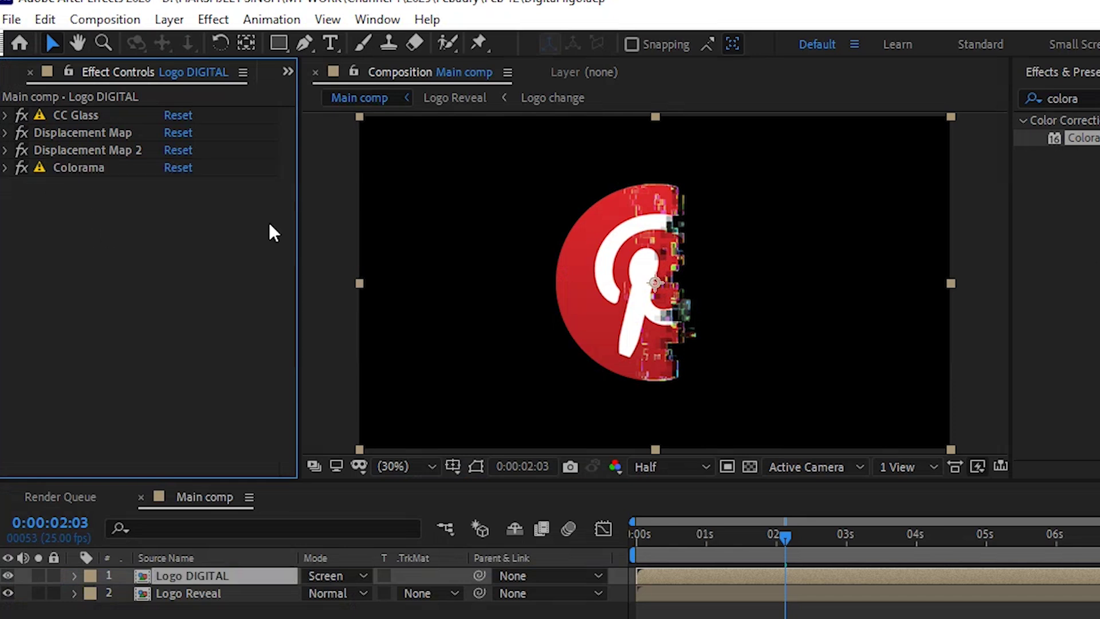
# Step: Apply the Stylize Glow effect to the Logo DIGITAL layer and set its Glow Radius to 50
pyautogui.click(1031, 94)
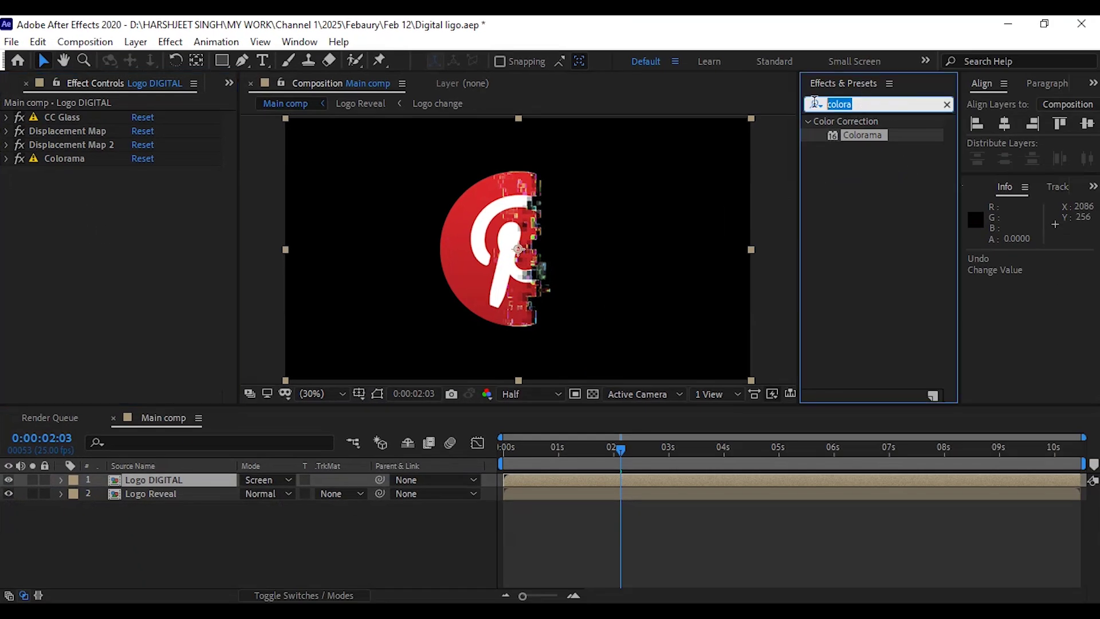
pyautogui.write('glow')
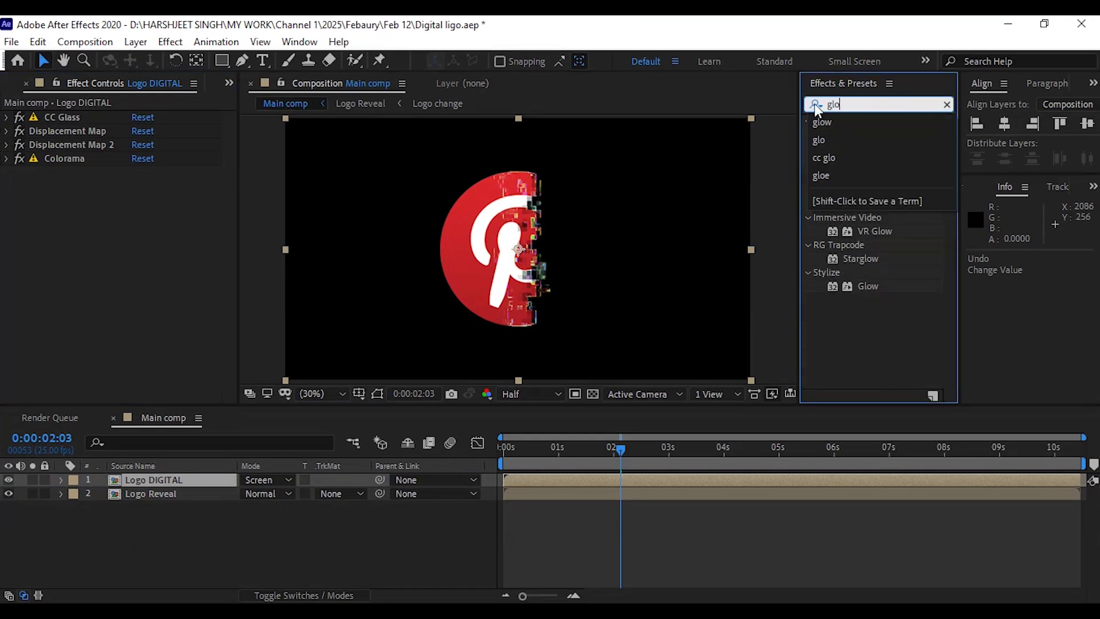
pyautogui.moveTo(868, 285); pyautogui.dragTo(177, 480)
pyautogui.click(141, 212)
pyautogui.write('50')
pyautogui.press('Return')
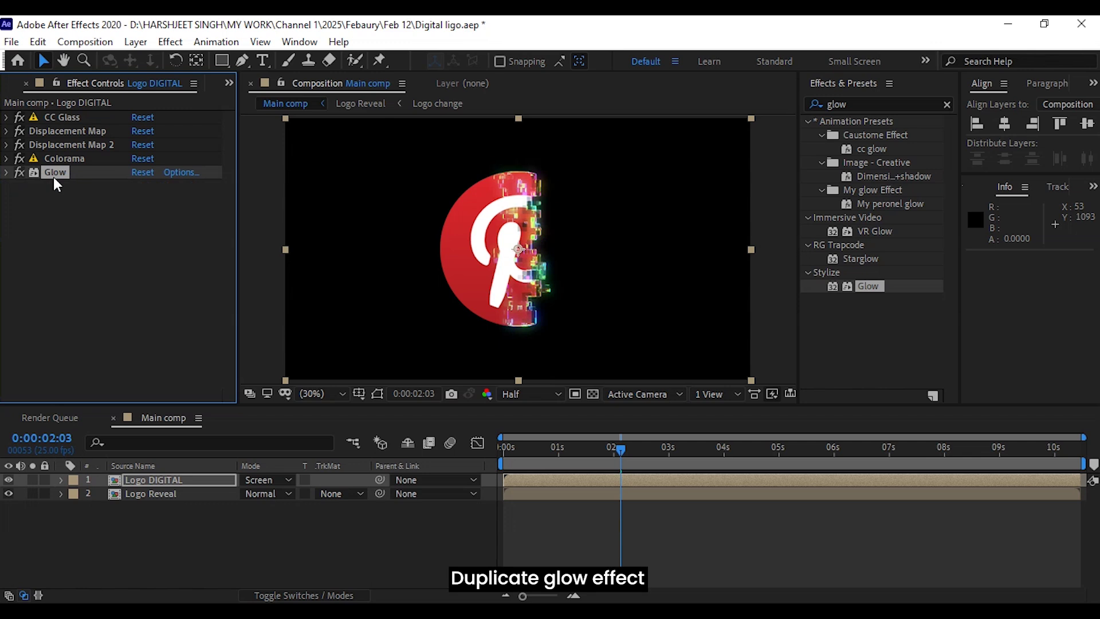
# Step: Duplicate the Glow effect and set the copy's Glow Radius to 100
pyautogui.hotkey('ctrl', 'd')
pyautogui.click(140, 211)
pyautogui.write('100')
pyautogui.press('Return')
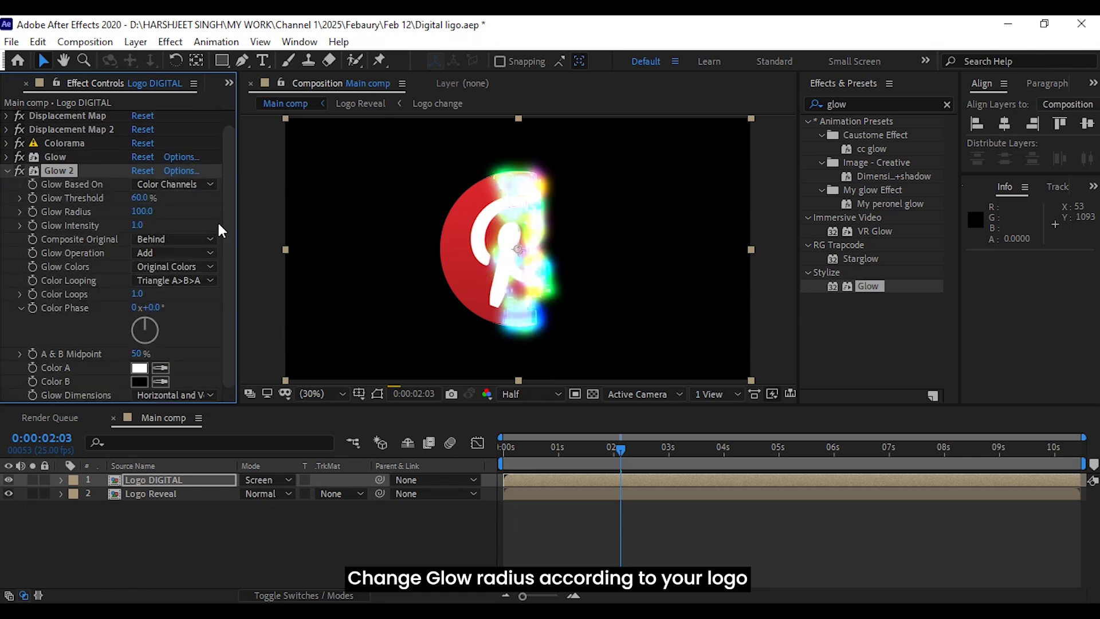
# Step: Raise Glow 2's Glow Radius on the Logo DIGITAL layer to 1000
pyautogui.moveTo(143, 216); pyautogui.dragTo(992, 199)
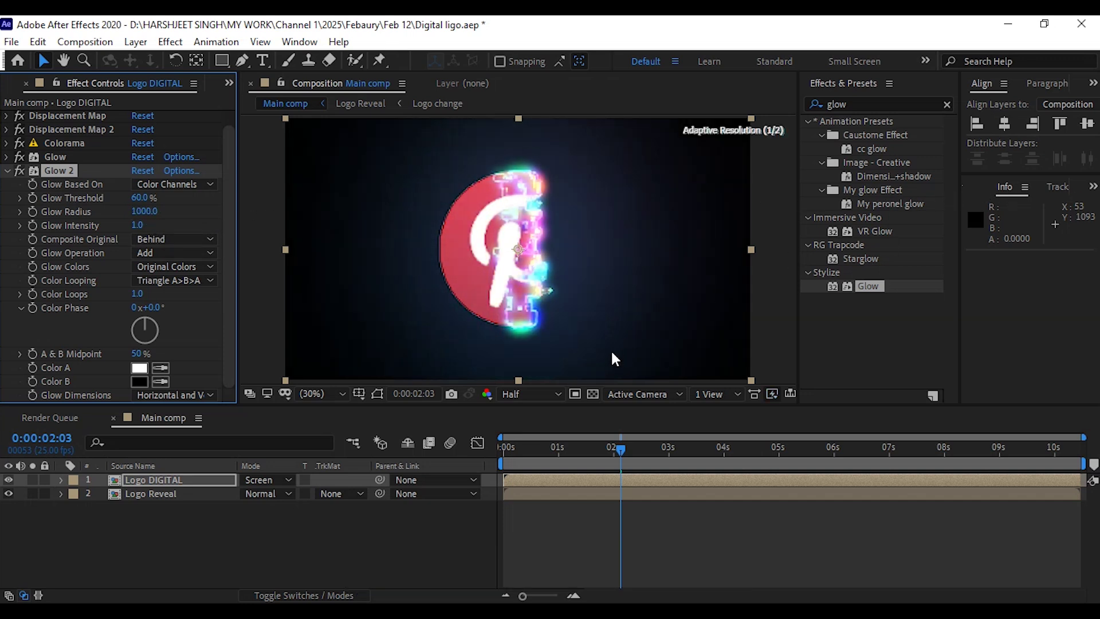
# Step: Try Glow Radius values of 200 and 500 on Glow 2, undoing each one
pyautogui.click(143, 212)
pyautogui.write('200')
pyautogui.press('Return')
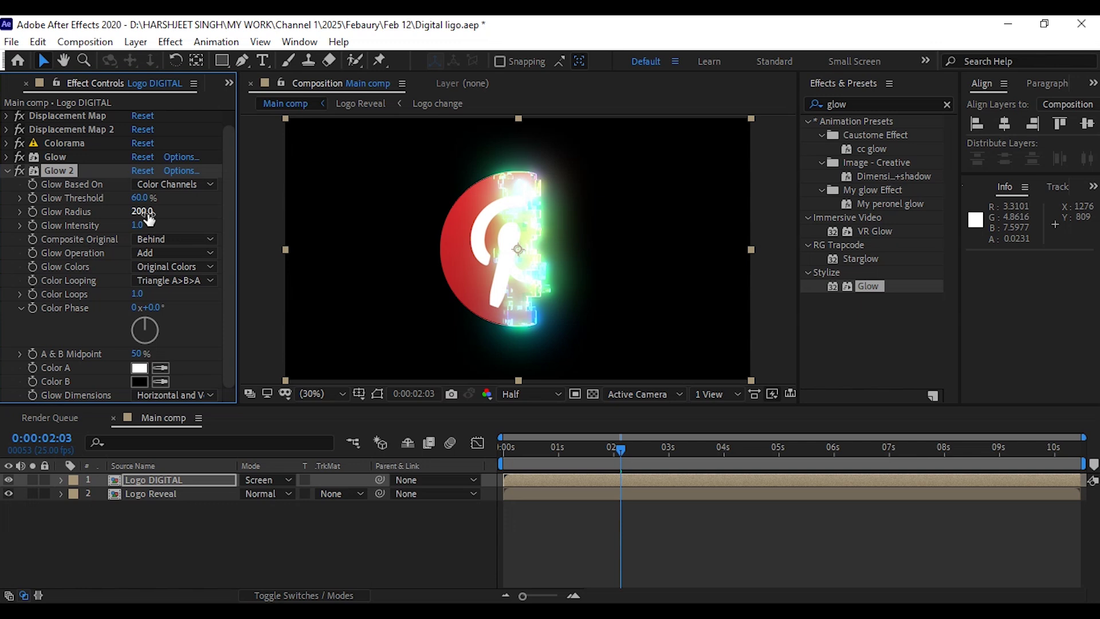
pyautogui.hotkey('ctrl', 'z')
pyautogui.click(144, 211)
pyautogui.write('500')
pyautogui.press('Return')
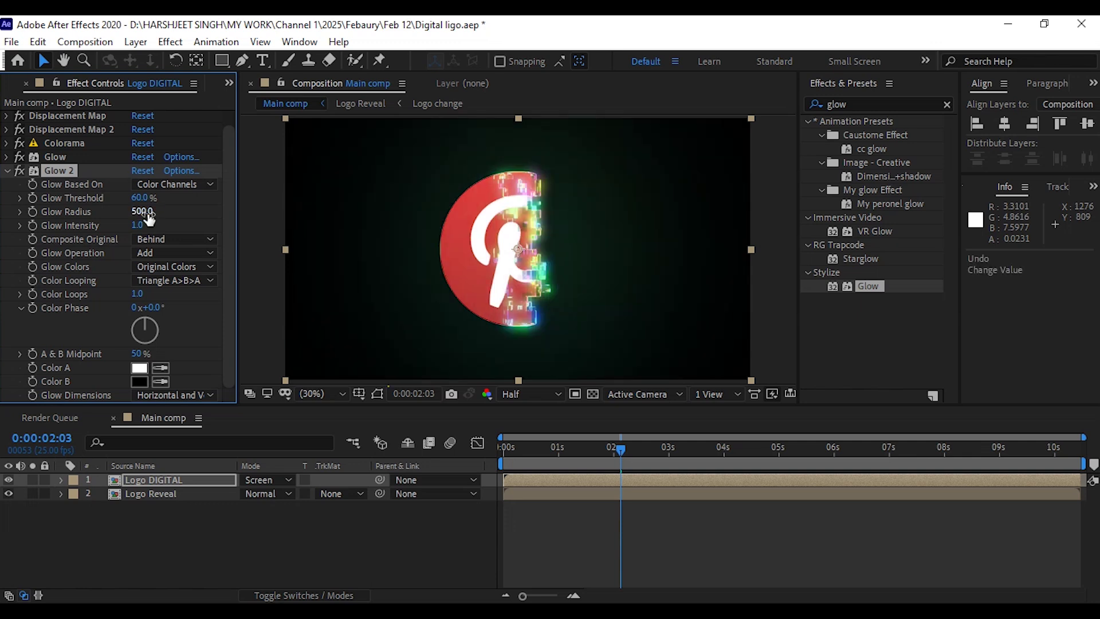
pyautogui.hotkey('ctrl', 'z')
pyautogui.click(8, 170)
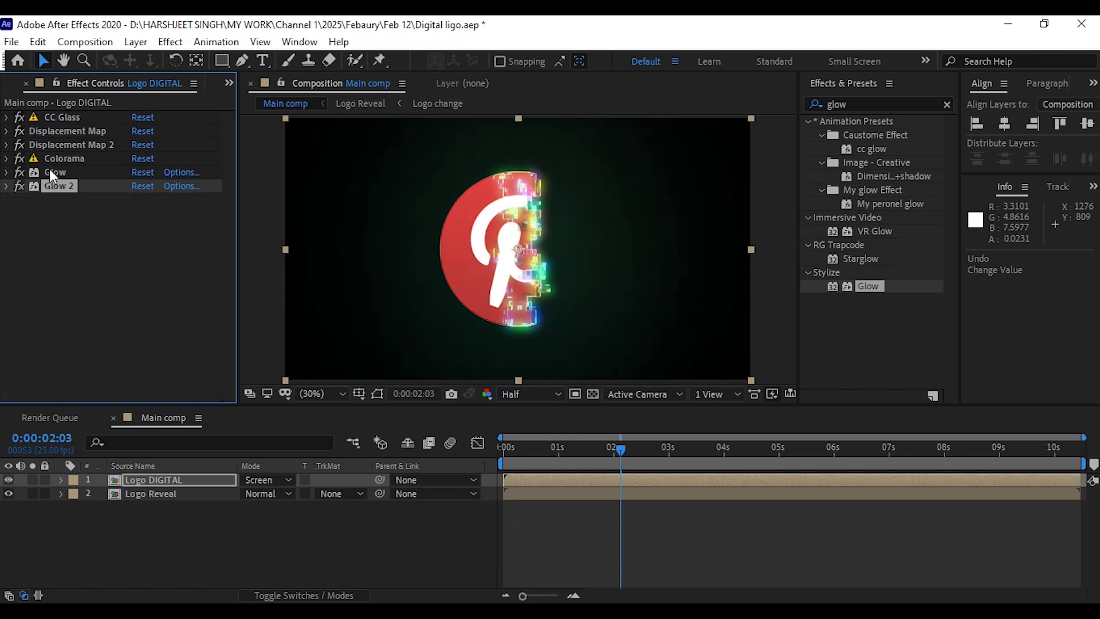
# Step: Create a black (000000) solid layer named bg in the Main comp
pyautogui.click(184, 513)
pyautogui.rightClick(158, 515)
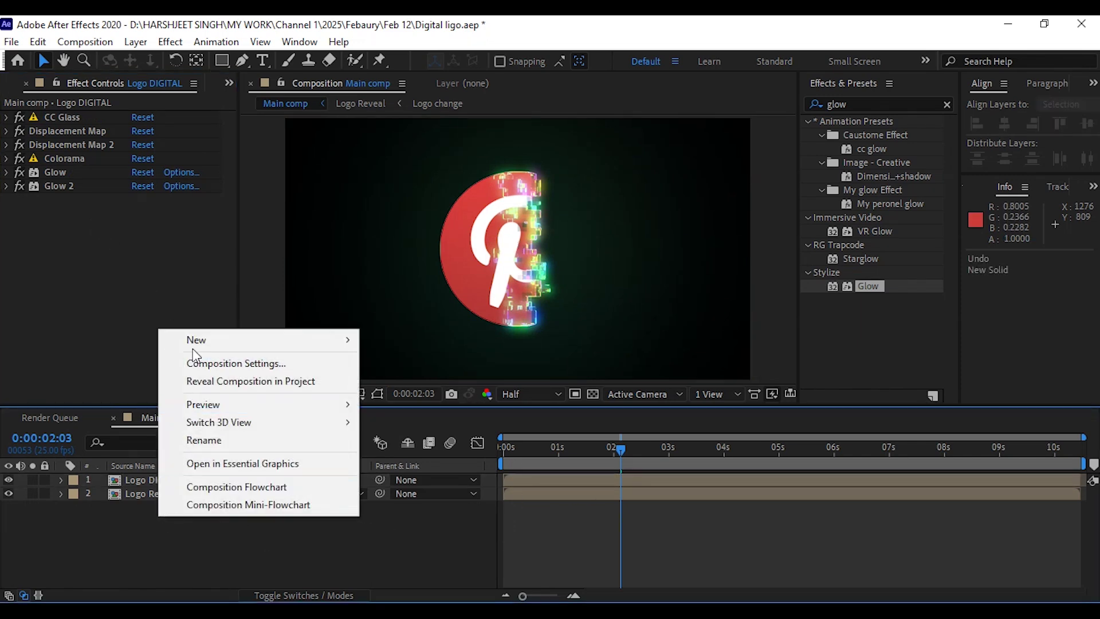
pyautogui.moveTo(198, 339)
pyautogui.click(405, 376)
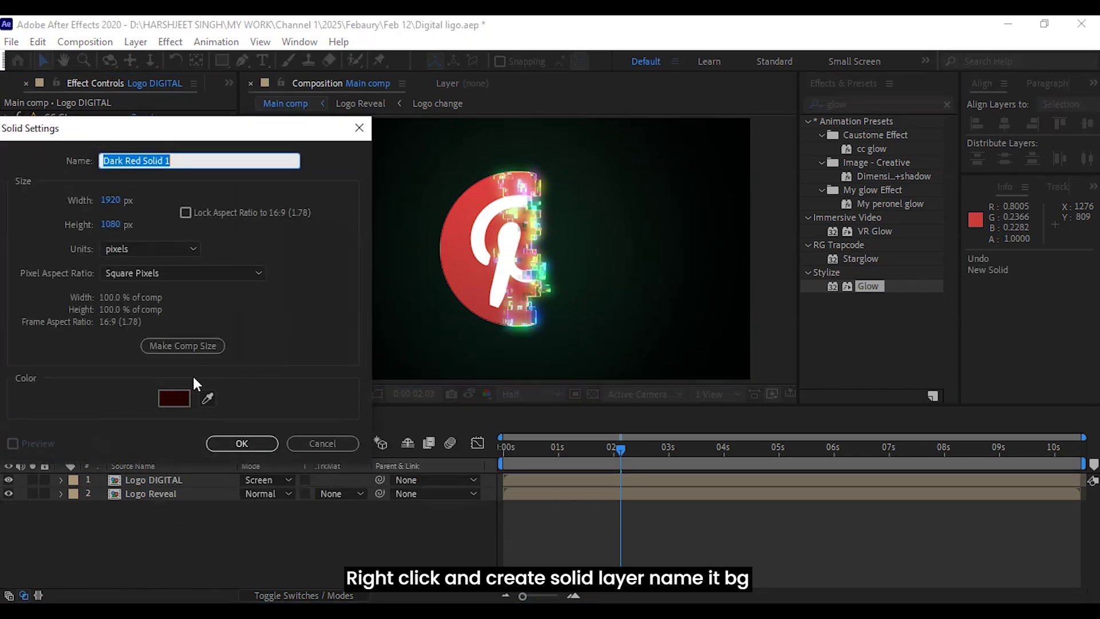
pyautogui.write('bg')
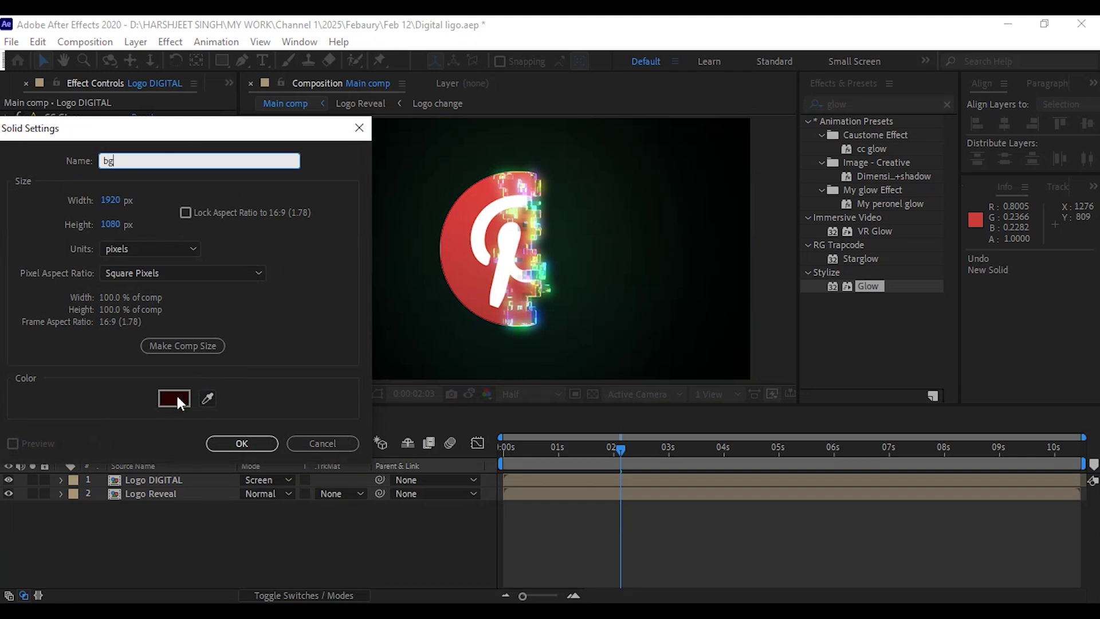
pyautogui.click(174, 398)
pyautogui.write('000000')
pyautogui.click(1013, 388)
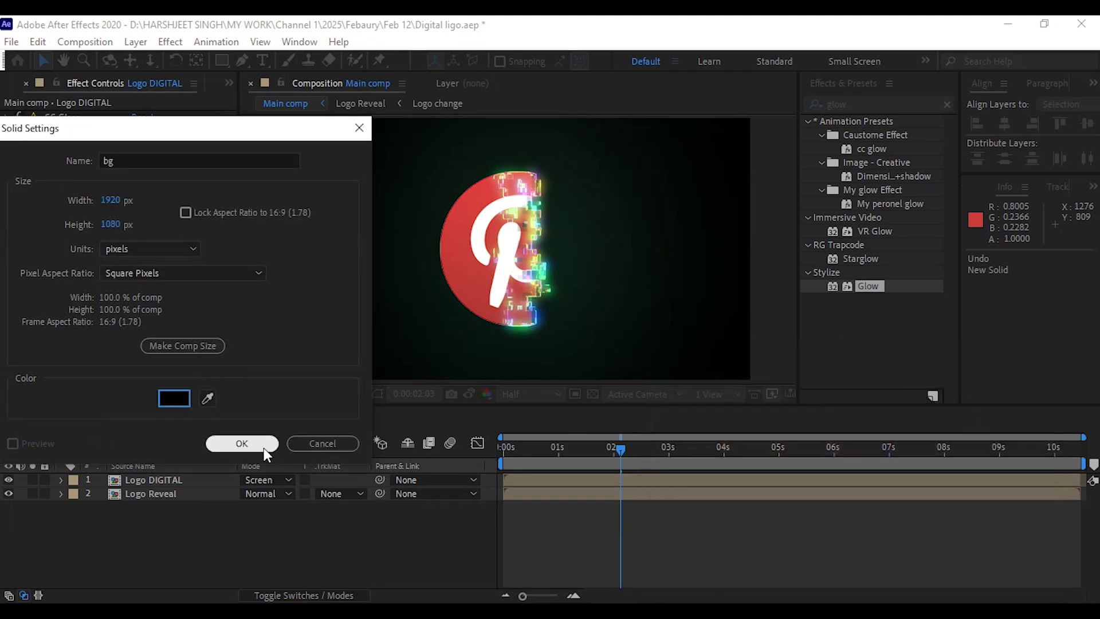
pyautogui.click(264, 448)
# Step: Apply the Generate Fill effect to the bg layer
pyautogui.click(830, 106)
pyautogui.write('fill')
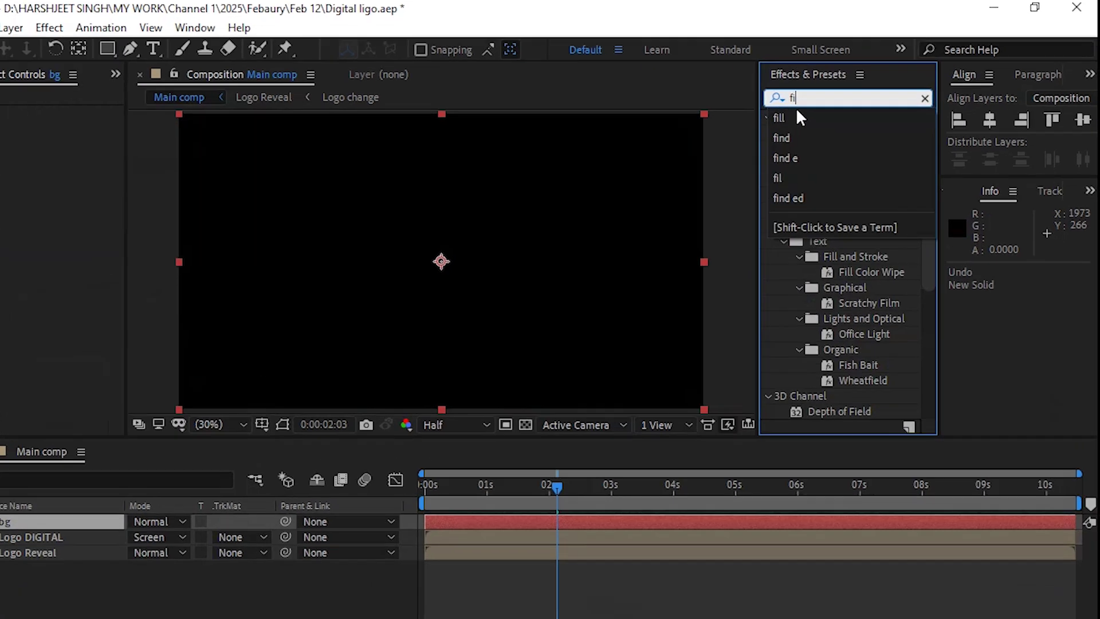
pyautogui.moveTo(865, 204); pyautogui.dragTo(139, 517)
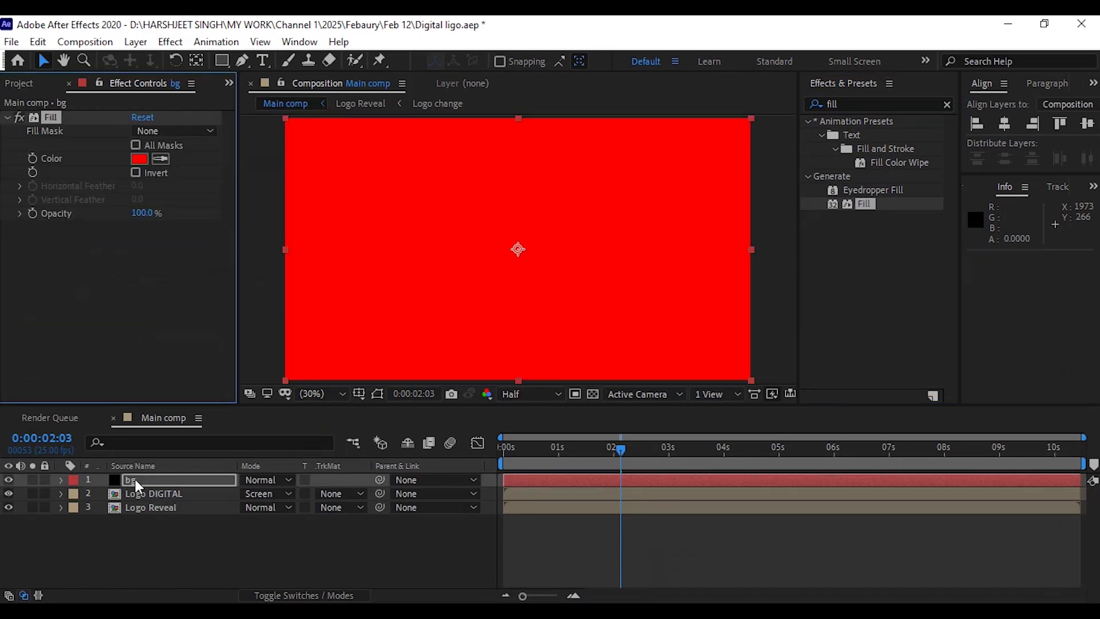
# Step: Place bg beneath both logo layers and set its Fill colour to the logo's sampled red darkened to 1C0000
pyautogui.click(161, 158)
pyautogui.click(469, 238)
pyautogui.click(140, 158)
pyautogui.moveTo(792, 532); pyautogui.dragTo(862, 566)
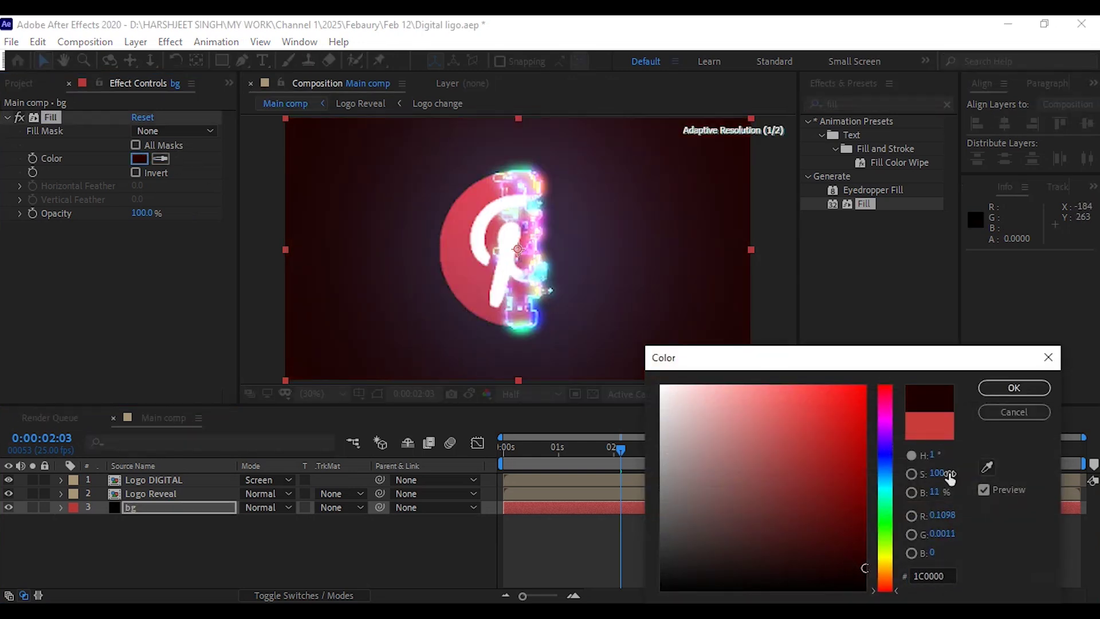
pyautogui.click(1009, 387)
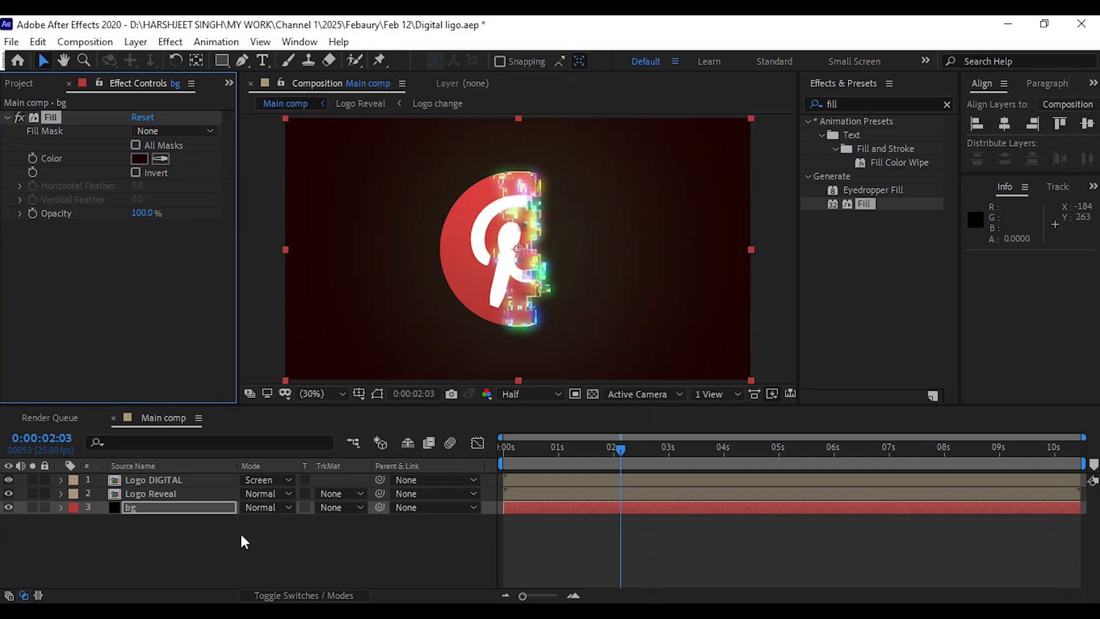
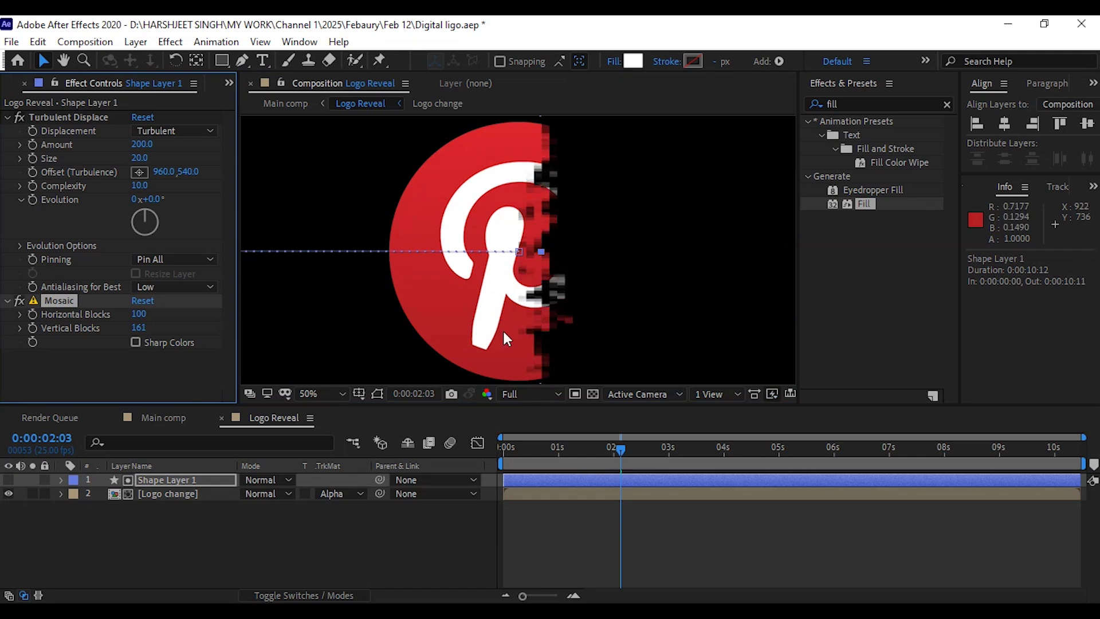
# Step: Undo the last Mosaic change on Logo Reveal's Shape Layer 1 and try 50 Horizontal Blocks and 40 Vertical Blocks
pyautogui.hotkey('ctrl', 'z')
pyautogui.click(135, 327)
pyautogui.write('60')
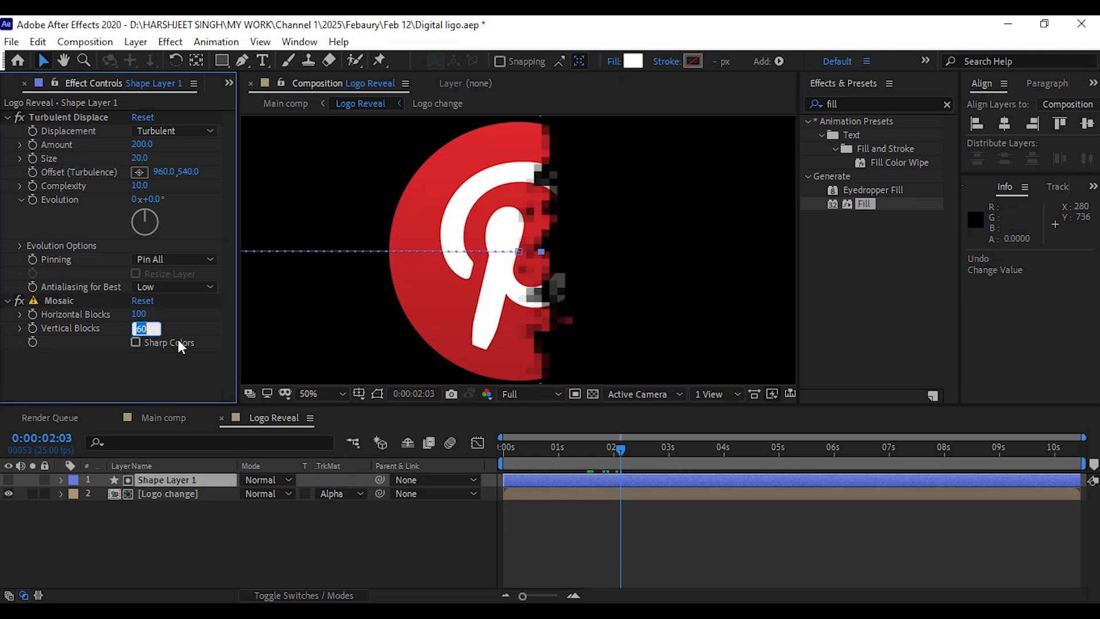
pyautogui.write('40')
pyautogui.press('Return')
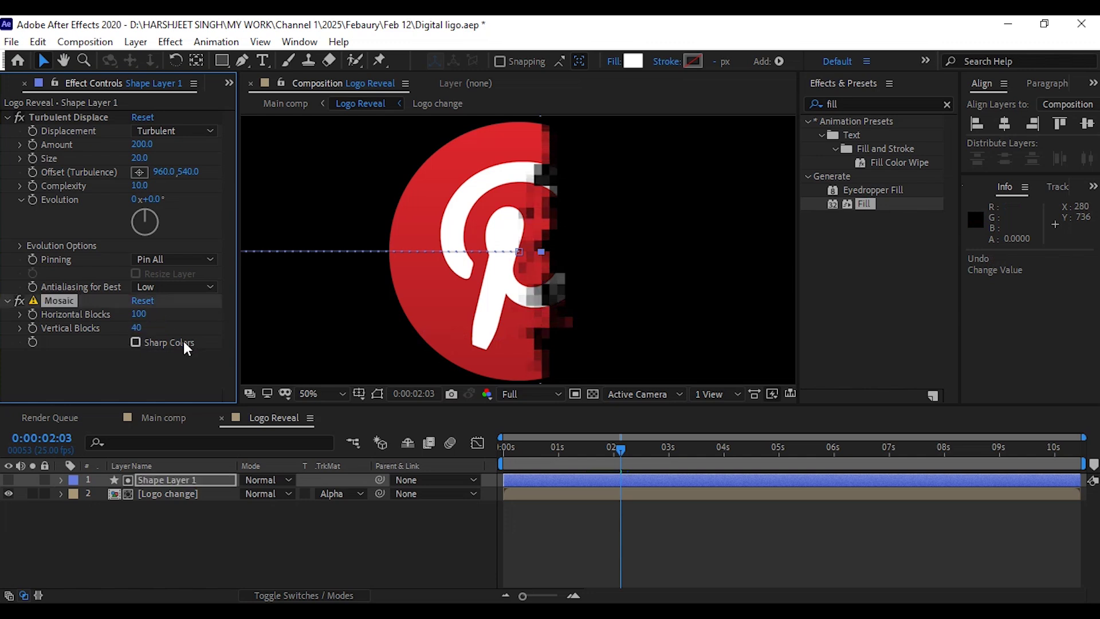
pyautogui.click(140, 314)
pyautogui.write('50')
pyautogui.press('Return')
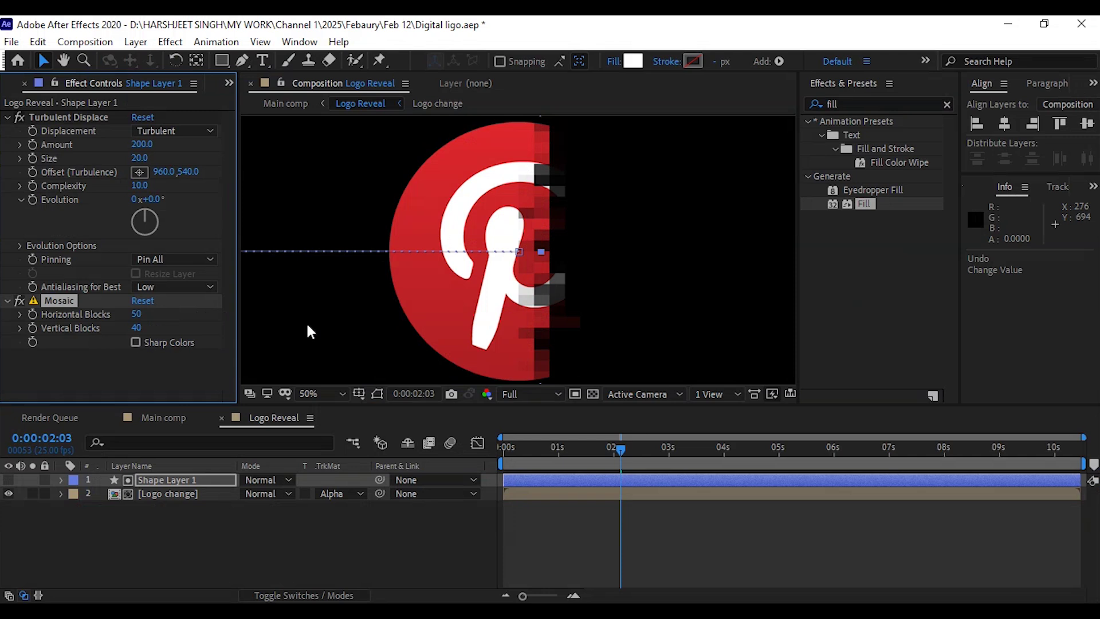
# Step: Inspect the pixelated logo edge up close in the Main comp at Full preview resolution
pyautogui.click(172, 418)
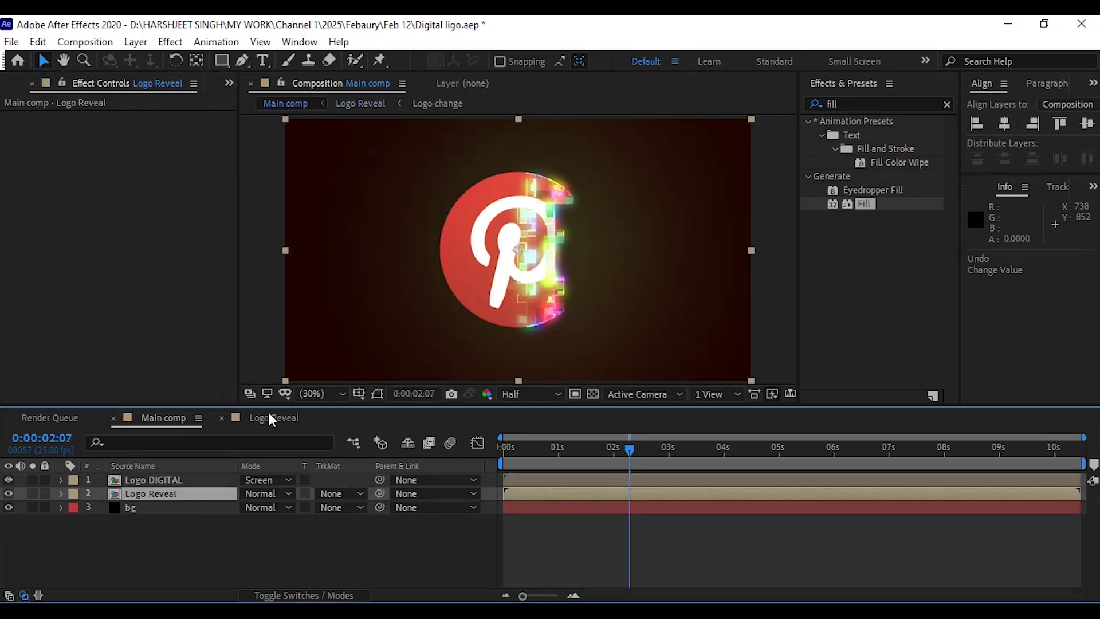
pyautogui.press('/')
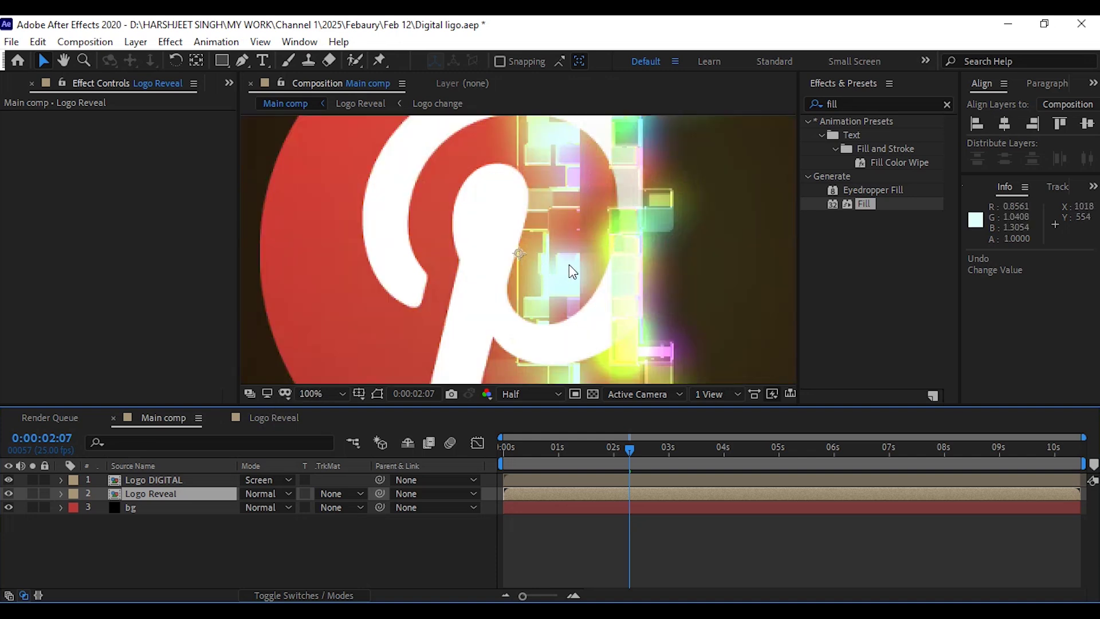
pyautogui.press(',')
pyautogui.click(530, 393)
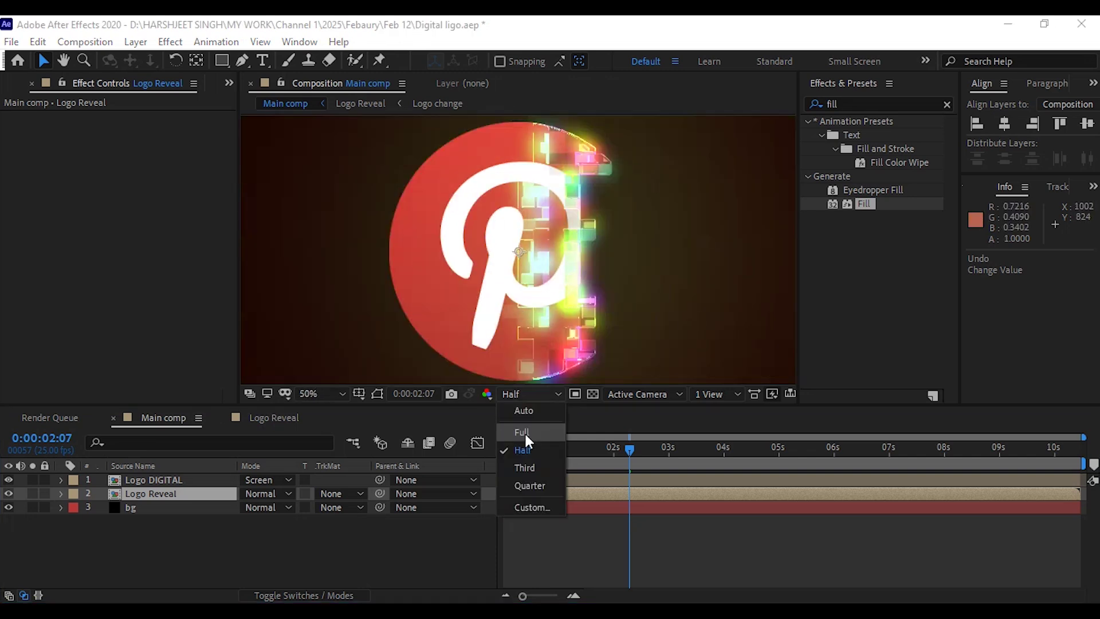
pyautogui.click(524, 431)
# Step: Set the Mosaic on Logo Reveal's Shape Layer 1 to 100 Horizontal Blocks and 60 Vertical Blocks
pyautogui.click(287, 416)
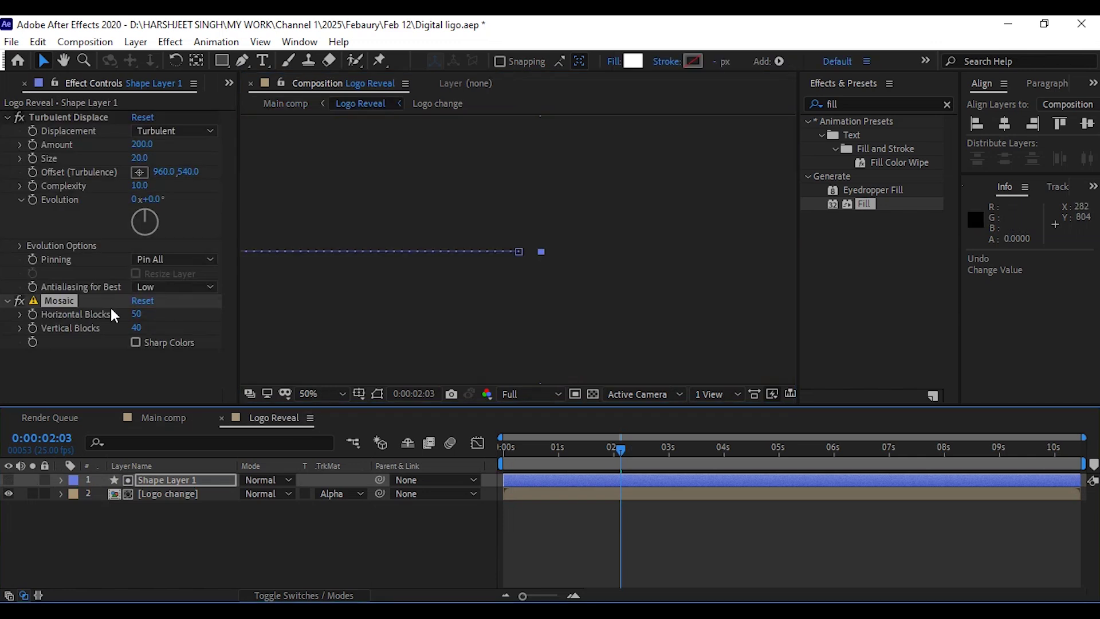
pyautogui.click(136, 314)
pyautogui.write('20')
pyautogui.press('Return')
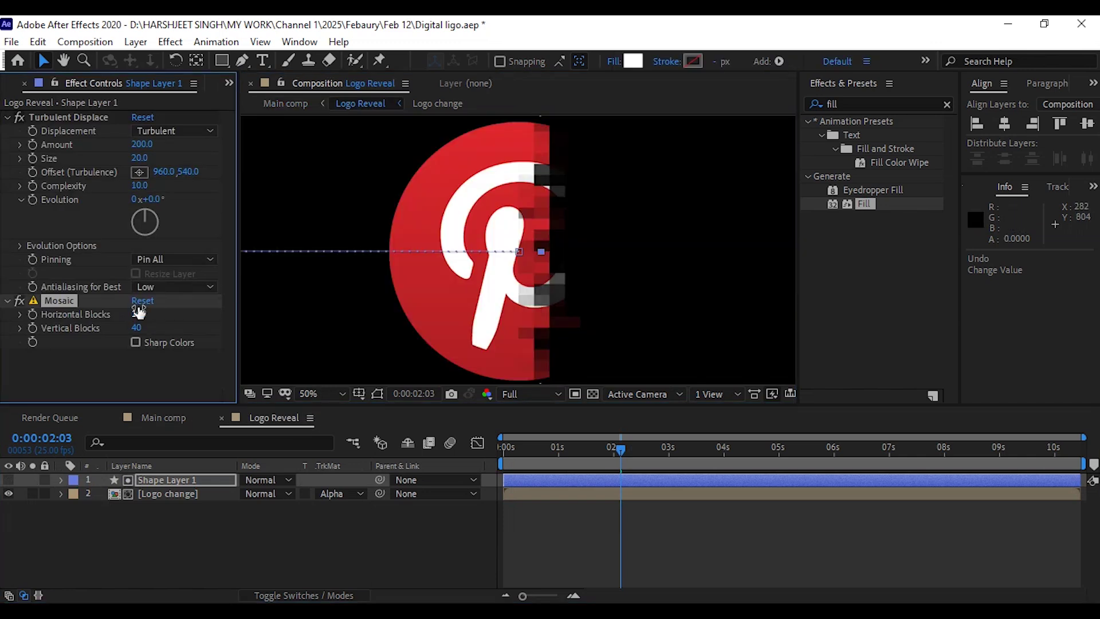
pyautogui.click(136, 327)
pyautogui.write('60')
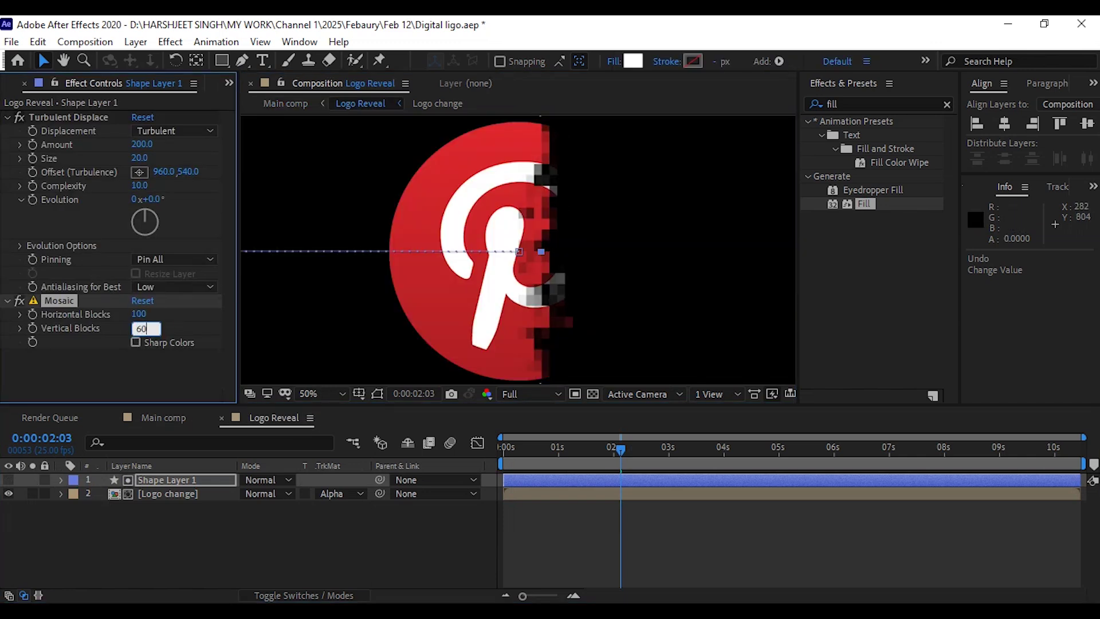
pyautogui.press('Return')
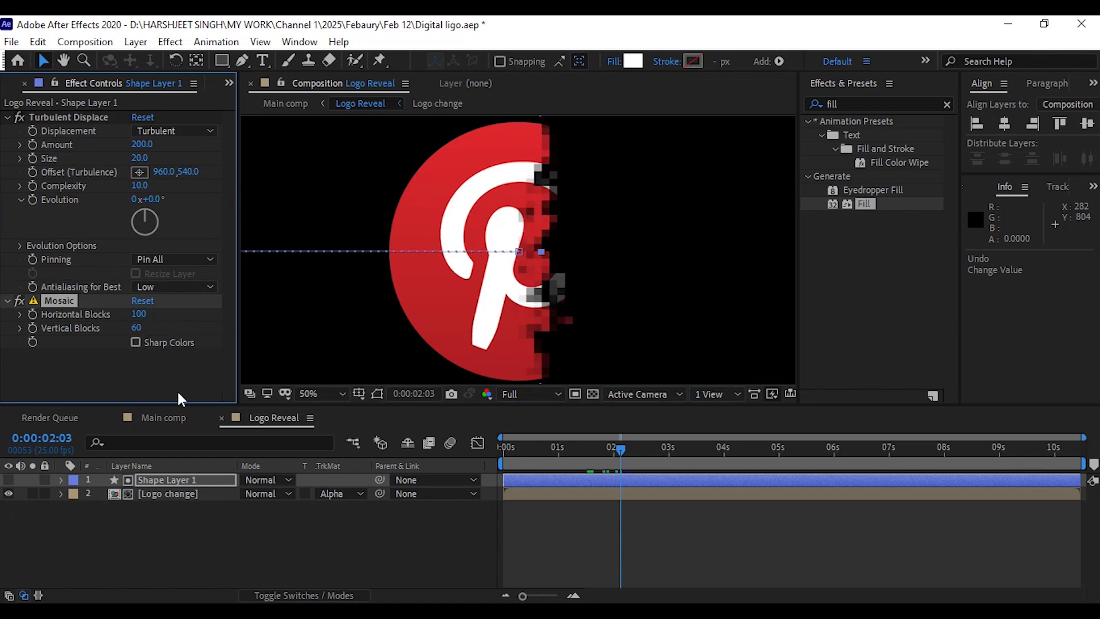
# Step: Return to the Main comp and set its preview to Half resolution, fitted to the viewer
pyautogui.click(162, 417)
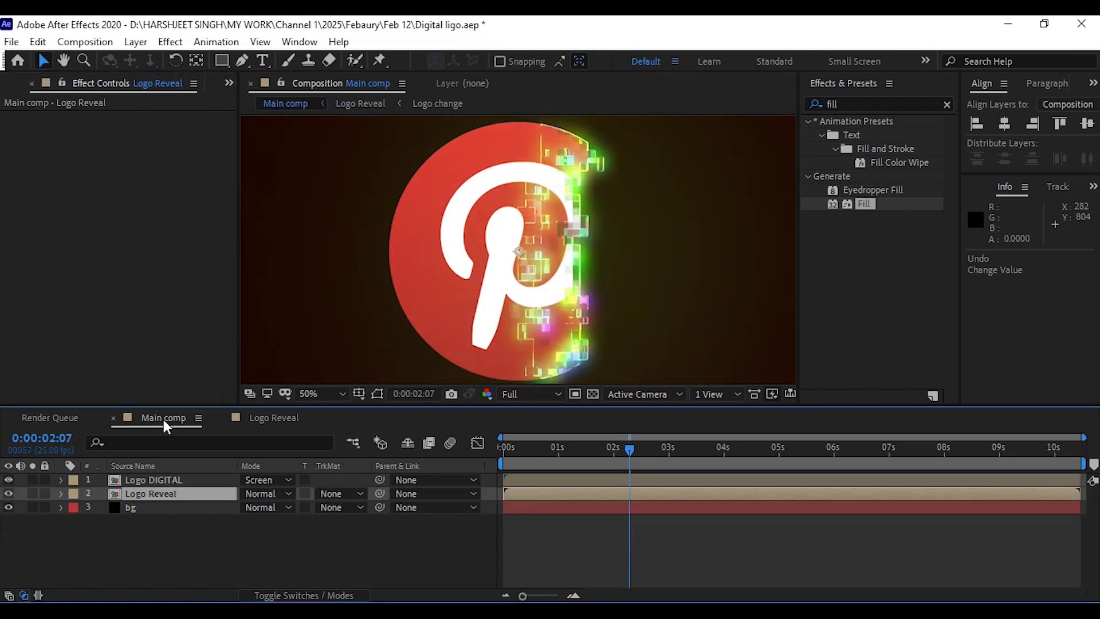
pyautogui.click(539, 394)
pyautogui.click(524, 454)
pyautogui.click(329, 394)
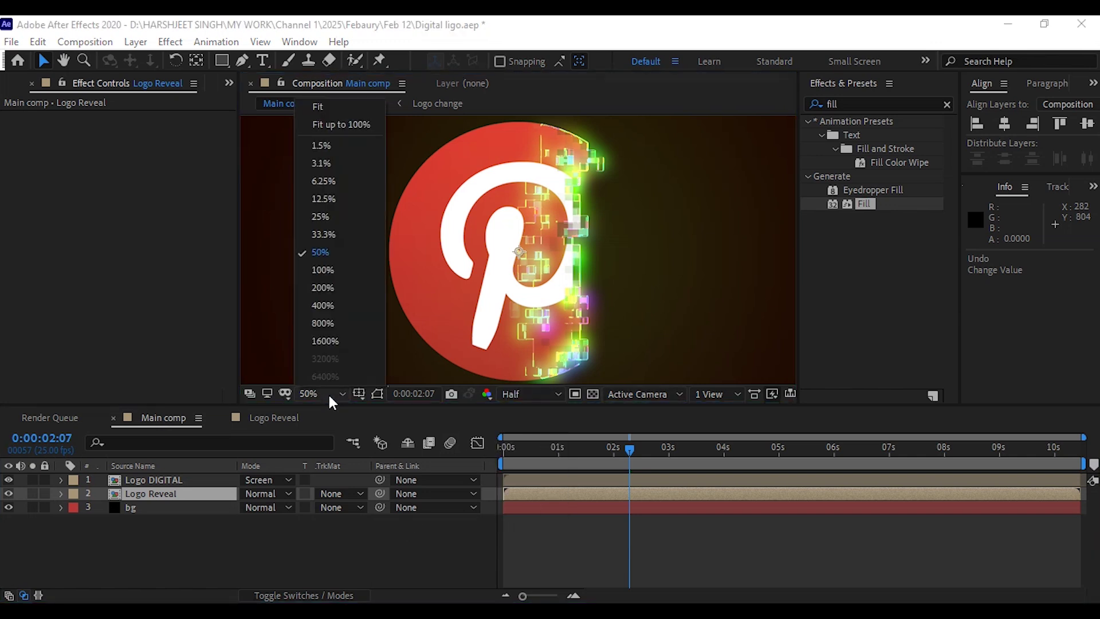
pyautogui.click(344, 113)
# Step: Apply the Perspective Drop Shadow effect to the Logo Reveal layer
pyautogui.click(838, 104)
pyautogui.press('BackSpace')
pyautogui.press('BackSpace')
pyautogui.press('BackSpace')
pyautogui.press('BackSpace')
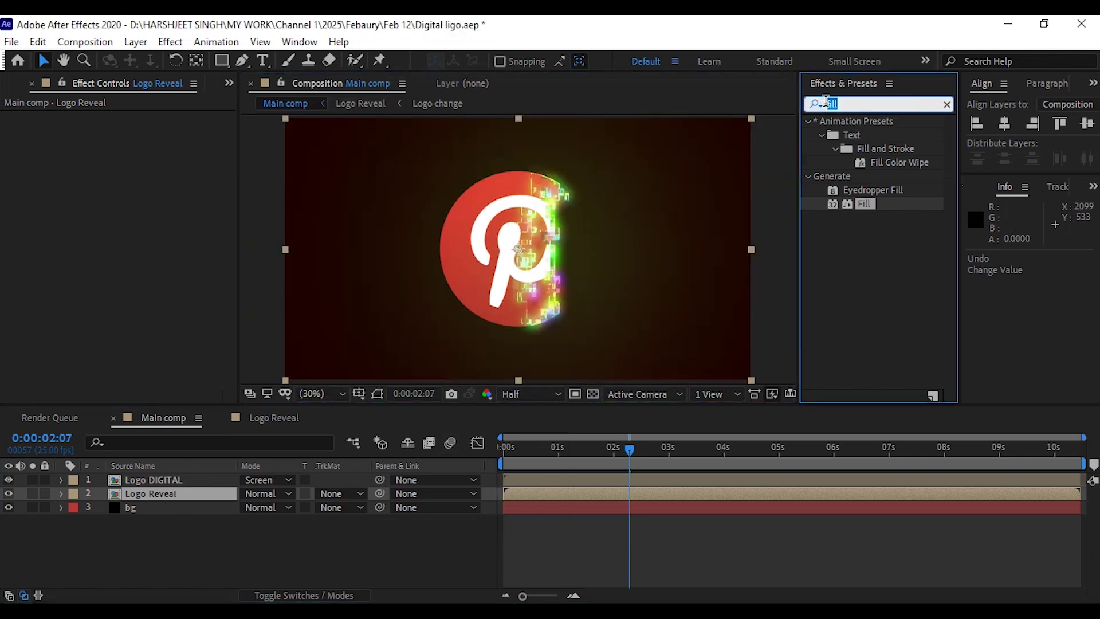
pyautogui.write('drop')
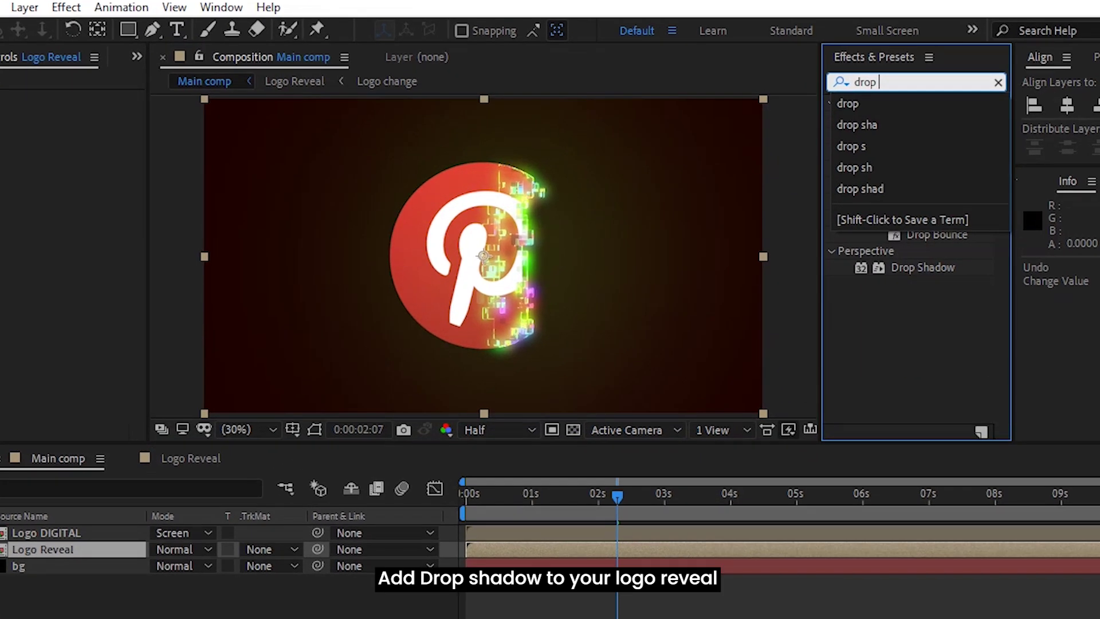
pyautogui.write(' sh')
pyautogui.click(894, 193)
pyautogui.moveTo(928, 183); pyautogui.dragTo(124, 548)
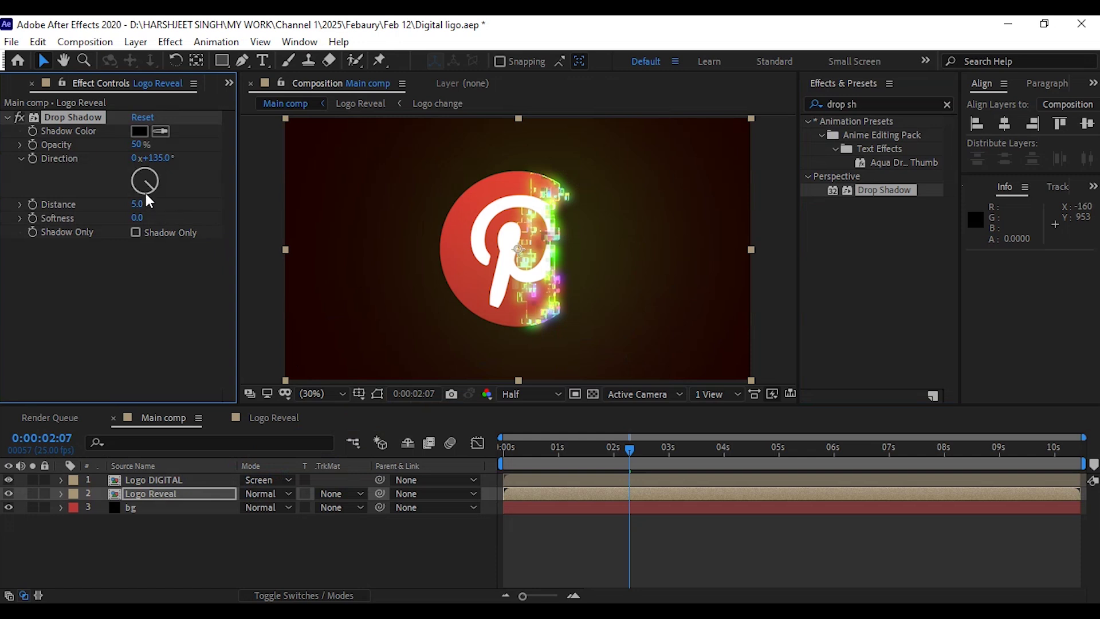
# Step: Set the Drop Shadow to Opacity 57%, Direction 180°, Distance 19 and Softness 24
pyautogui.click(145, 194)
pyautogui.moveTo(137, 204); pyautogui.dragTo(150, 205)
pyautogui.scroll(1, 518, 307)
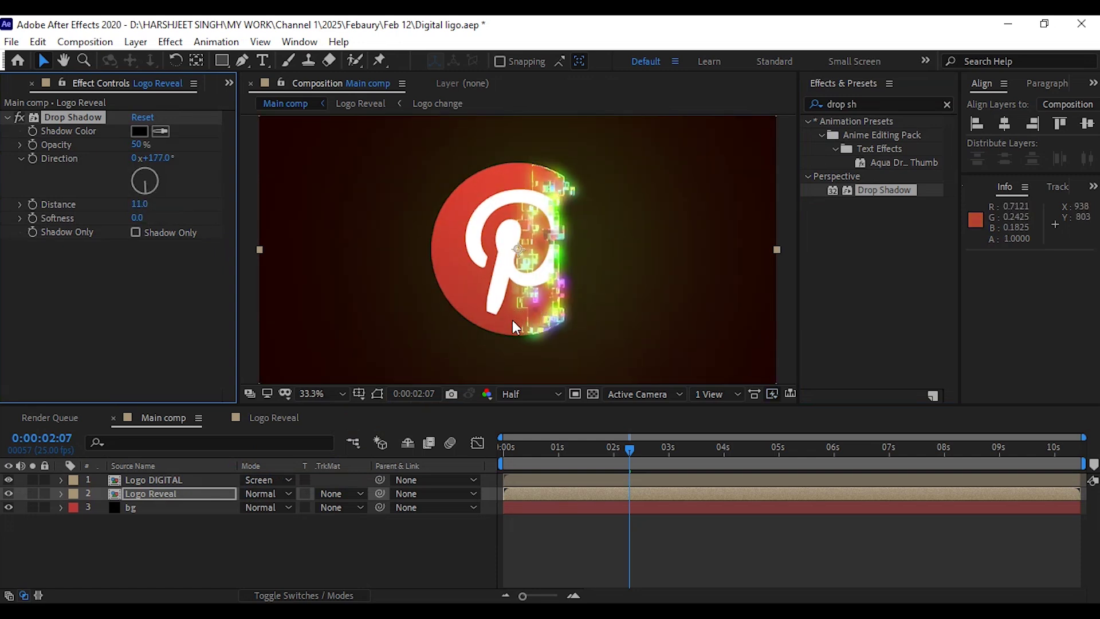
pyautogui.scroll(3, 512, 319)
pyautogui.moveTo(137, 144); pyautogui.dragTo(145, 144)
pyautogui.moveTo(139, 204); pyautogui.dragTo(159, 215)
pyautogui.click(154, 158)
pyautogui.write('180')
pyautogui.press('Return')
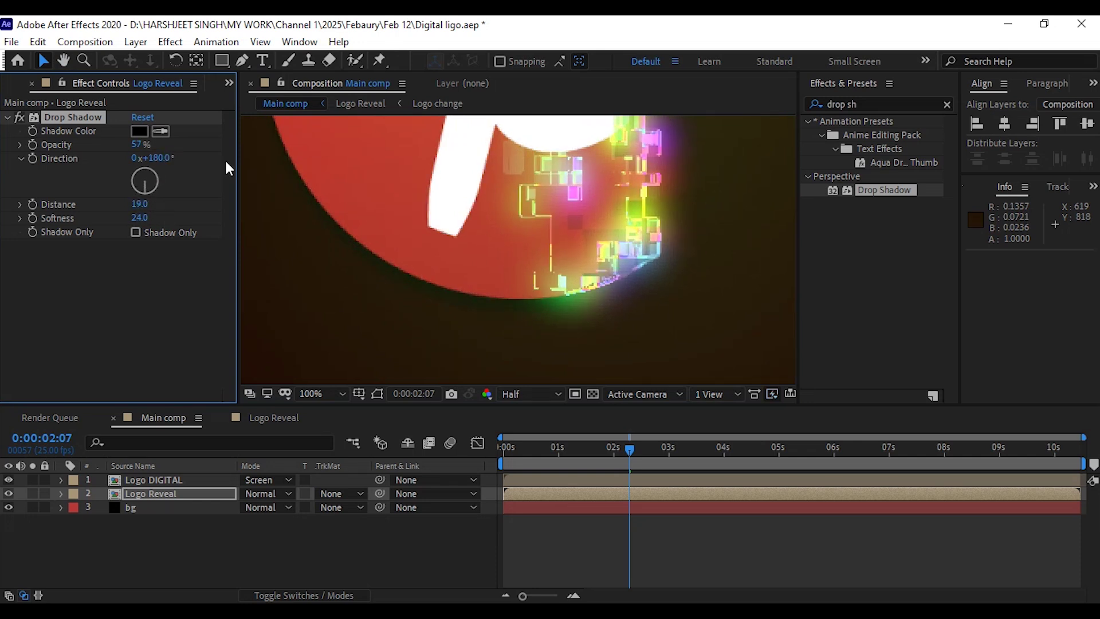
# Step: Set the Drop Shadow's Shadow Color to a very dark shade based on the background's brown, and deselect the layer
pyautogui.click(140, 131)
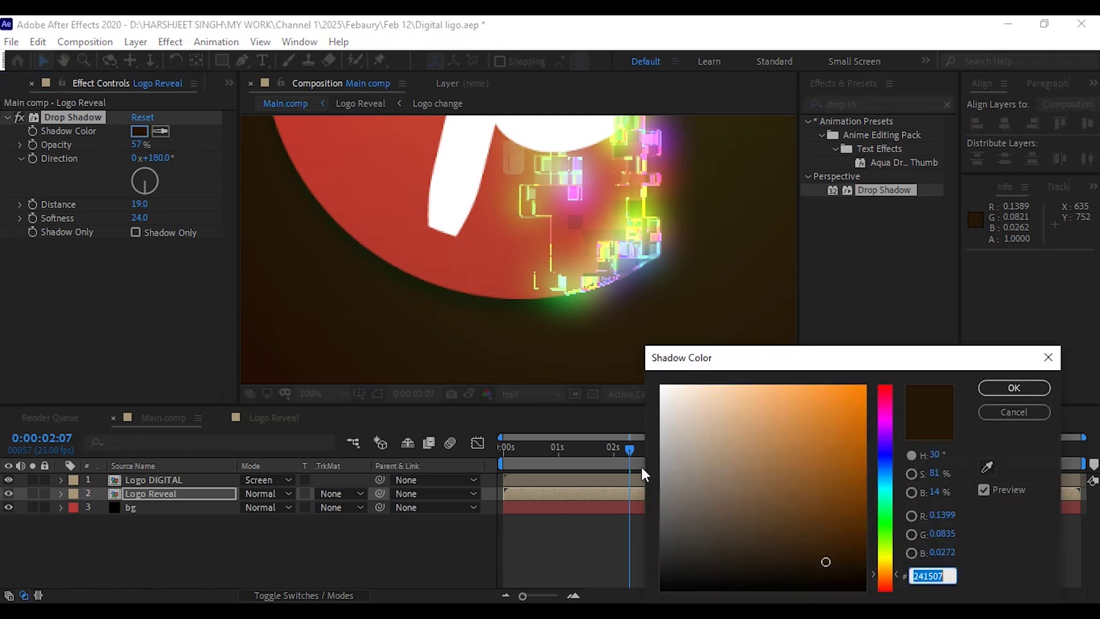
pyautogui.click(992, 389)
pyautogui.scroll(-1, 415, 327)
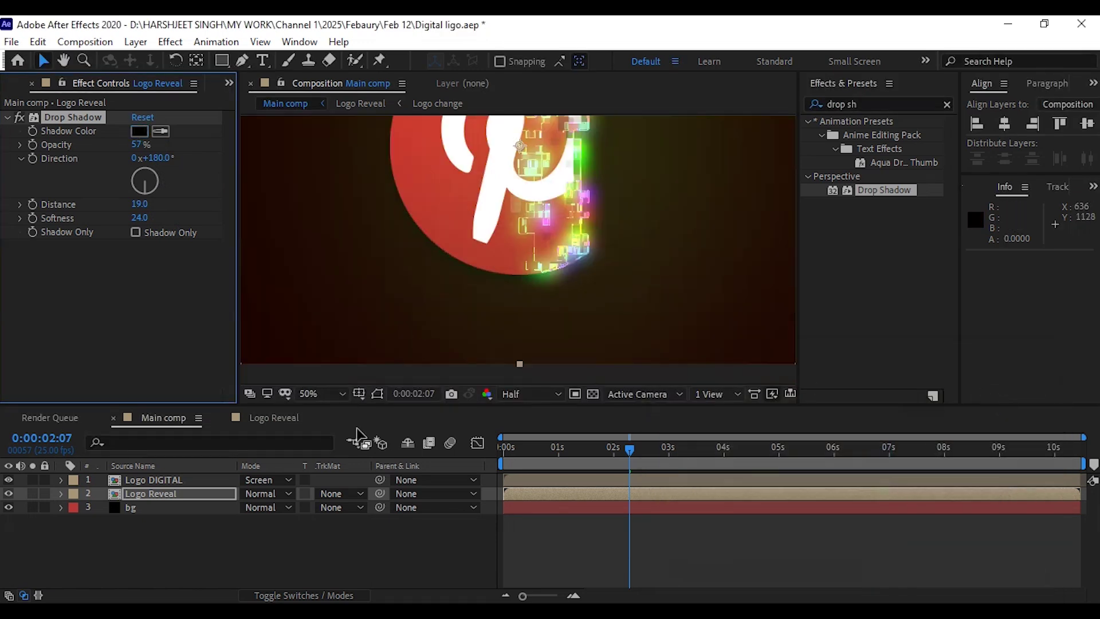
pyautogui.hotkey('shift', '/')
pyautogui.click(410, 545)
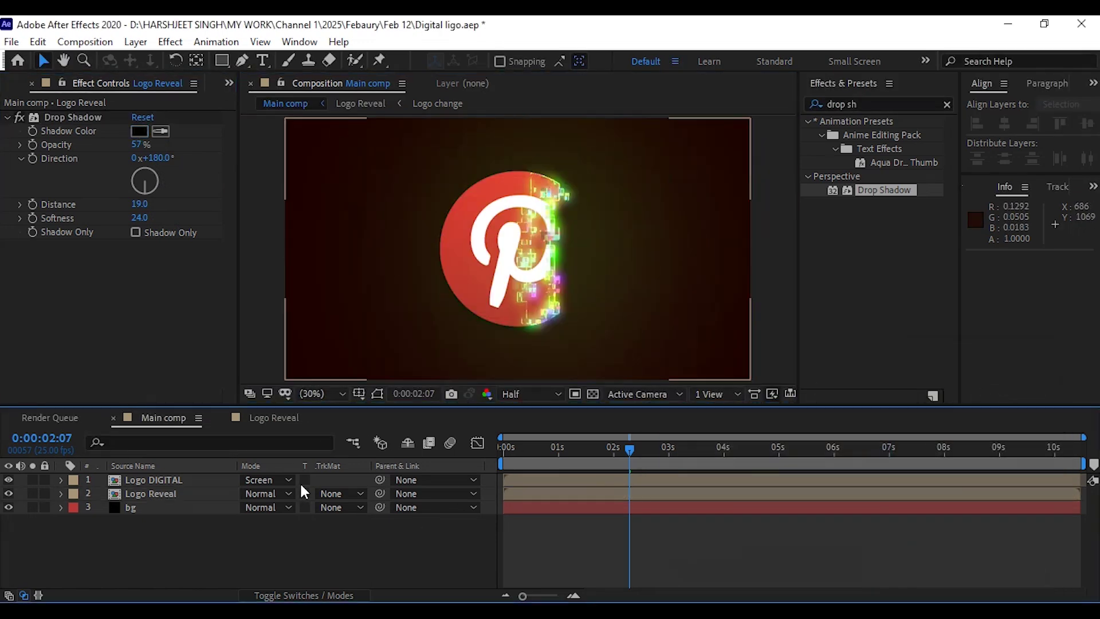
# Step: Try reducing the Glow Intensity of Glow 2 on the Logo DIGITAL layer to 0
pyautogui.click(155, 480)
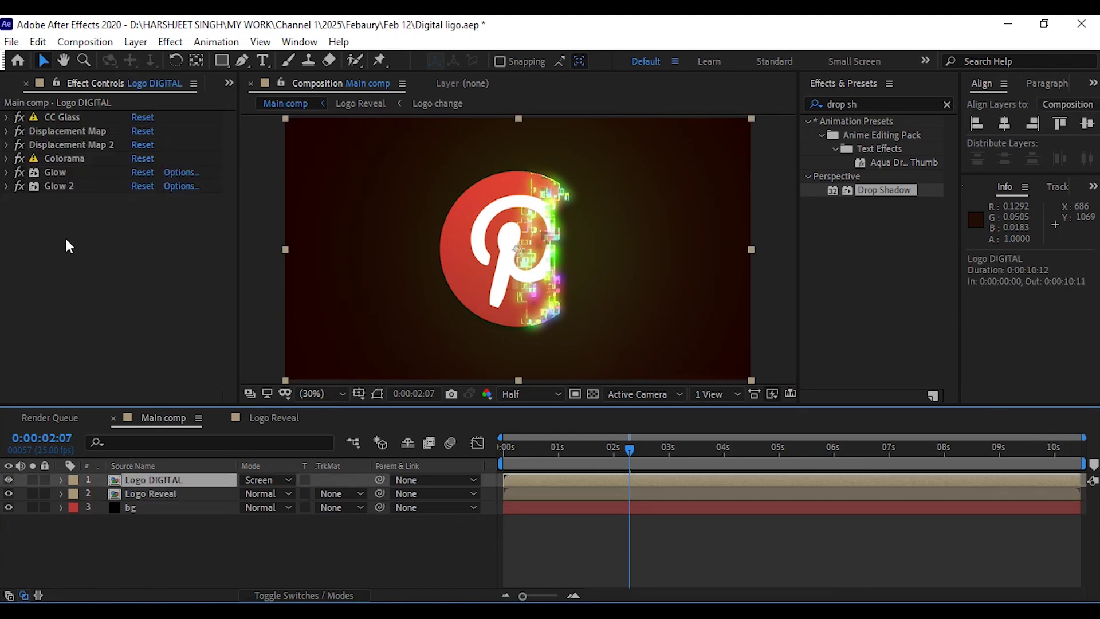
pyautogui.click(6, 186)
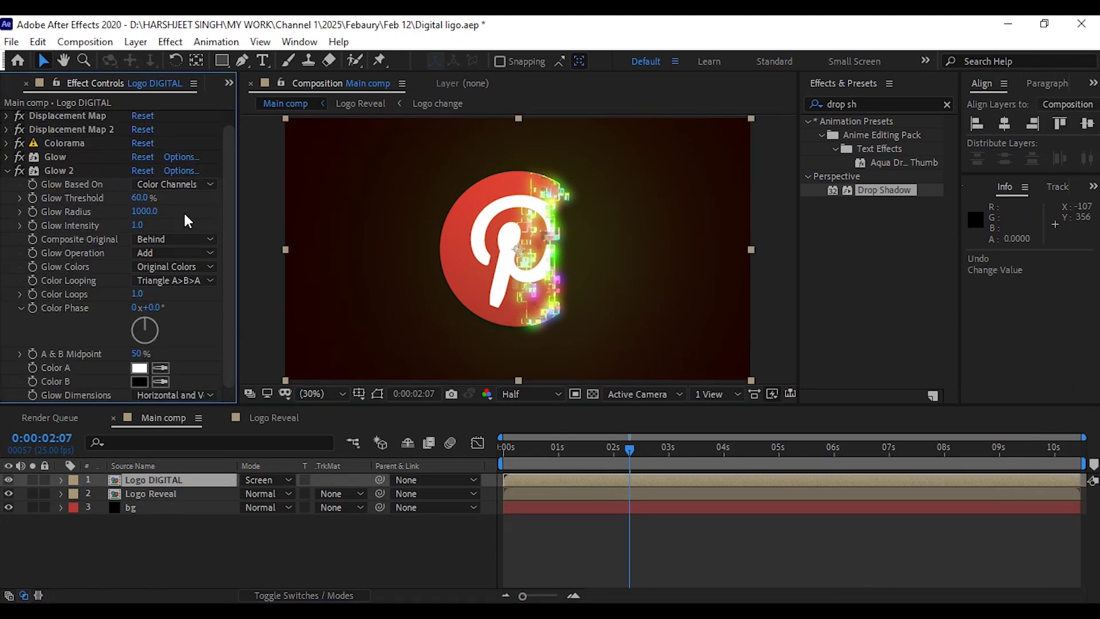
pyautogui.moveTo(134, 229)
pyautogui.mouseDown()
pyautogui.moveTo(96, 226)
pyautogui.moveTo(136, 226)
pyautogui.mouseUp()
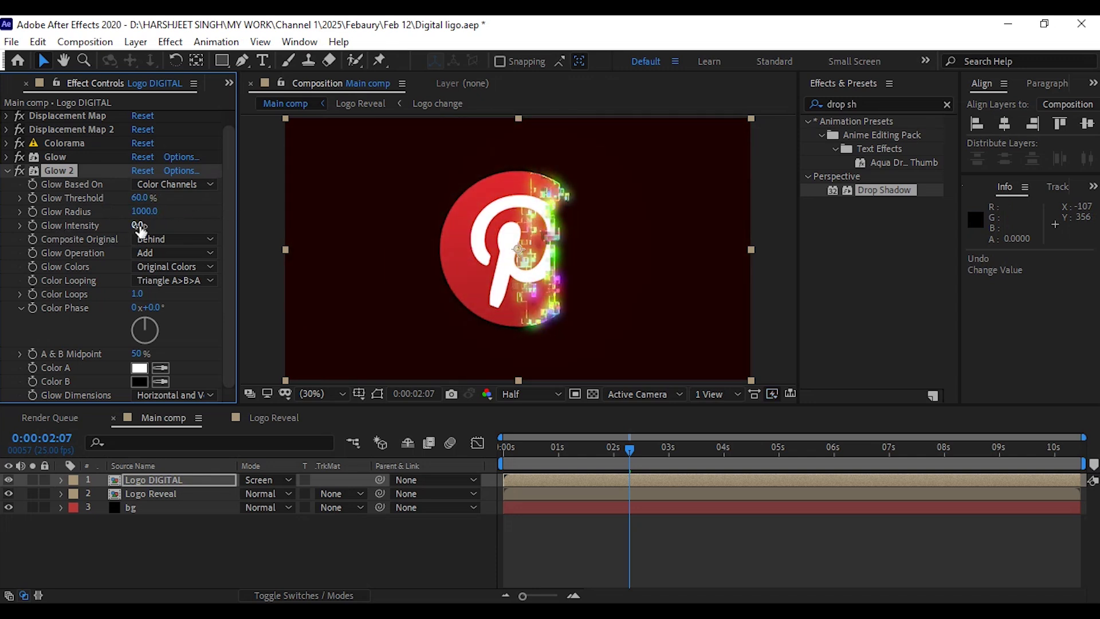
pyautogui.click(138, 226)
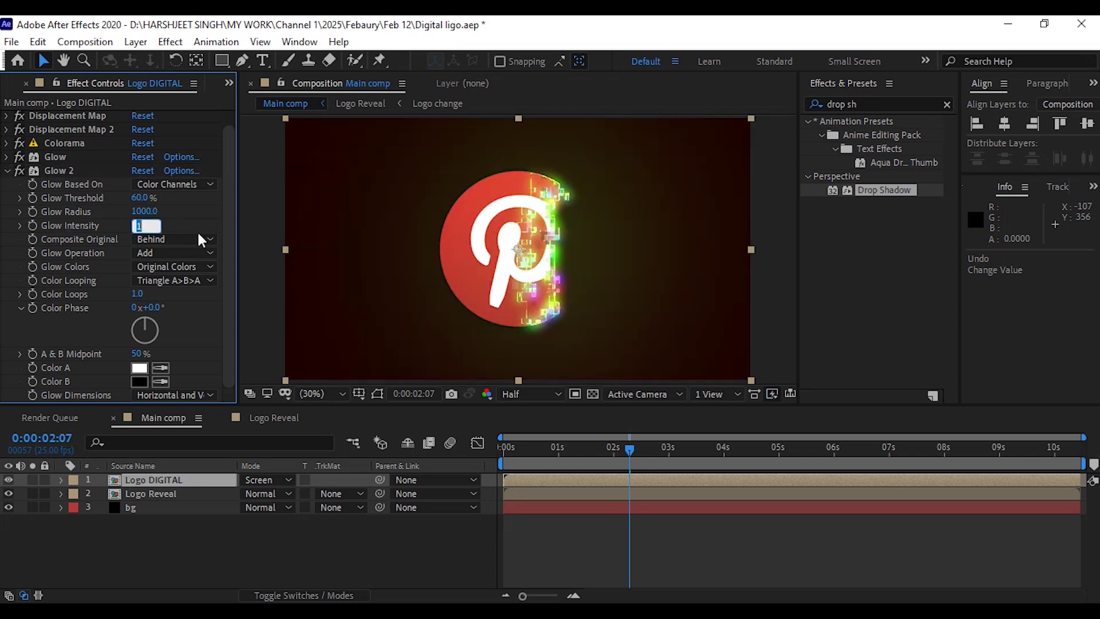
pyautogui.click(7, 170)
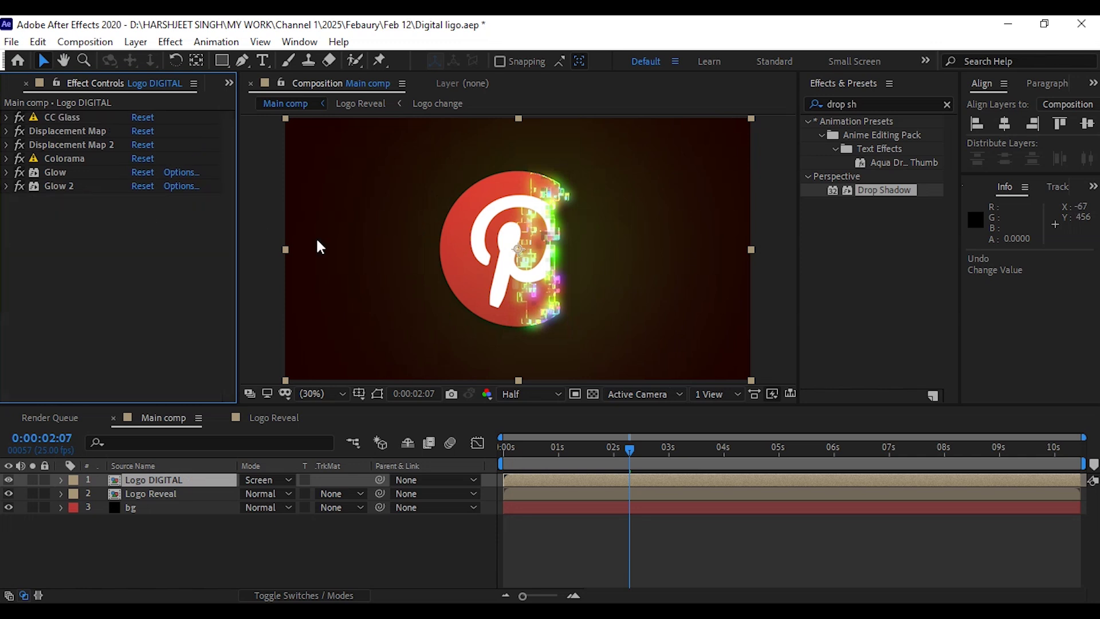
# Step: Change the bg layer's Fill color to a darker, near-black brown and deselect the layer
pyautogui.click(178, 507)
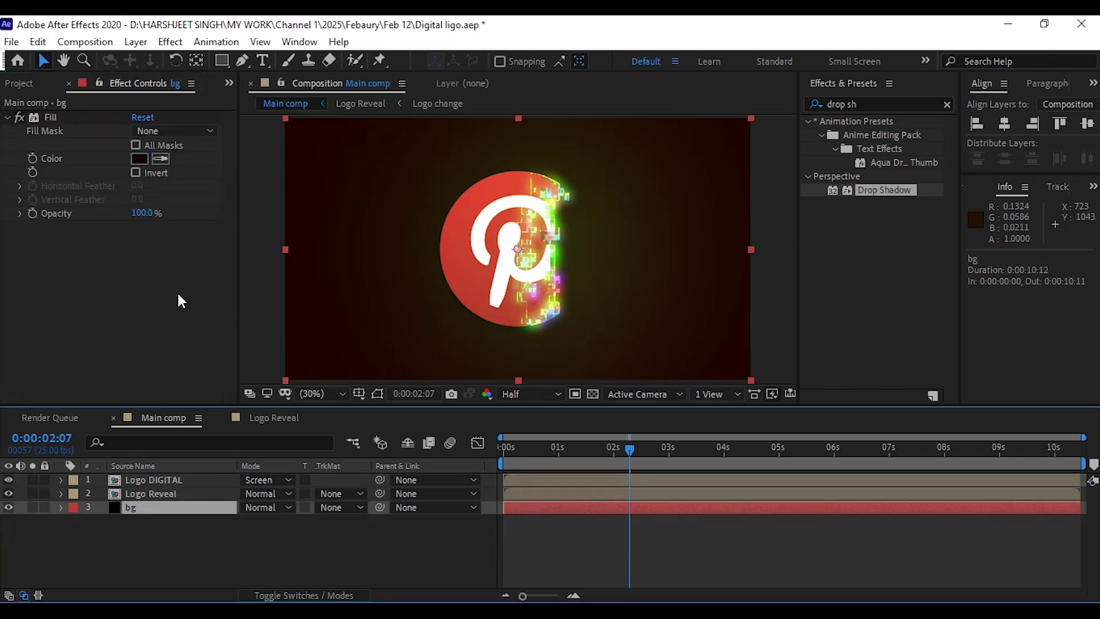
pyautogui.click(139, 158)
pyautogui.moveTo(864, 562); pyautogui.dragTo(864, 578)
pyautogui.click(1011, 387)
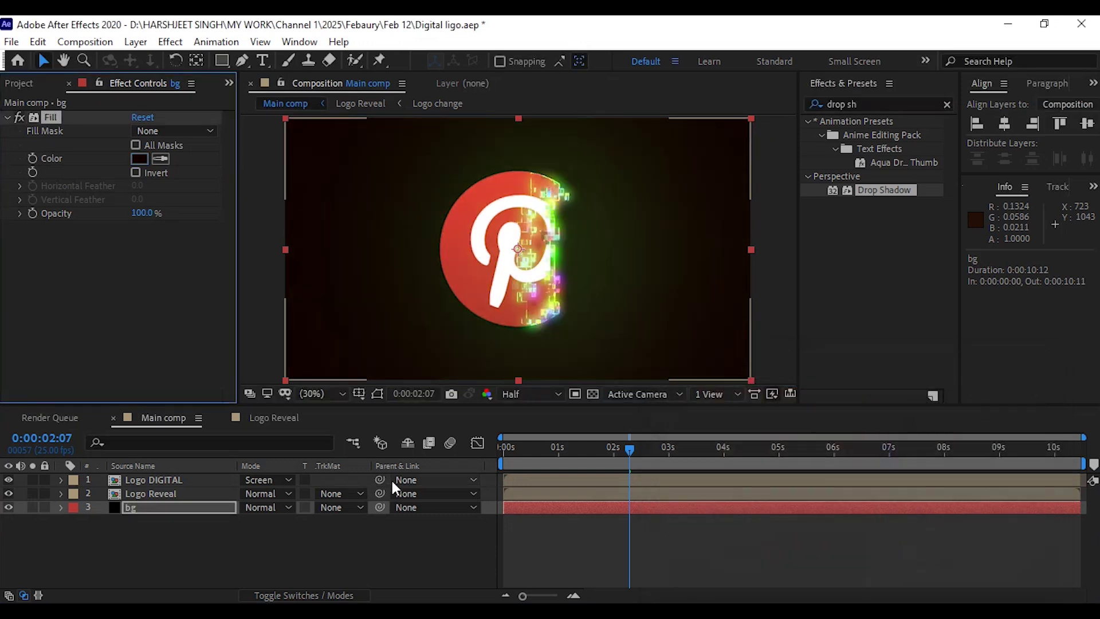
pyautogui.click(274, 545)
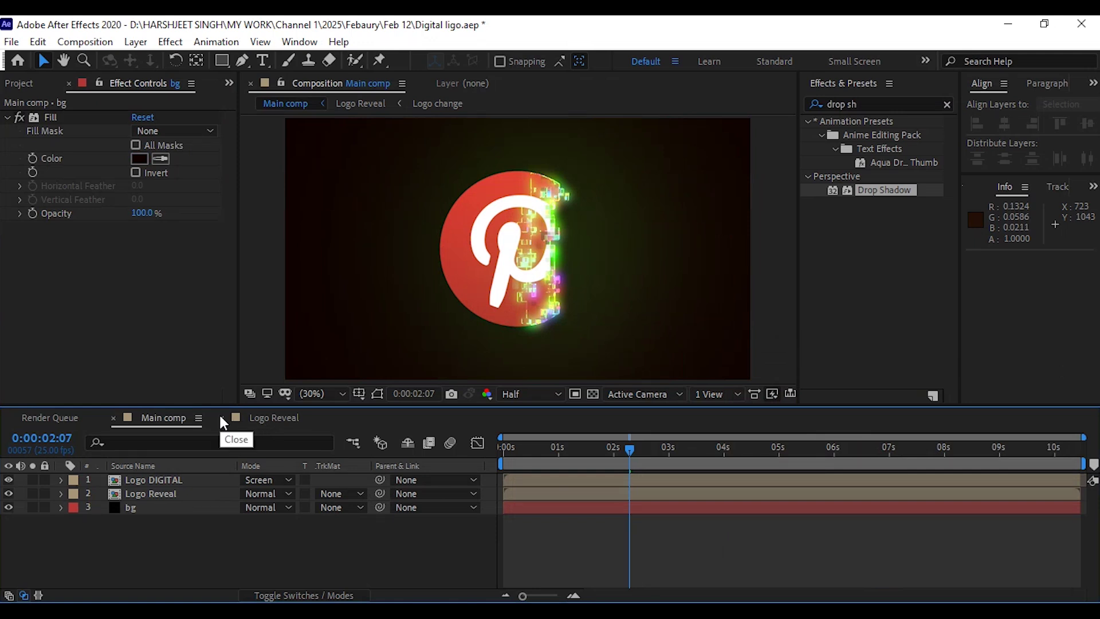
# Step: Import instagram.png into the project as footage
pyautogui.click(39, 86)
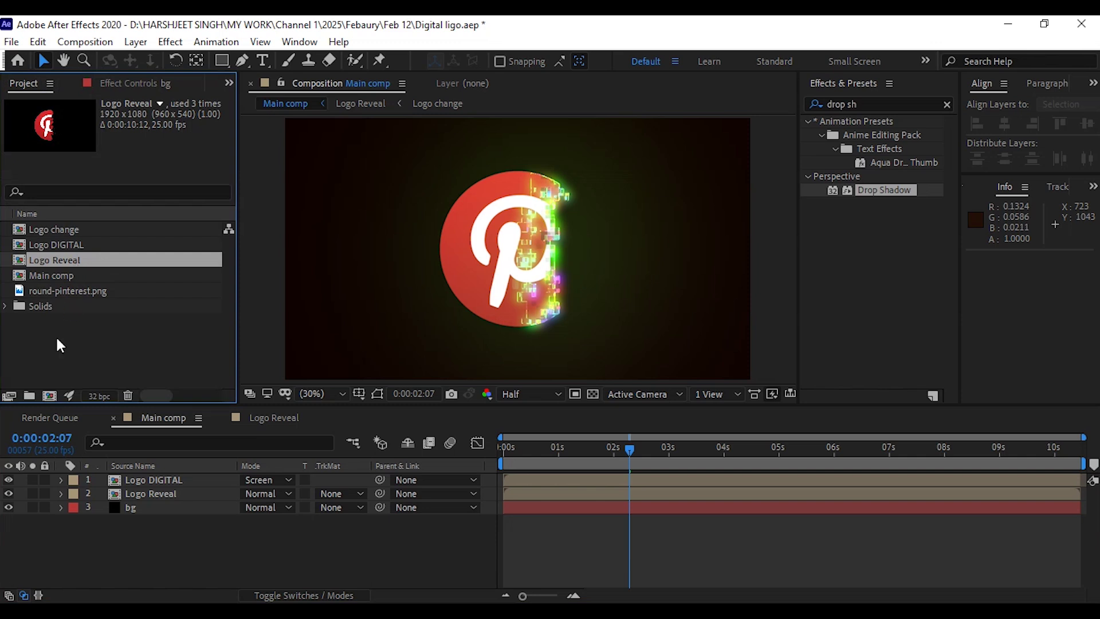
pyautogui.click(77, 336)
pyautogui.moveTo(152, 328); pyautogui.dragTo(168, 506)
# Step: Open the Logo change comp nested inside Logo Reveal and select its round-pinterest.png layer
pyautogui.doubleClick(153, 493)
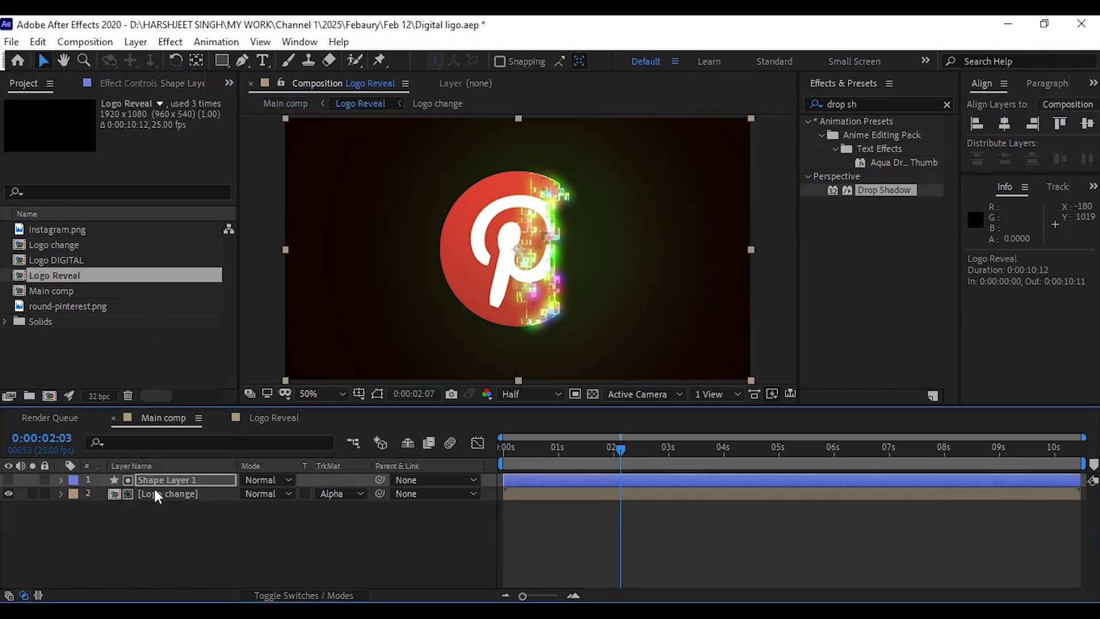
pyautogui.doubleClick(180, 495)
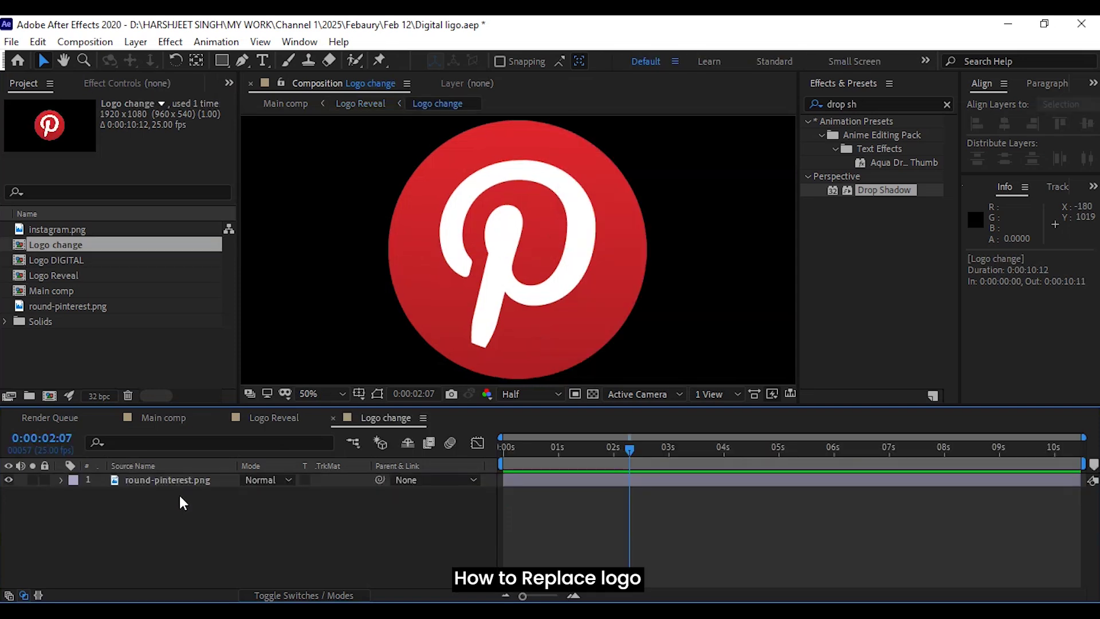
pyautogui.click(180, 479)
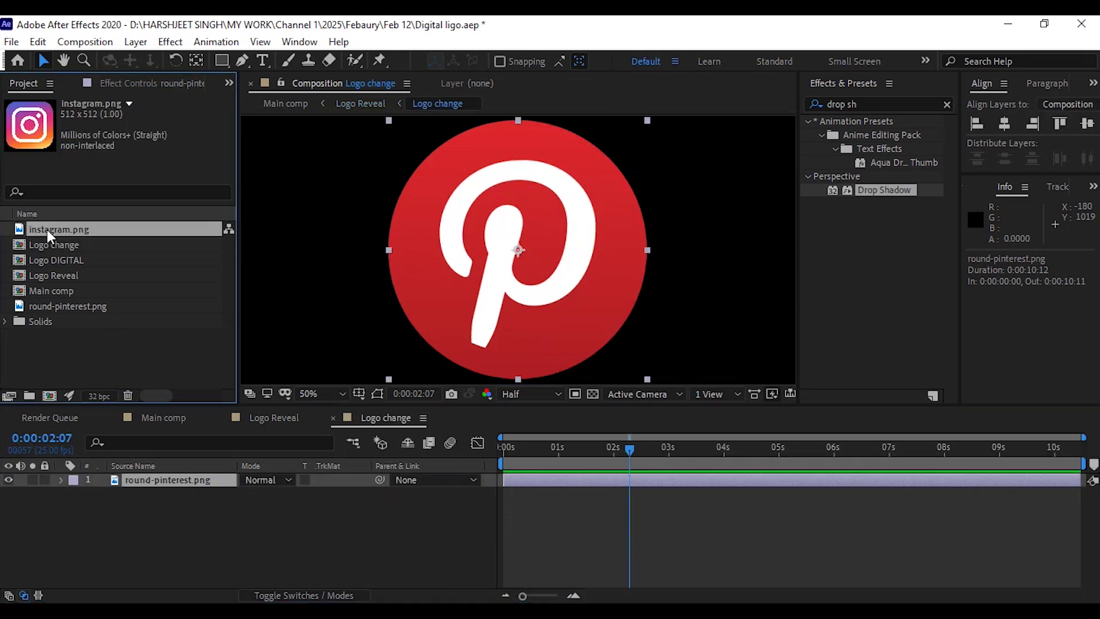